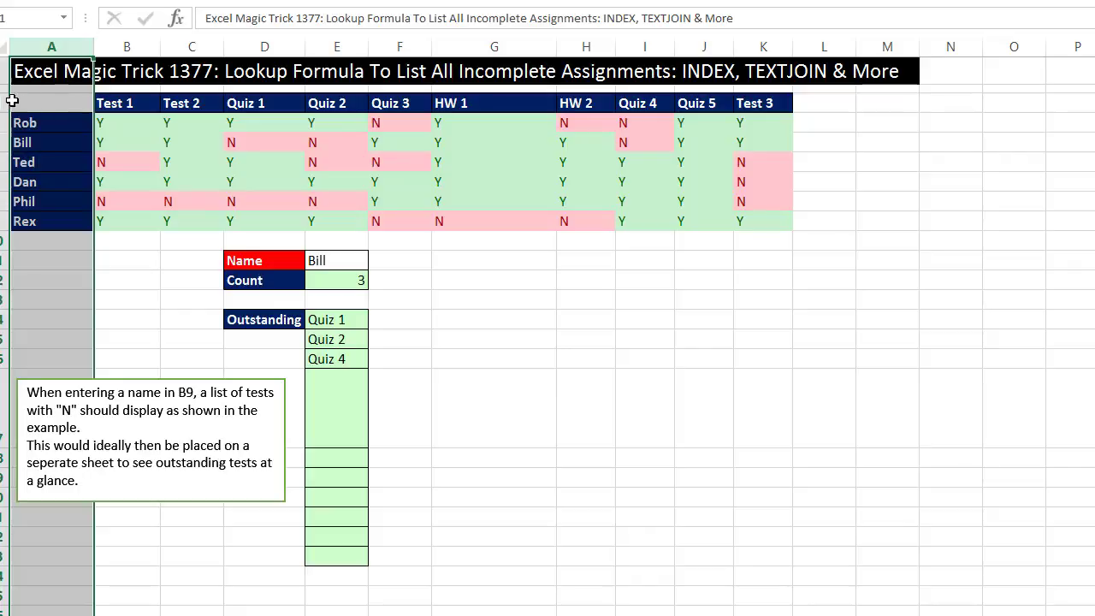
Examine the test headers, the Y/N grid, the Name list in E11 and the selected student's row against the Outstanding list
left_click(3, 102)
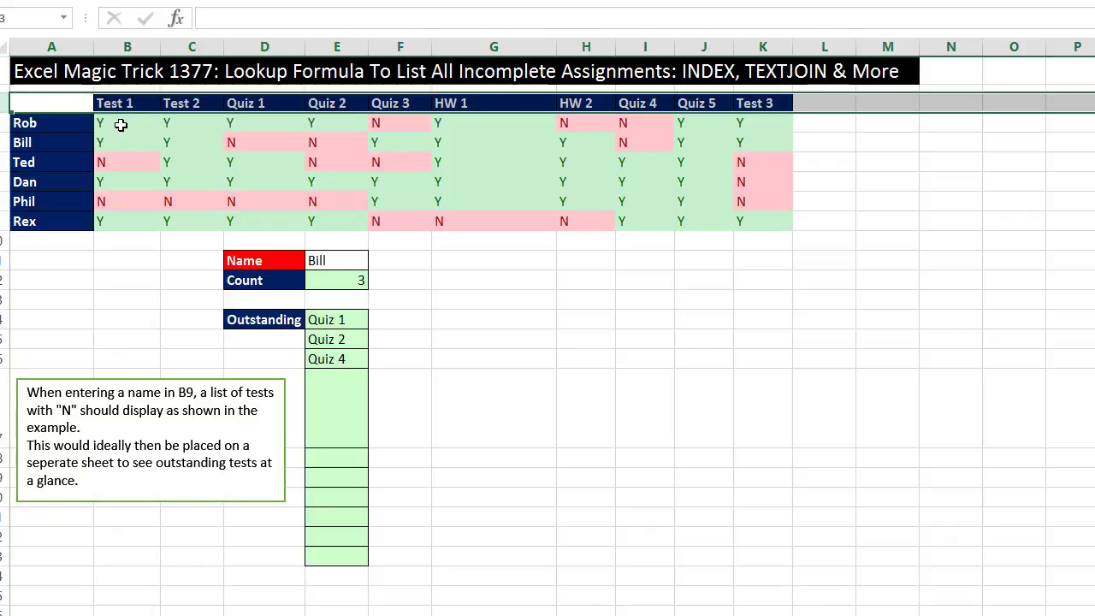
left_click_drag(121, 125, 754, 223)
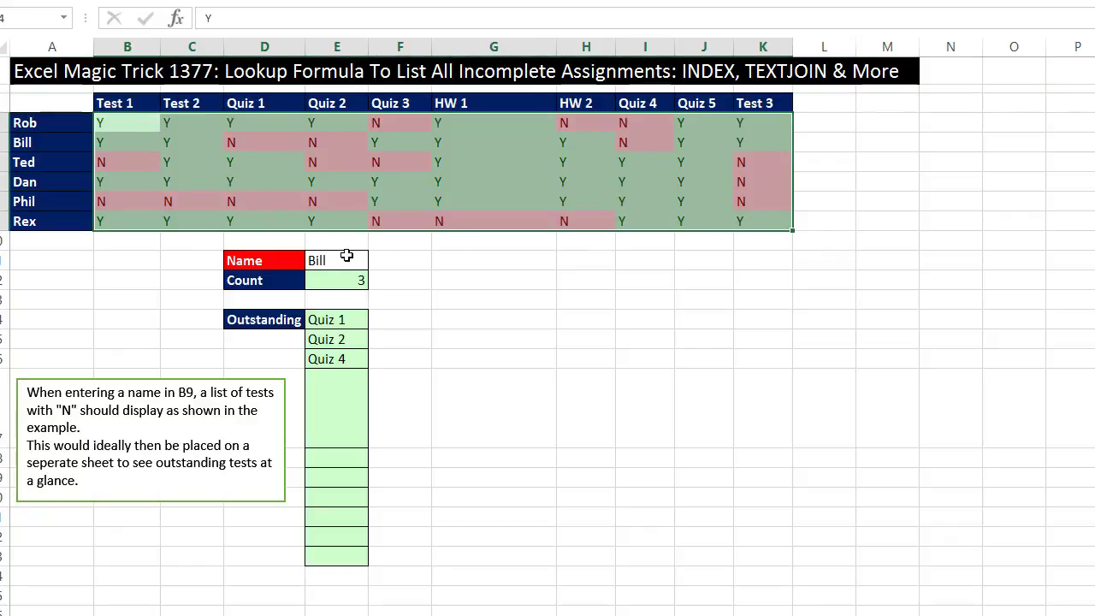
left_click(347, 255)
left_click(376, 261)
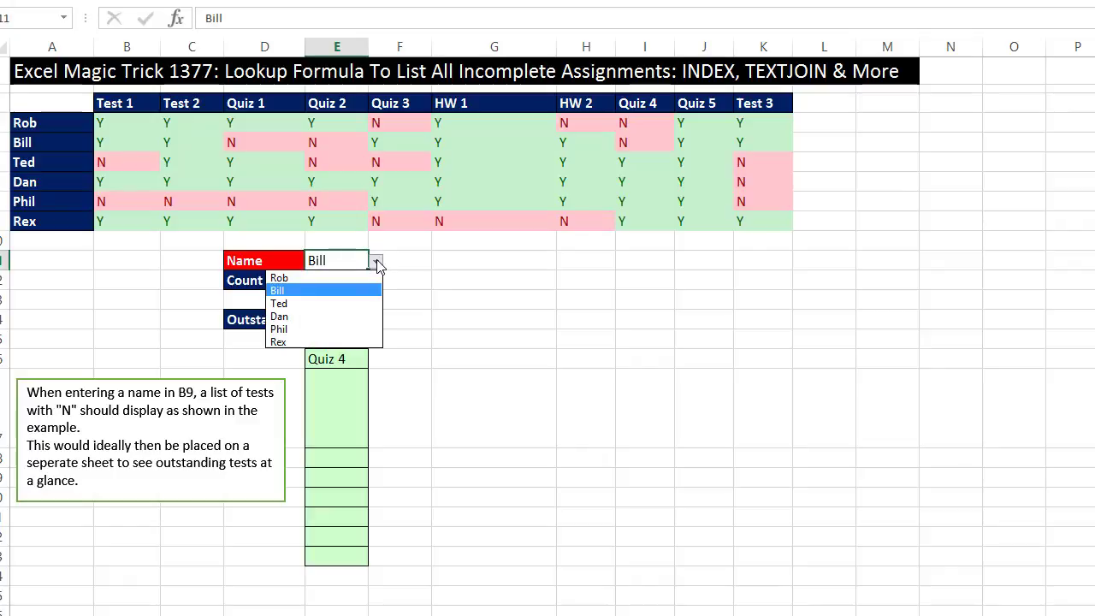
left_click(377, 262)
left_click(3, 143)
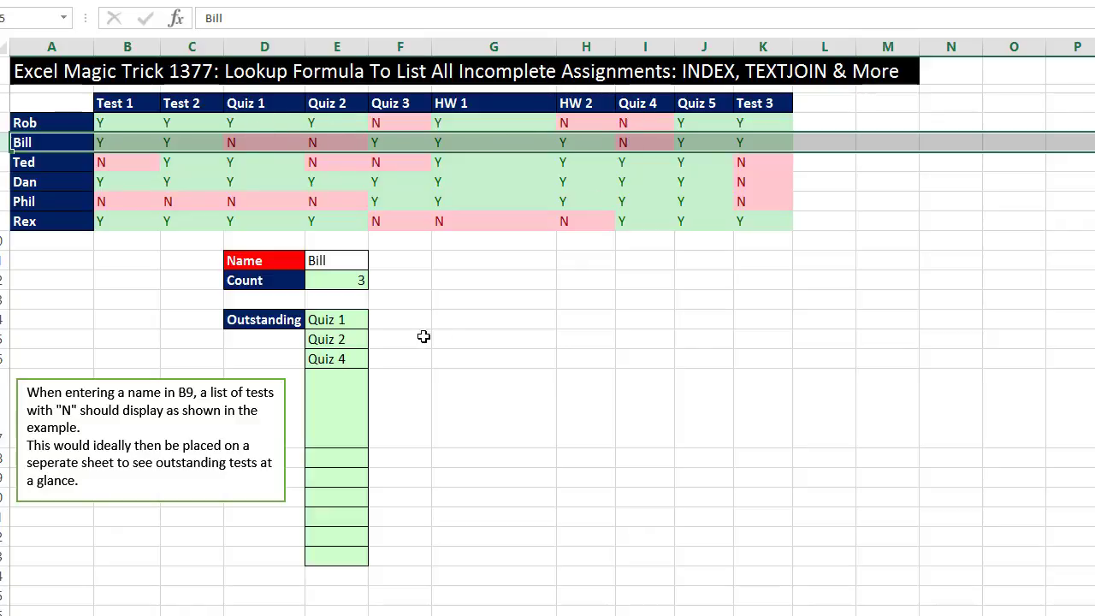
left_click_drag(339, 320, 336, 359)
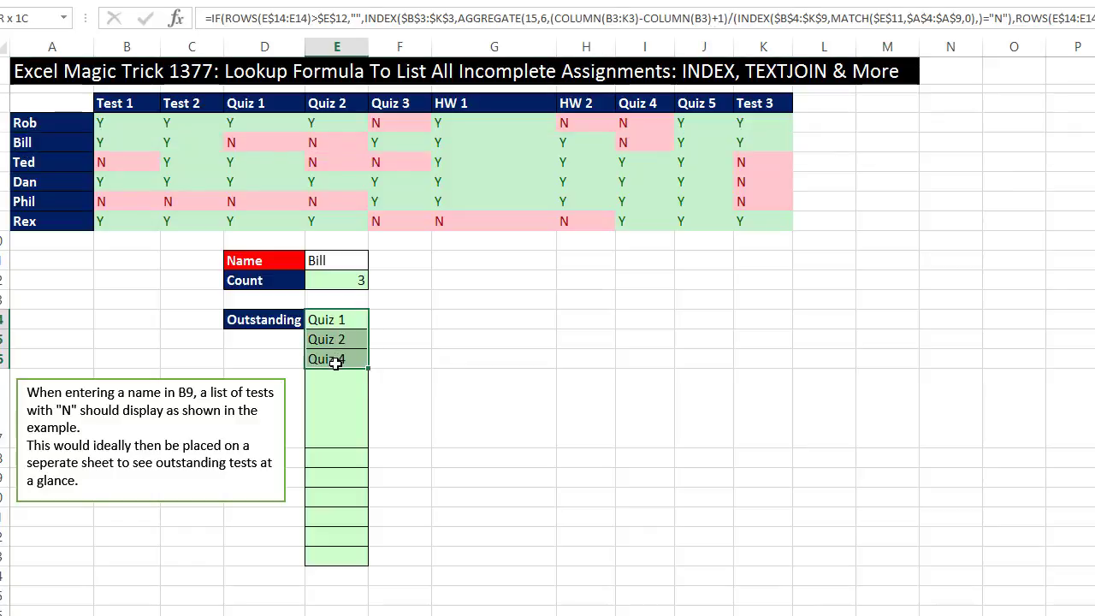
Choose the student from row 8 in the Name list in E11 and compare that row with the Outstanding list
left_click(346, 262)
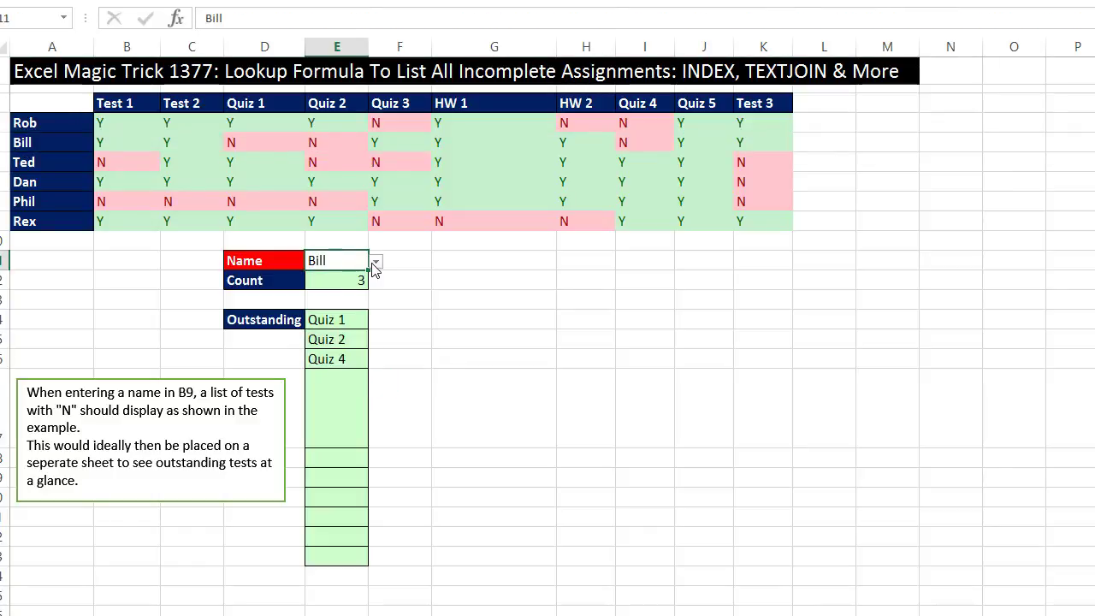
left_click(376, 261)
left_click(329, 330)
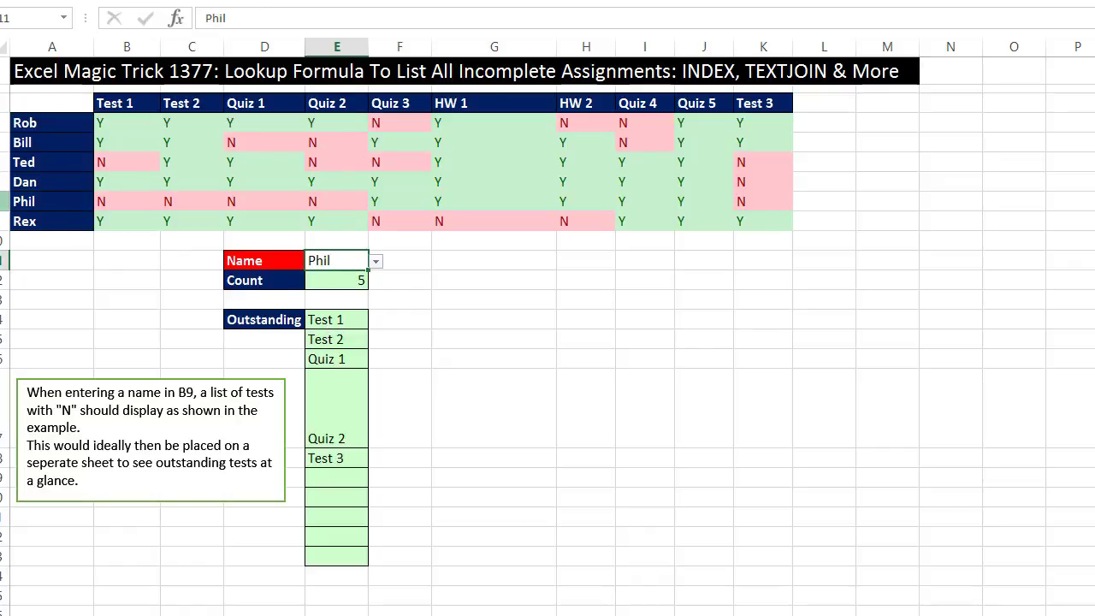
left_click(5, 201)
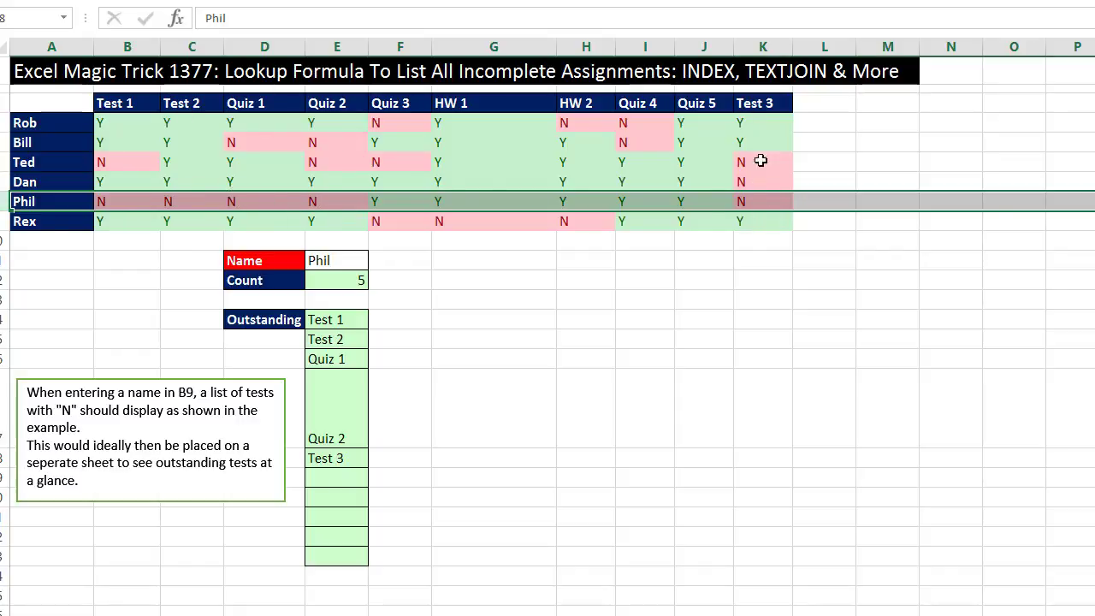
left_click_drag(332, 318, 327, 460)
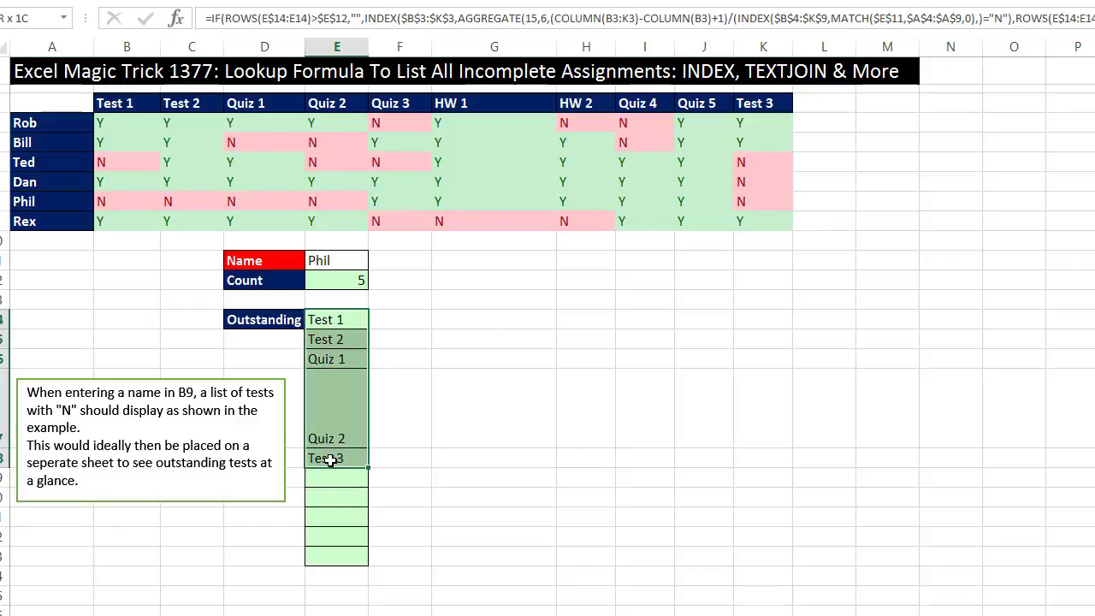
Inspect the AGGREGATE part of the Outstanding formula in E17 without changing the formula
left_click(329, 394)
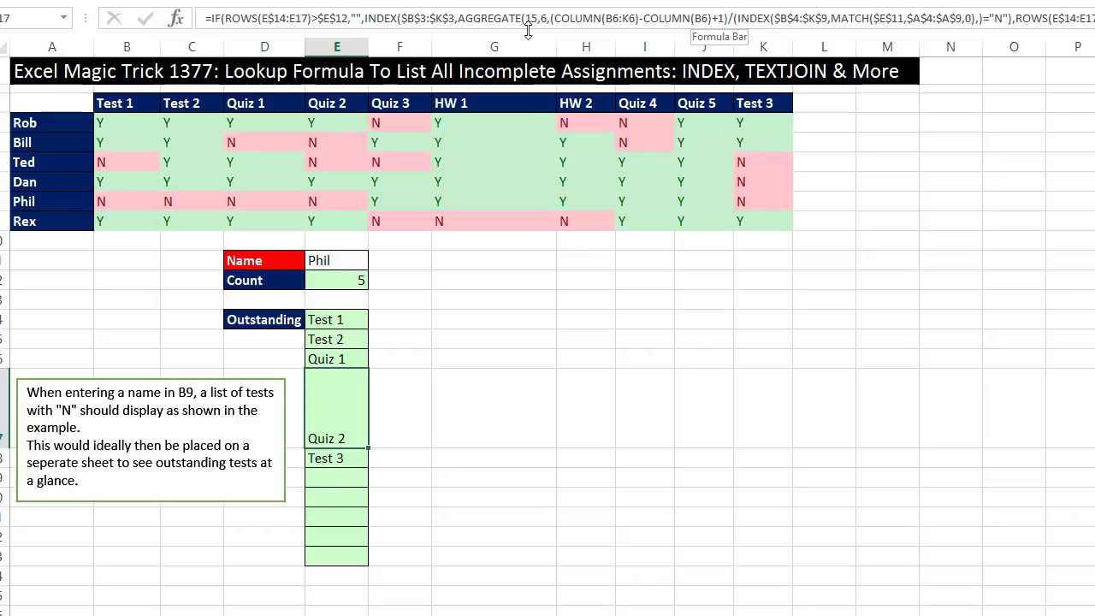
left_click(460, 19)
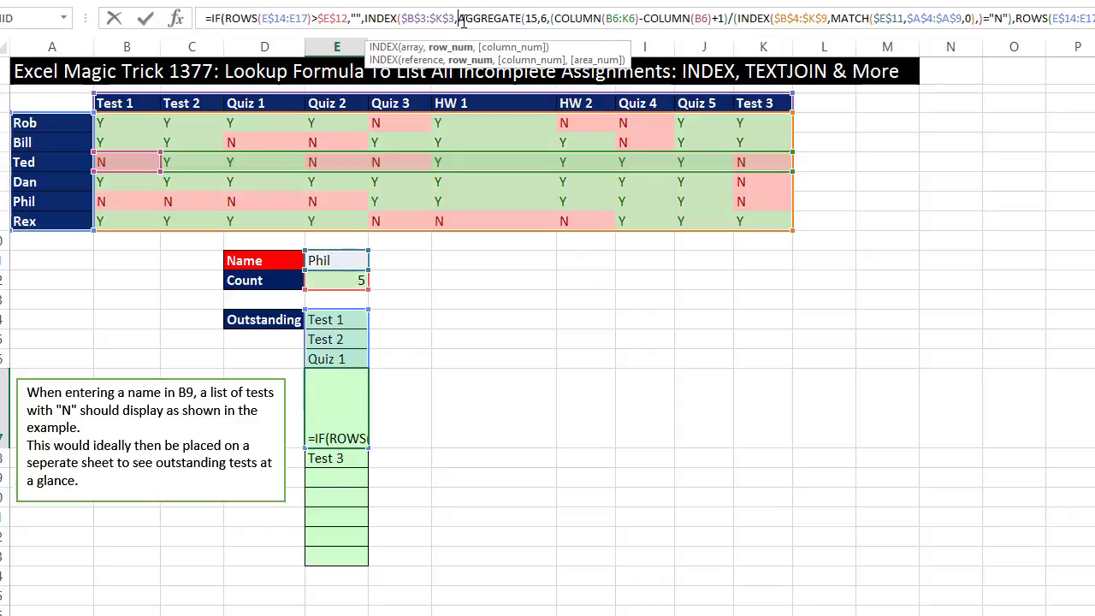
key("shift+End")
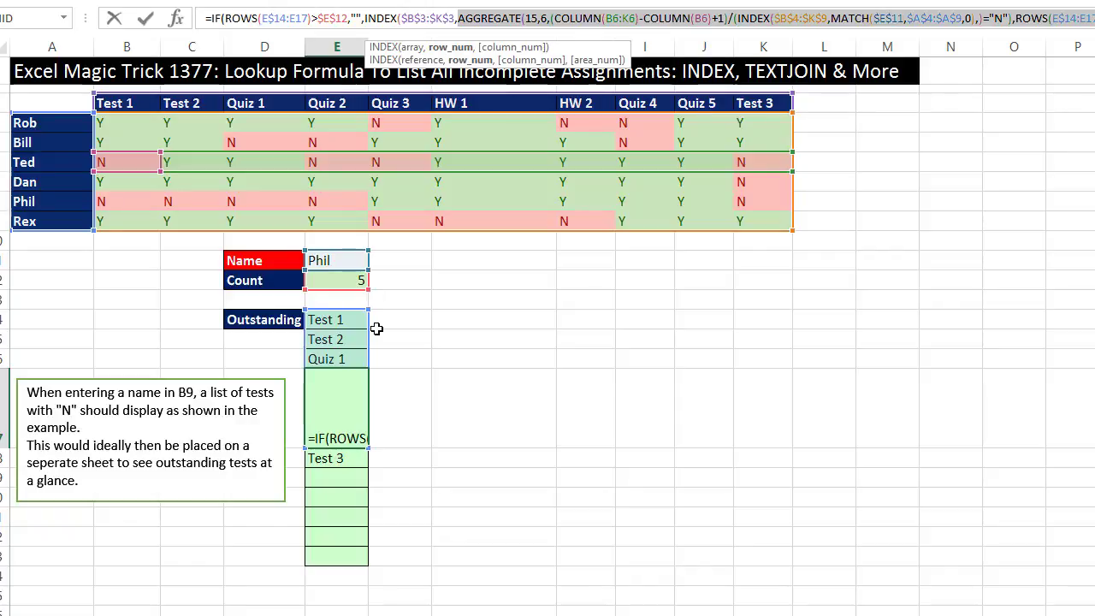
key("F9")
key("Escape")
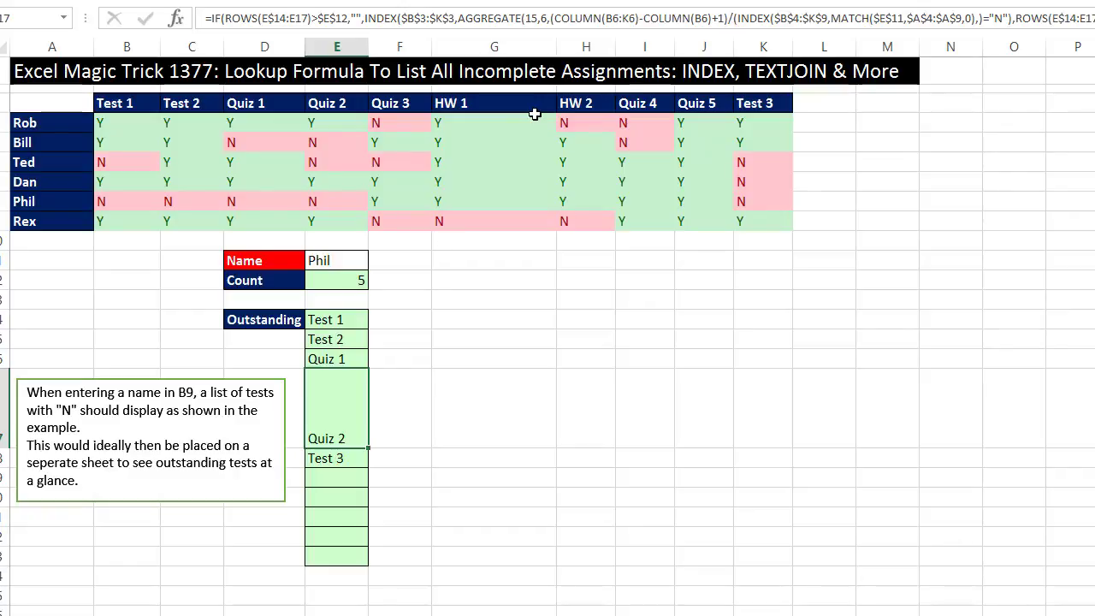
left_click(458, 22)
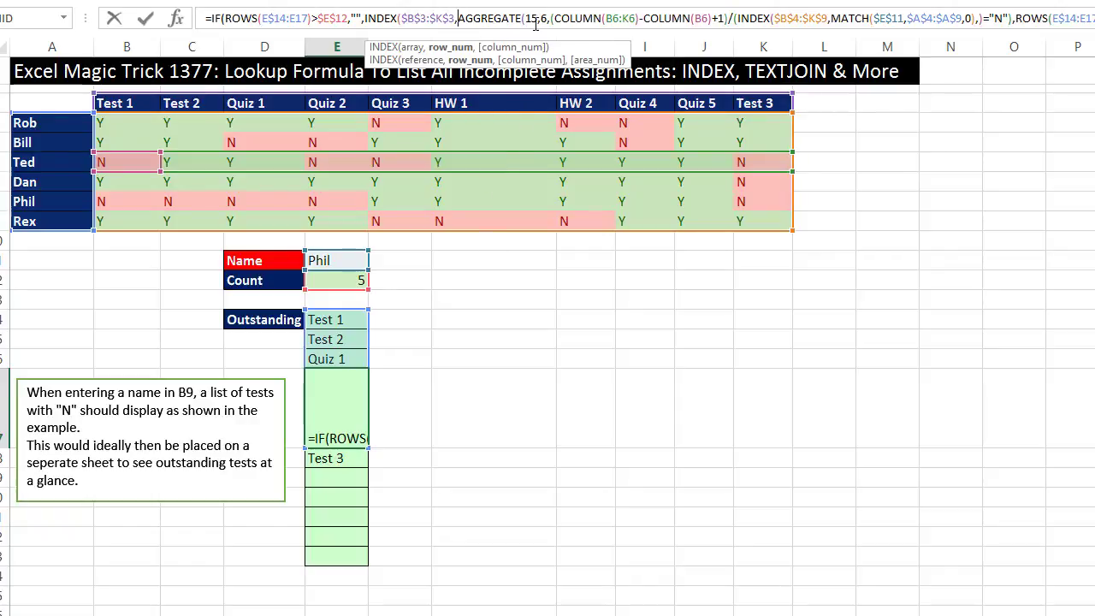
key("Escape")
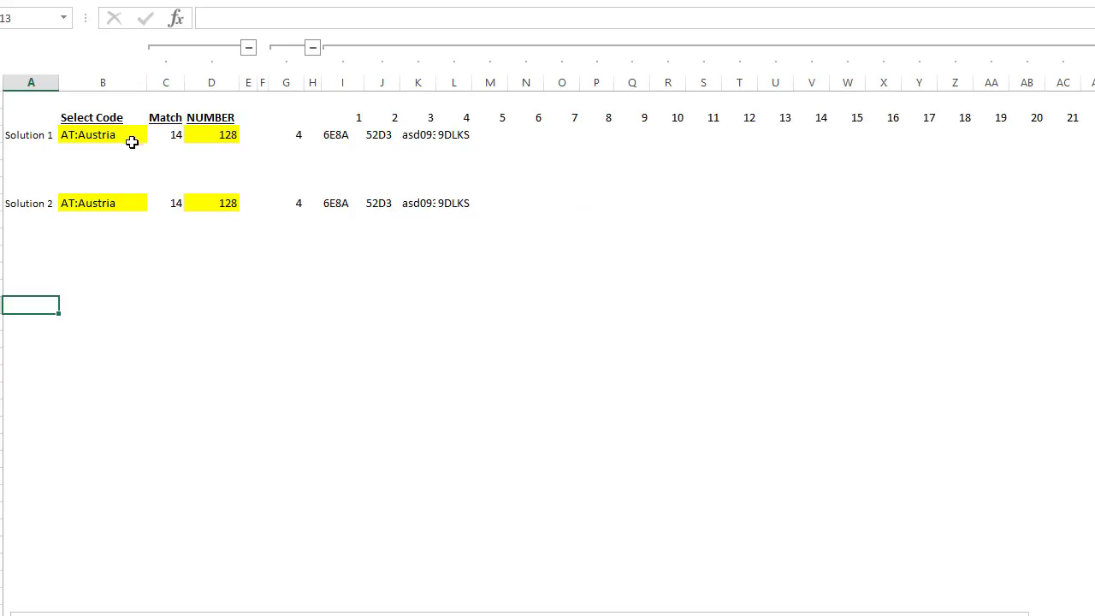
Select AT:Austria as the code for Solution 1 on the Solutions 1 & 2 sheet
left_click(135, 137)
left_click(155, 135)
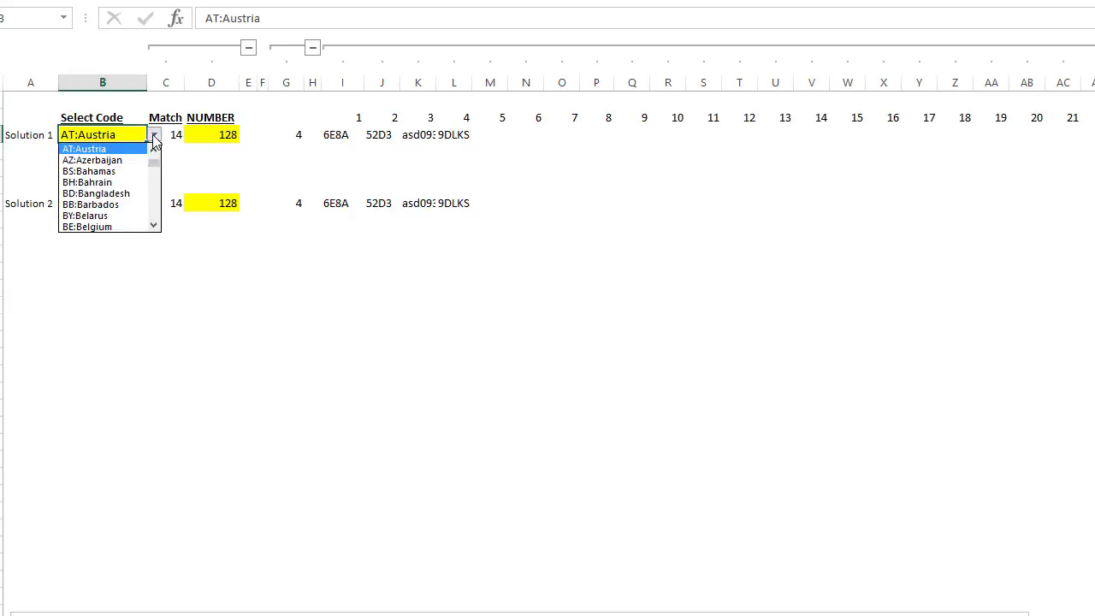
left_click(91, 148)
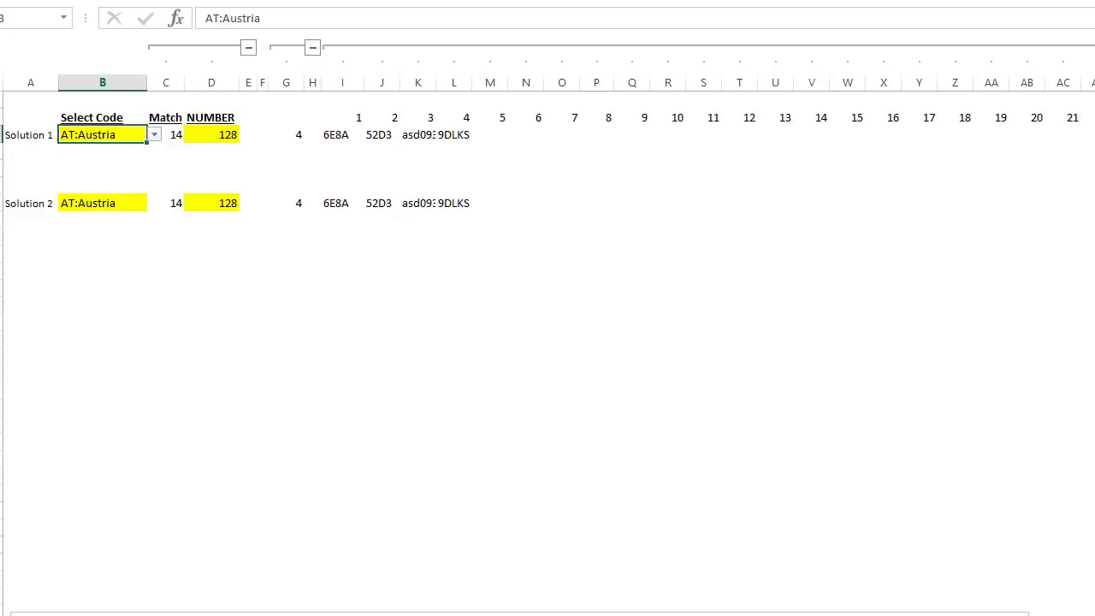
Switch to the Data sheet and examine the CODE & COUNTRY column, the NUMBER column and the AT:Austria row
left_click(250, 615)
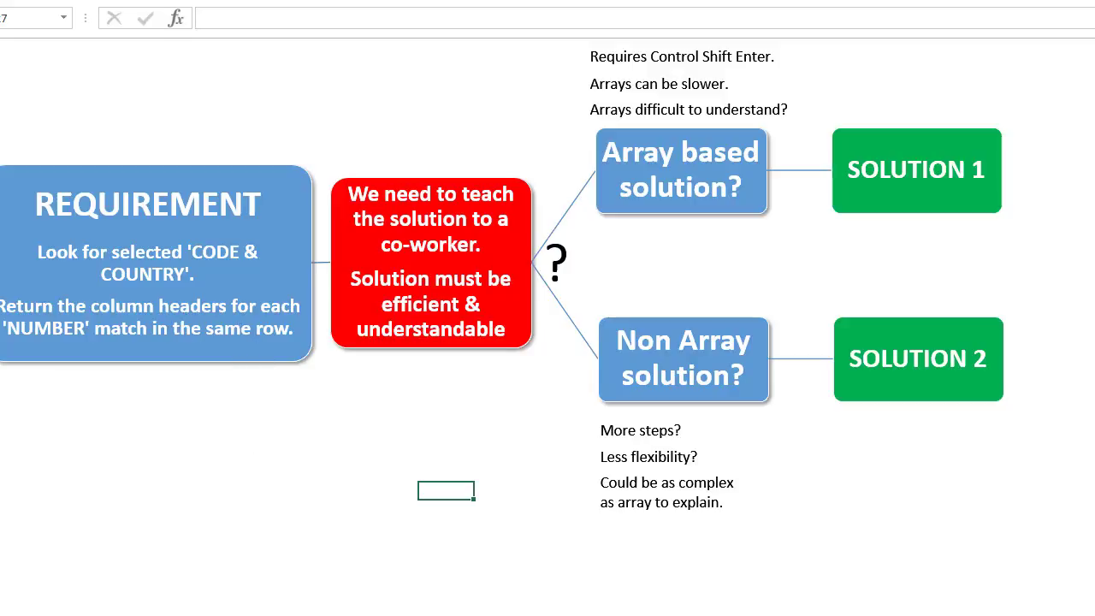
key("ctrl+Page_Up")
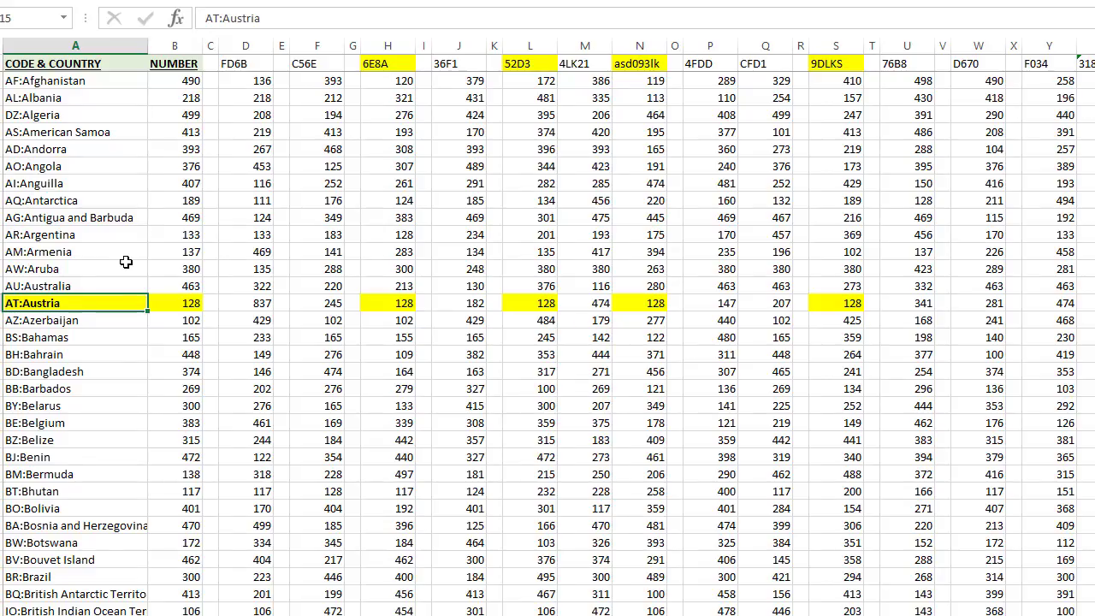
left_click(88, 47)
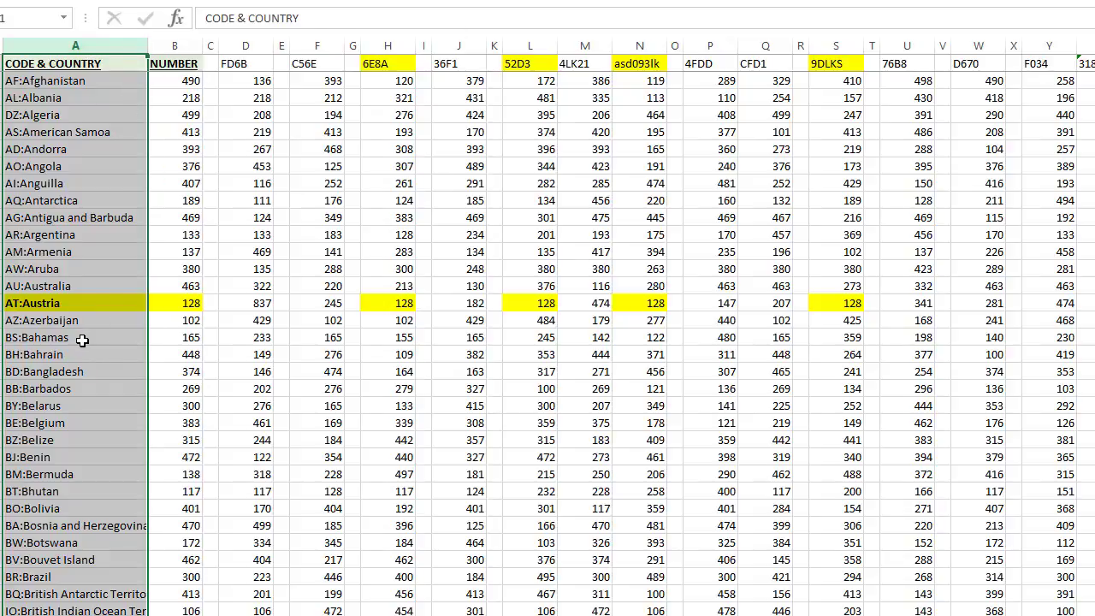
left_click(176, 45)
left_click(181, 300)
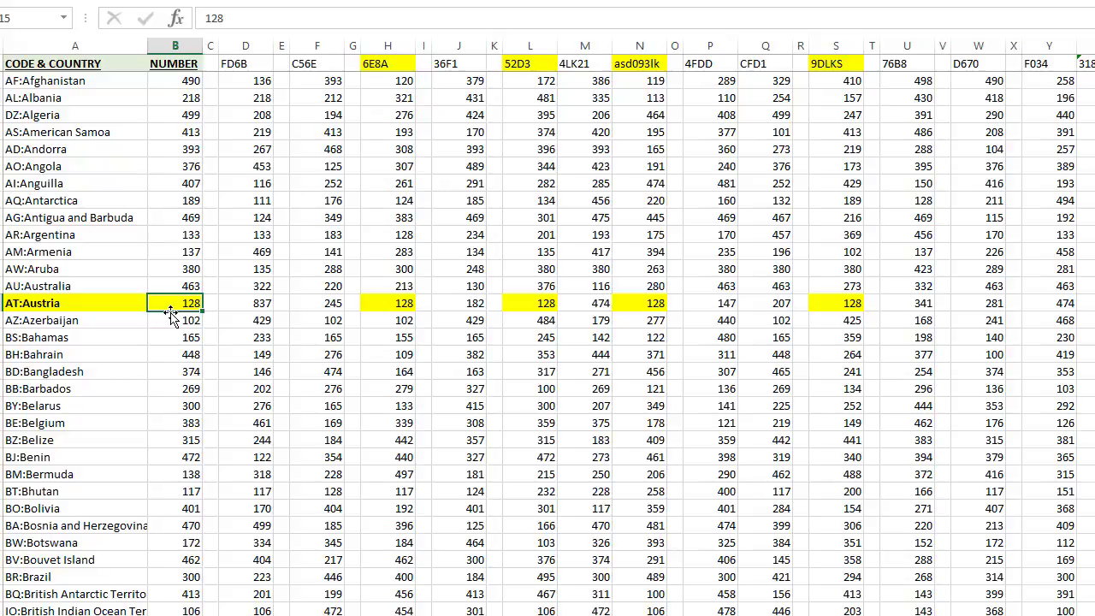
left_click(1, 303)
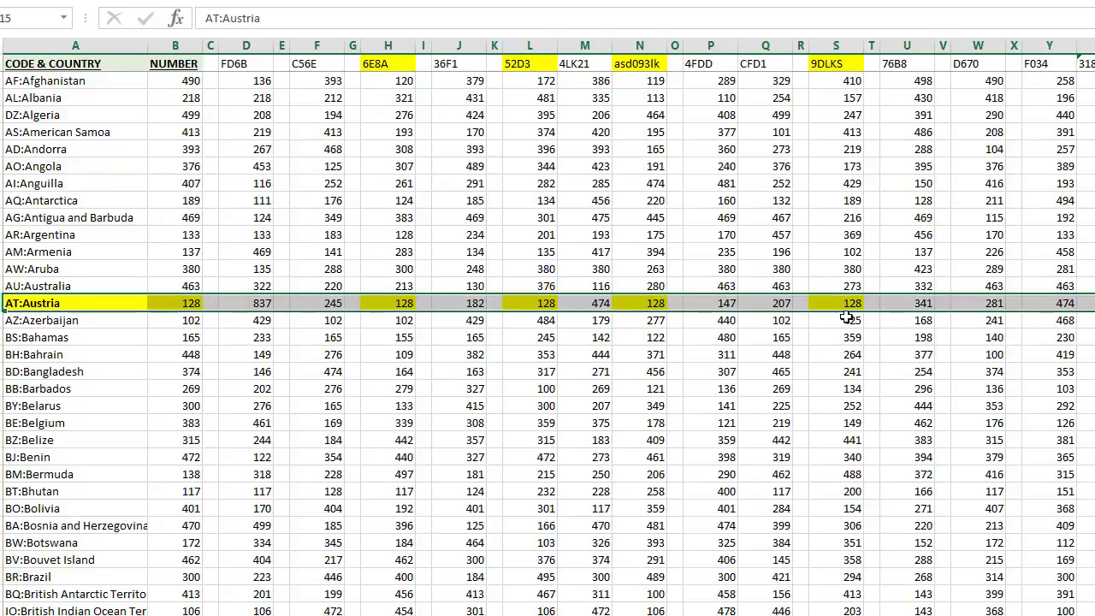
Compare Austria's NUMBER value with the matching cells in columns H, L, N and S and their column headers
left_click(164, 301)
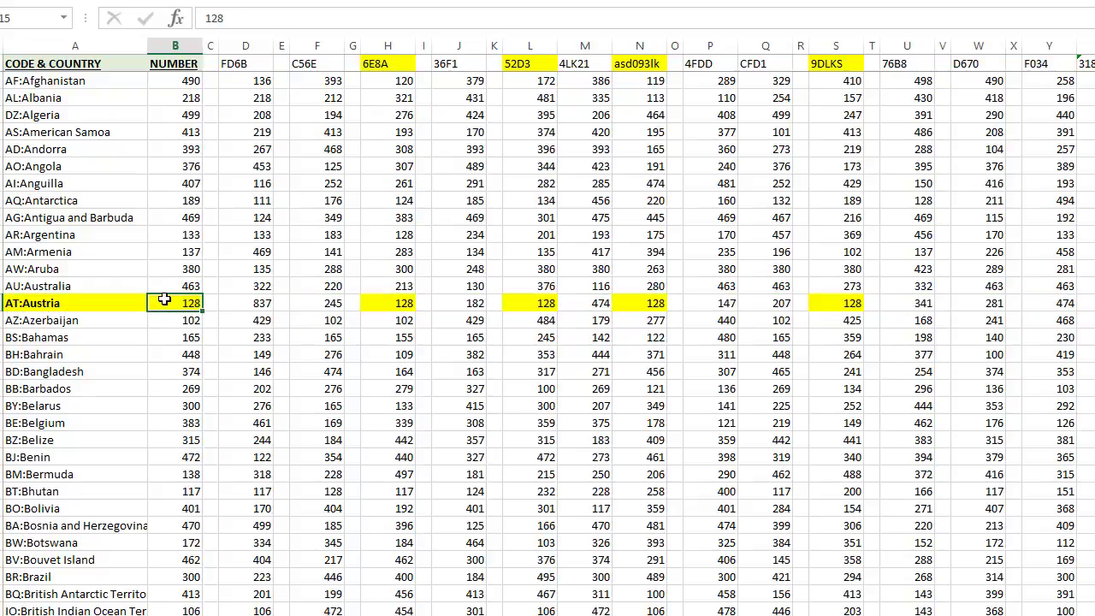
left_click(380, 297)
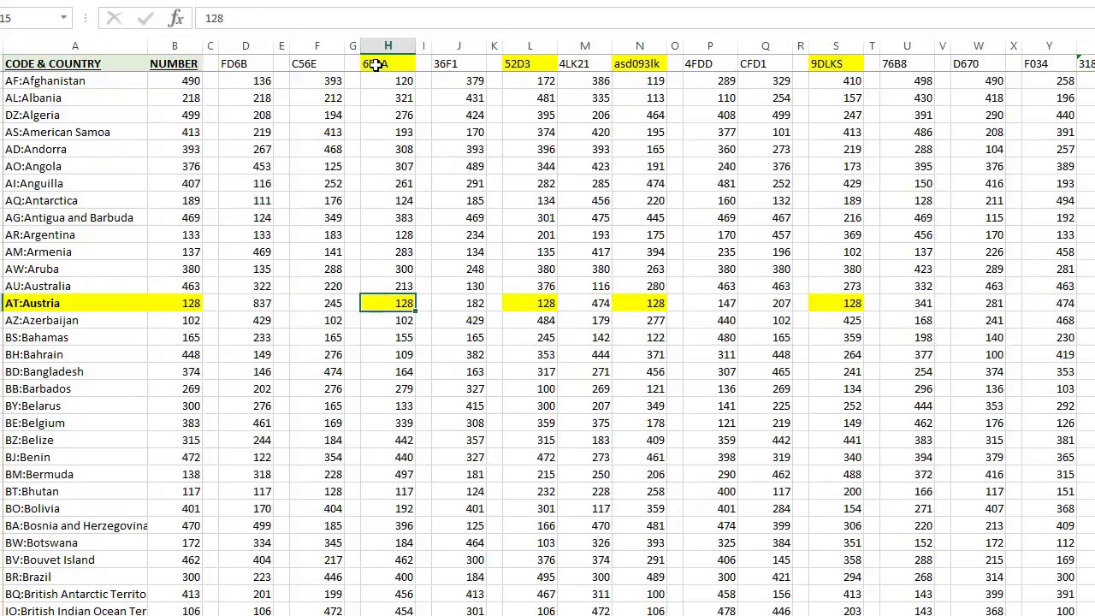
left_click(377, 65)
left_click(535, 301)
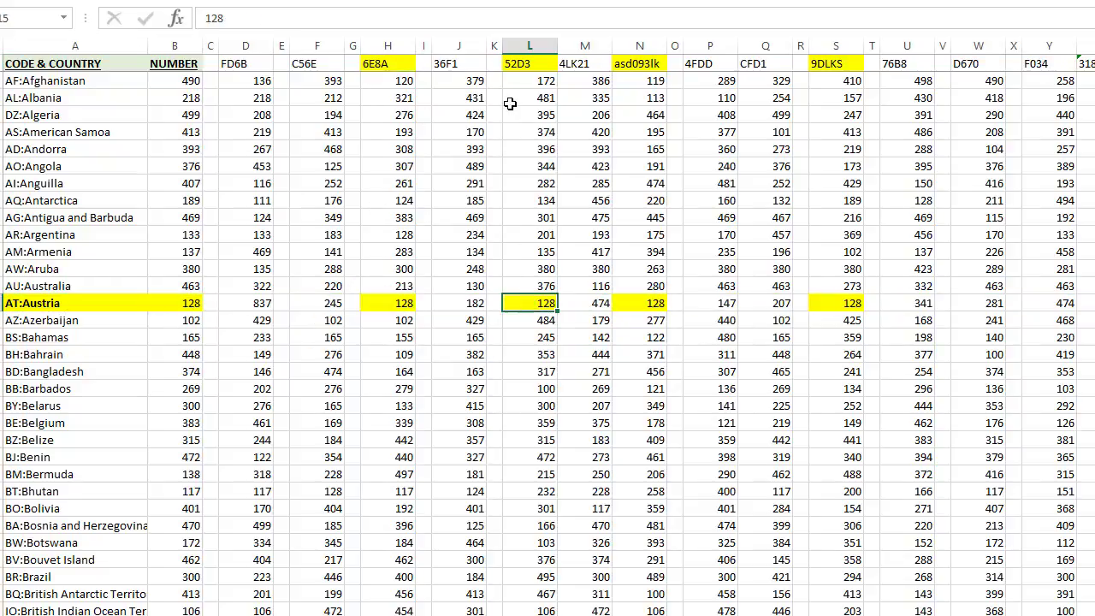
left_click(530, 65)
left_click(638, 301)
left_click(632, 64)
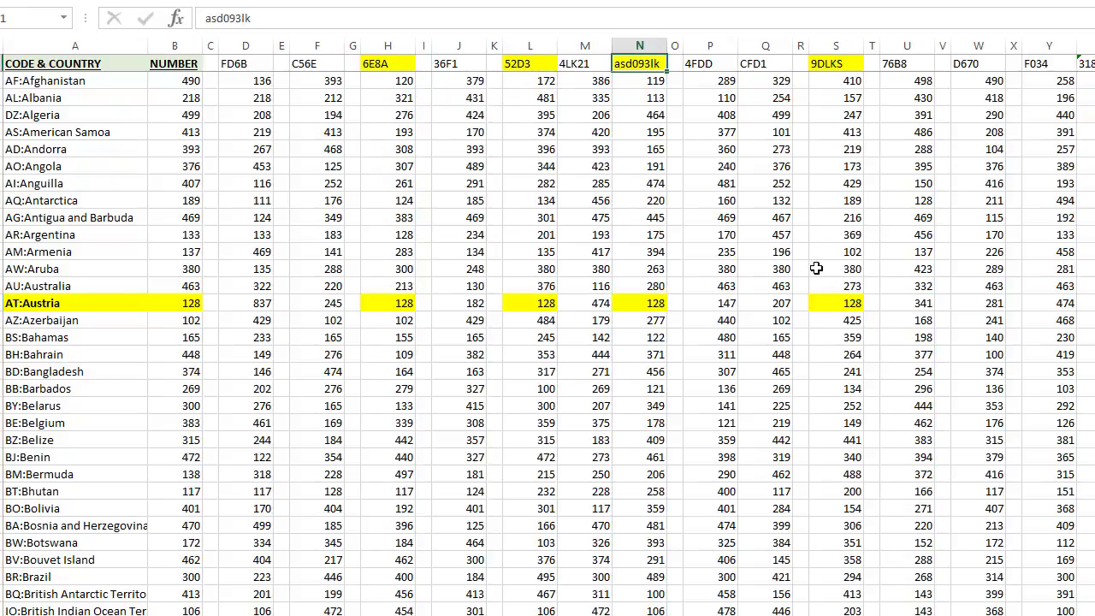
left_click(825, 300)
left_click(828, 65)
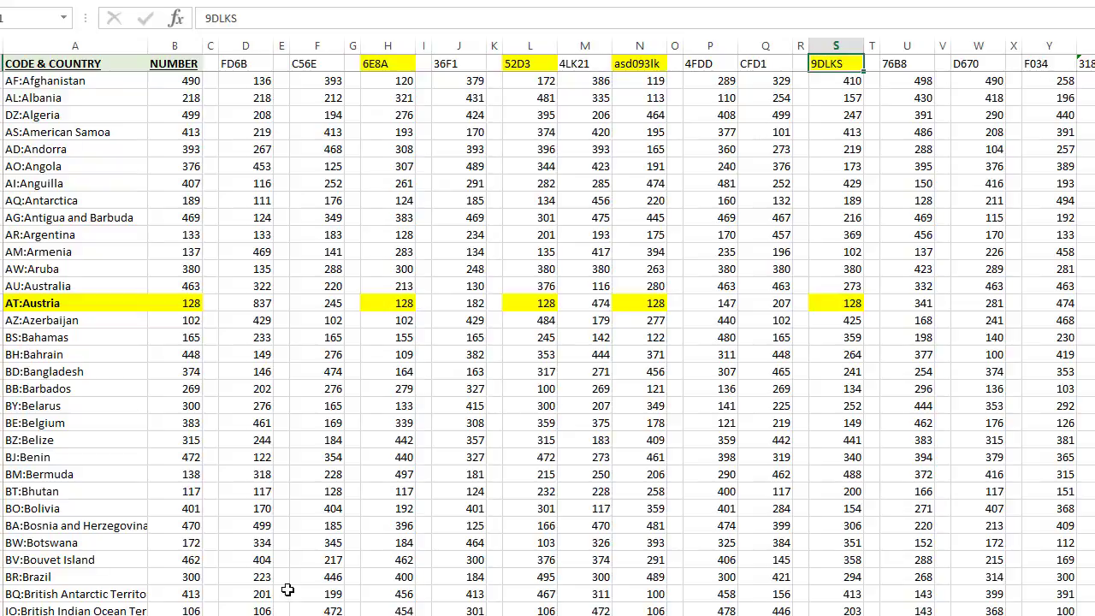
Return to the Solutions 1 & 2 sheet and inspect the Solution 1 array formula in I3 and its neighbouring results
left_click(341, 614)
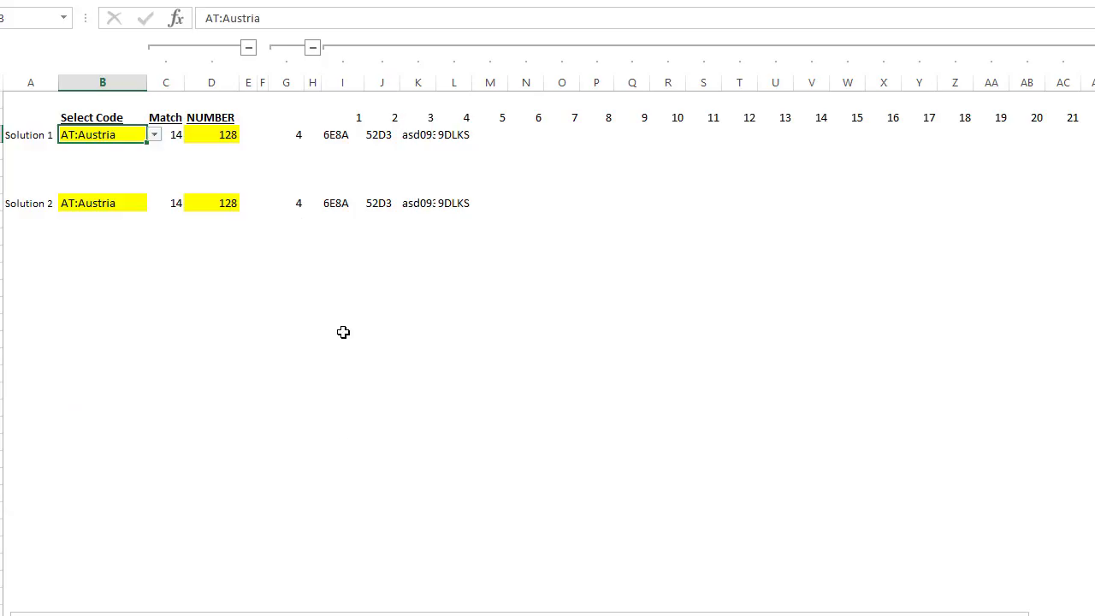
left_click(327, 134)
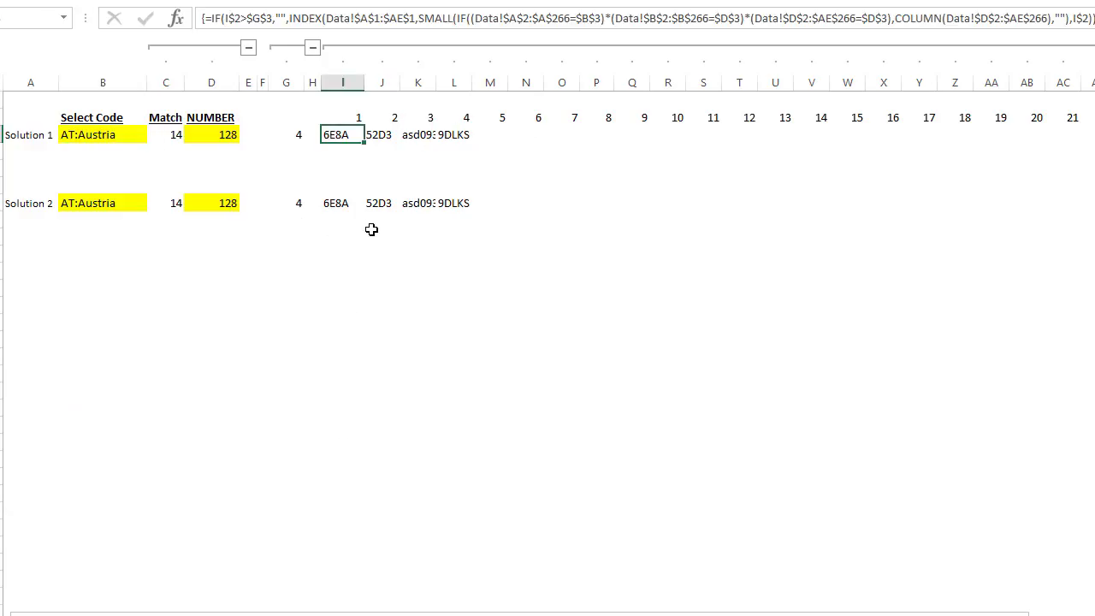
key("Right")
key("Right")
key("Left")
key("Left")
left_click(516, 16)
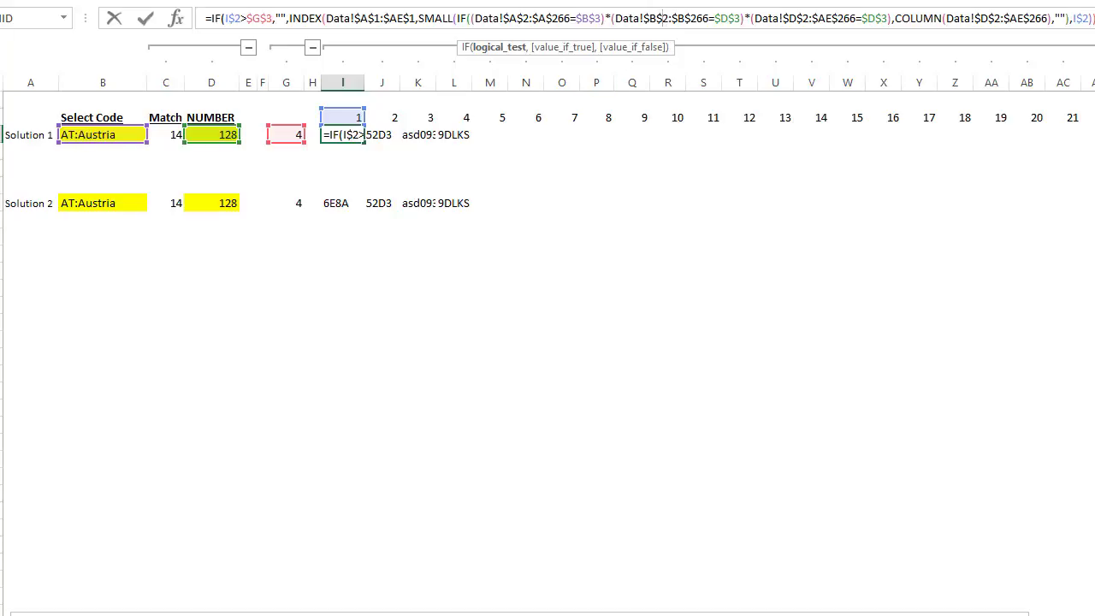
key("Escape")
Check the Data sheet again and inspect Solution 1's NUMBER lookup formula in D3
left_click(137, 614)
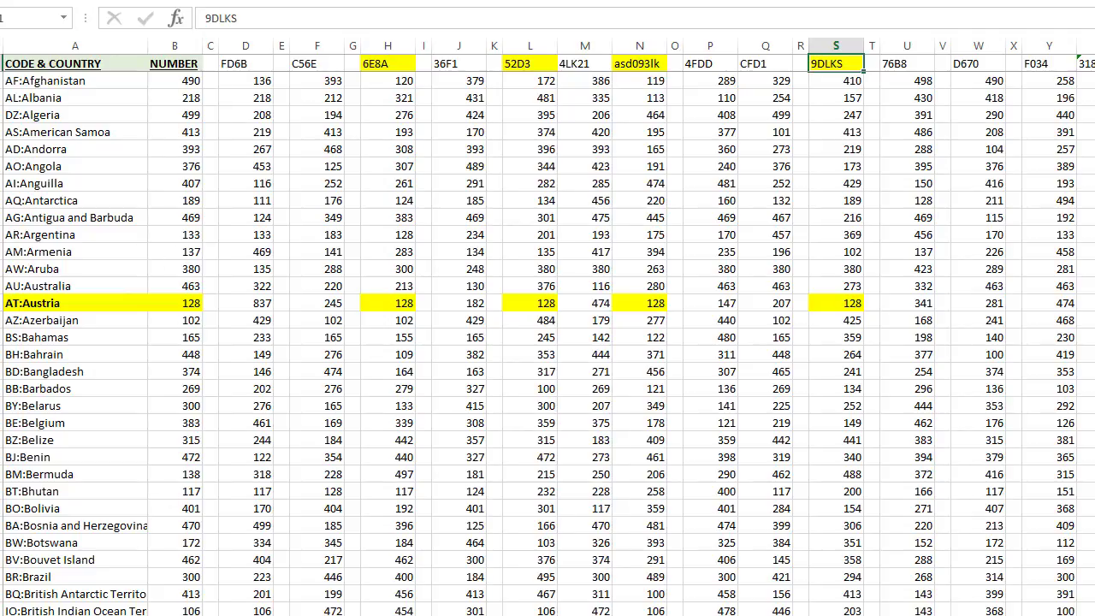
key("ctrl+Page_Up")
left_click(222, 135)
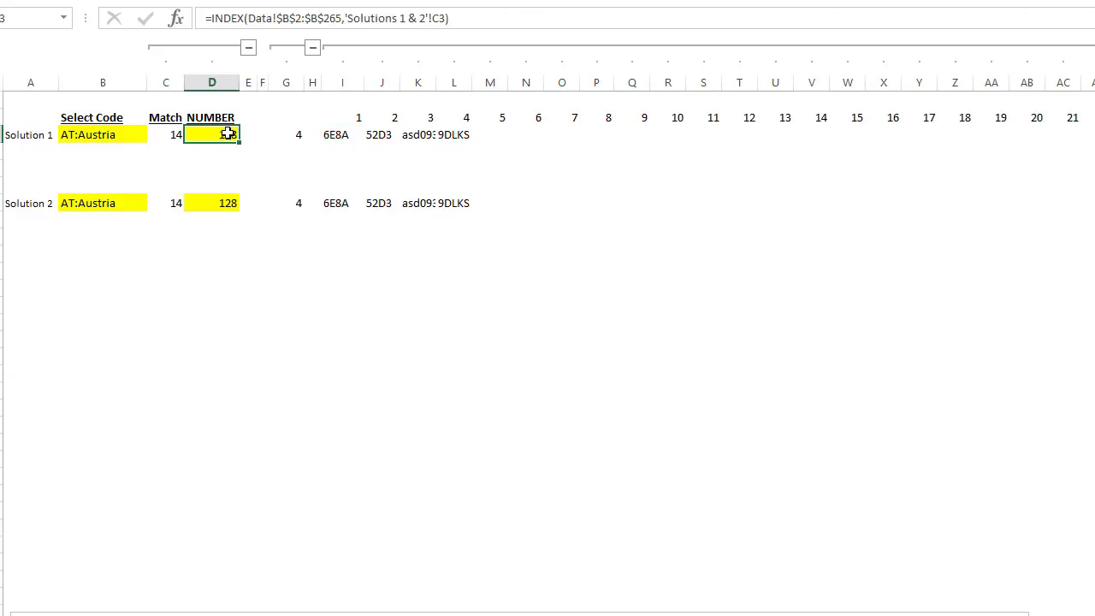
Inspect the row conditions in I3's array formula, focusing on the Data!$B$2:$B$266=$D$3 test and the multiplication joining it
left_click(338, 135)
left_click(491, 17)
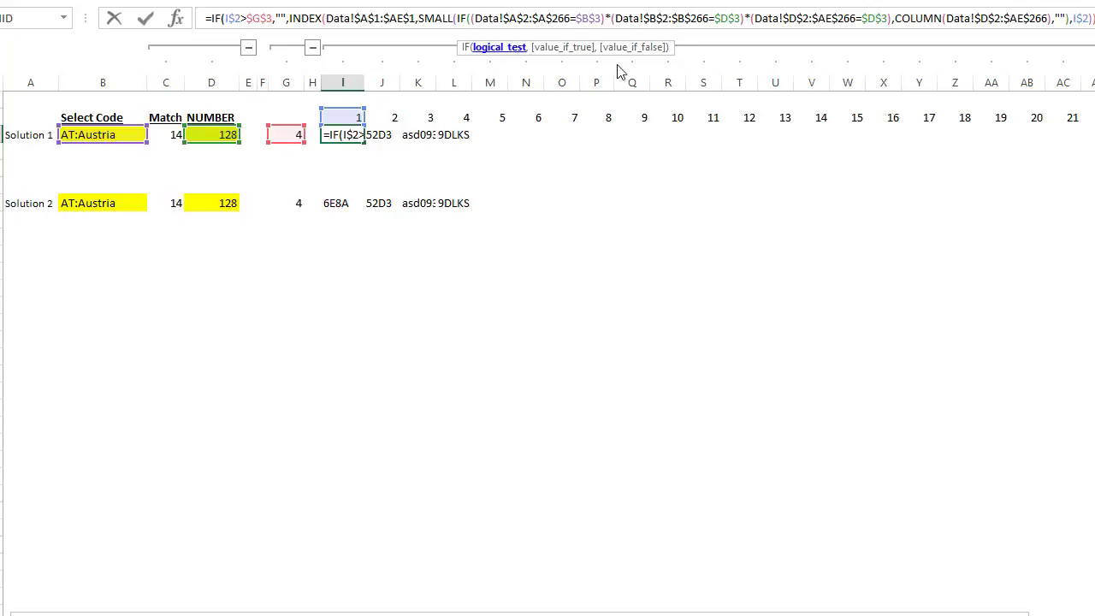
left_click_drag(613, 19, 749, 19)
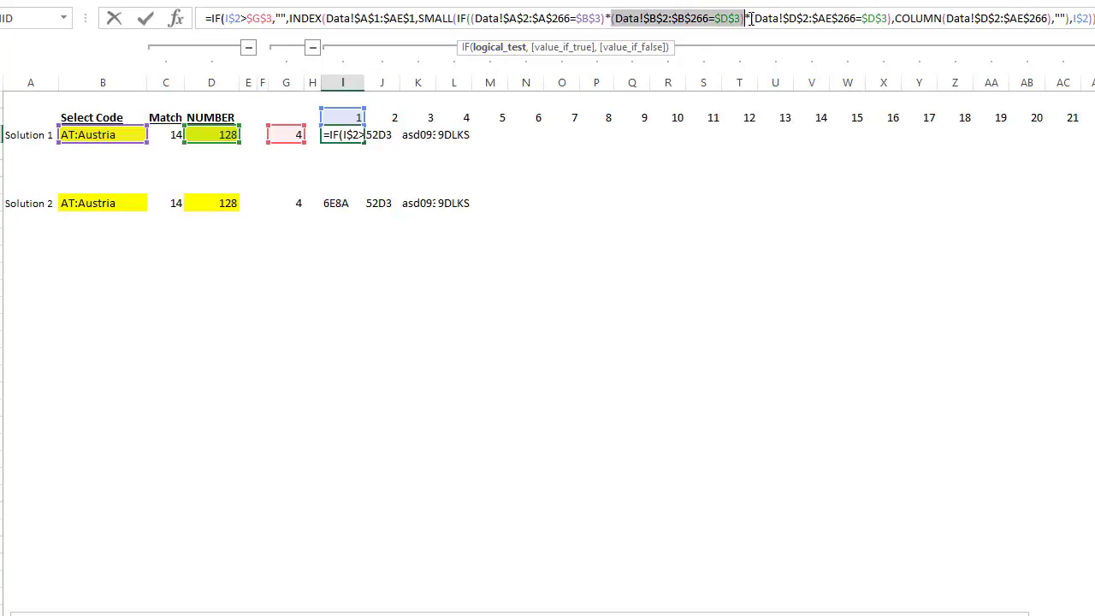
left_click_drag(606, 15, 611, 16)
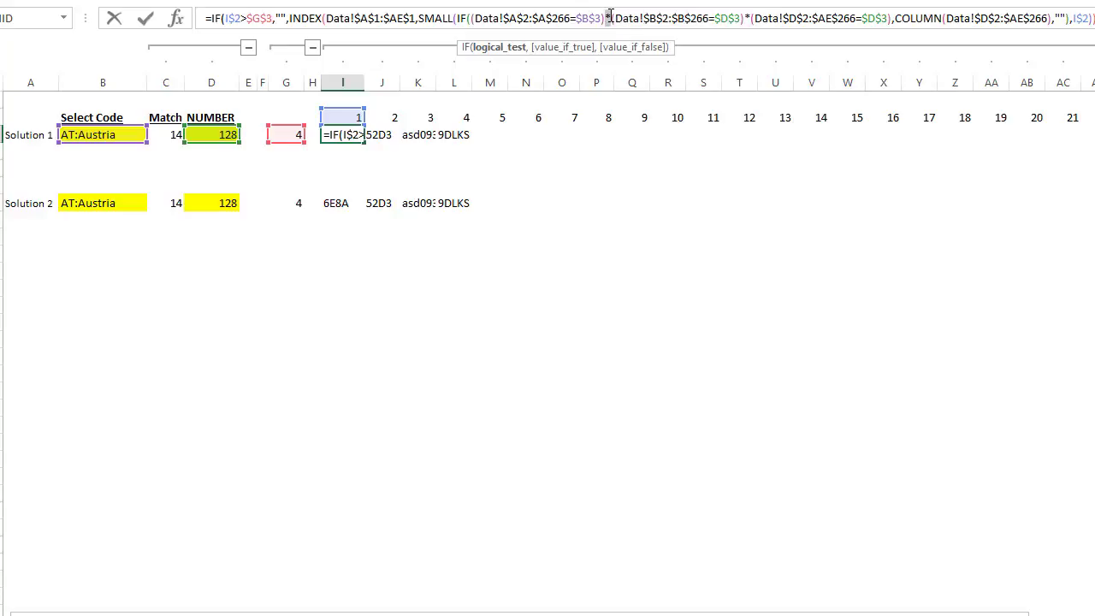
left_click_drag(476, 16, 740, 19)
left_click(613, 19)
left_click(752, 19)
key("ctrl+shift+Return")
Review the value grid from D2 onward on the Data sheet, then return to the Solutions 1 & 2 sheet
key("ctrl+Page_Down")
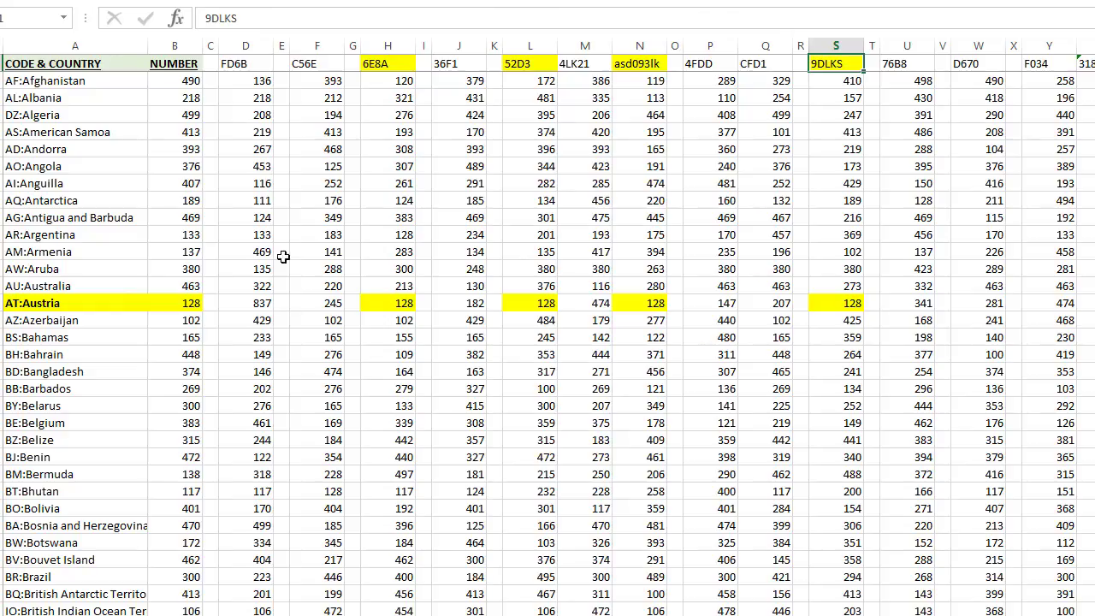
left_click_drag(256, 80, 1083, 600)
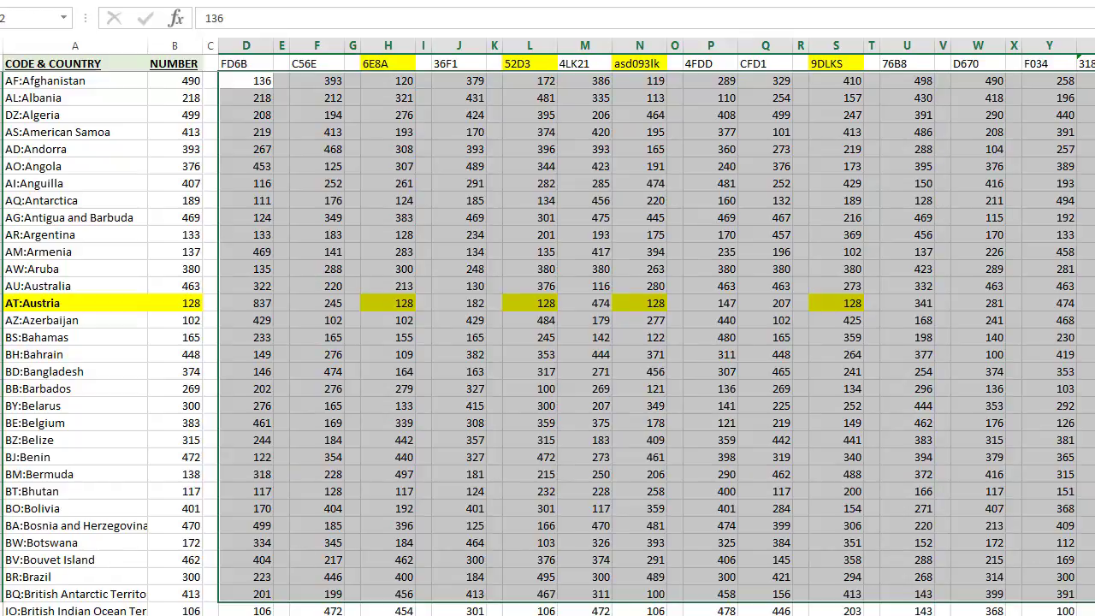
key("ctrl+Page_Up")
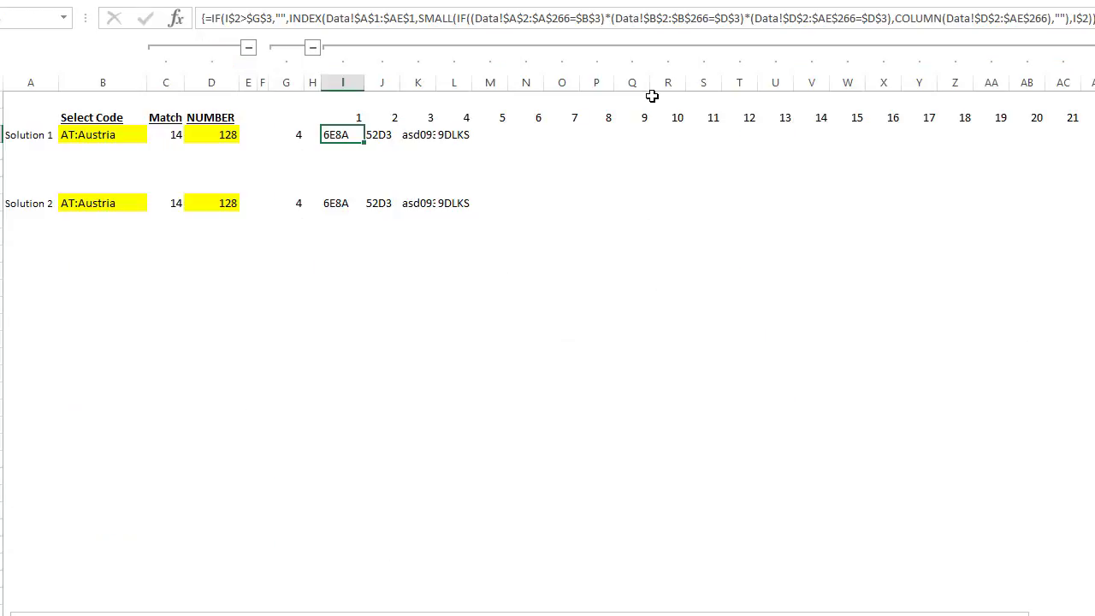
Examine the logical test, true and false arguments of the nested IF in I3, and the SMALL array containing it
left_click(862, 19)
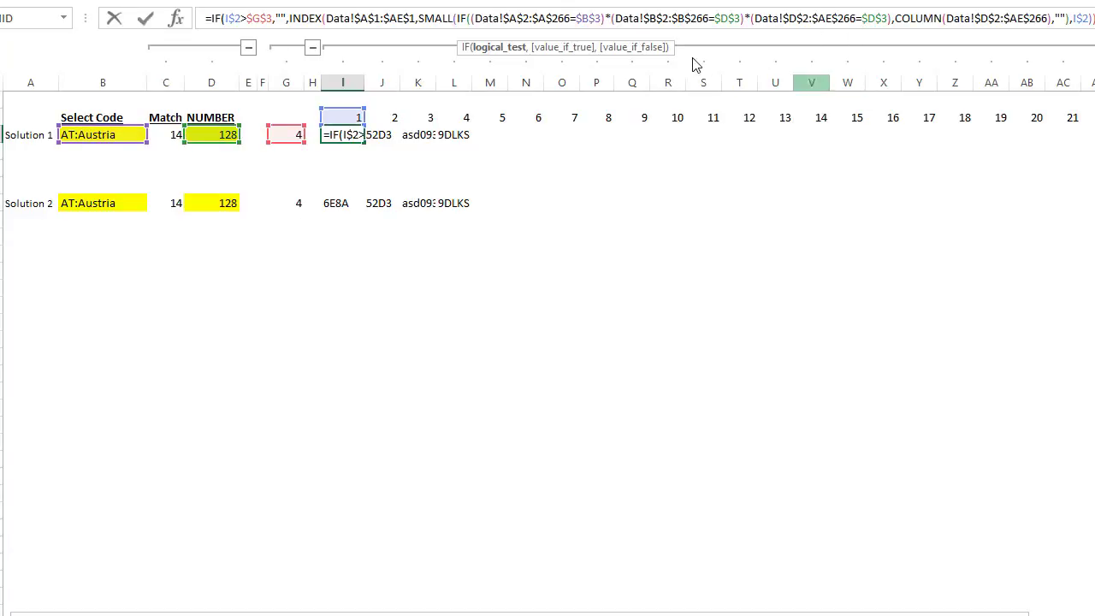
left_click(501, 48)
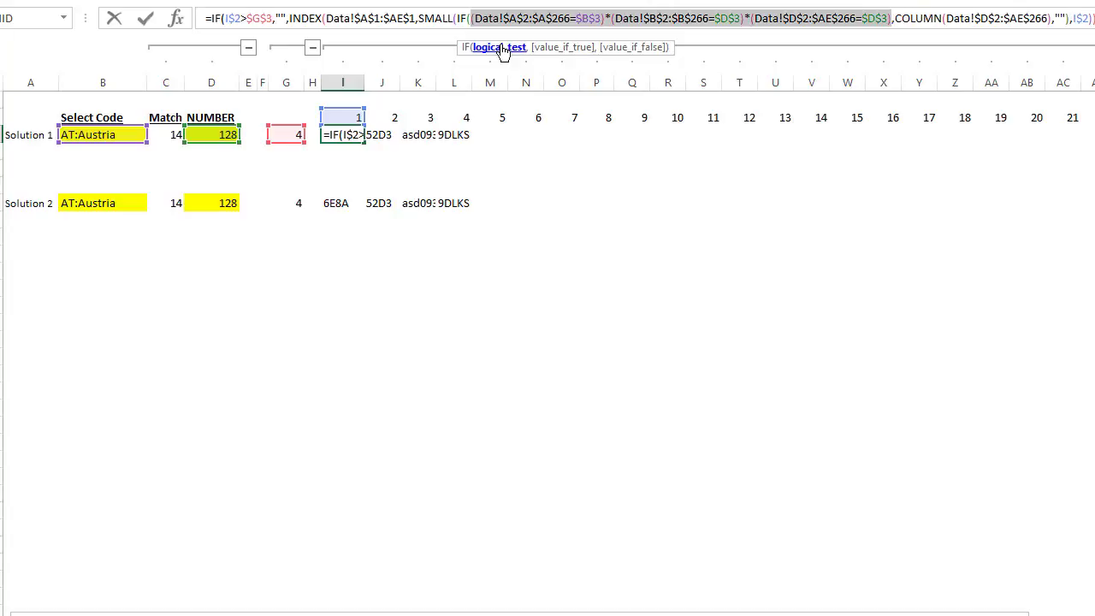
left_click(557, 48)
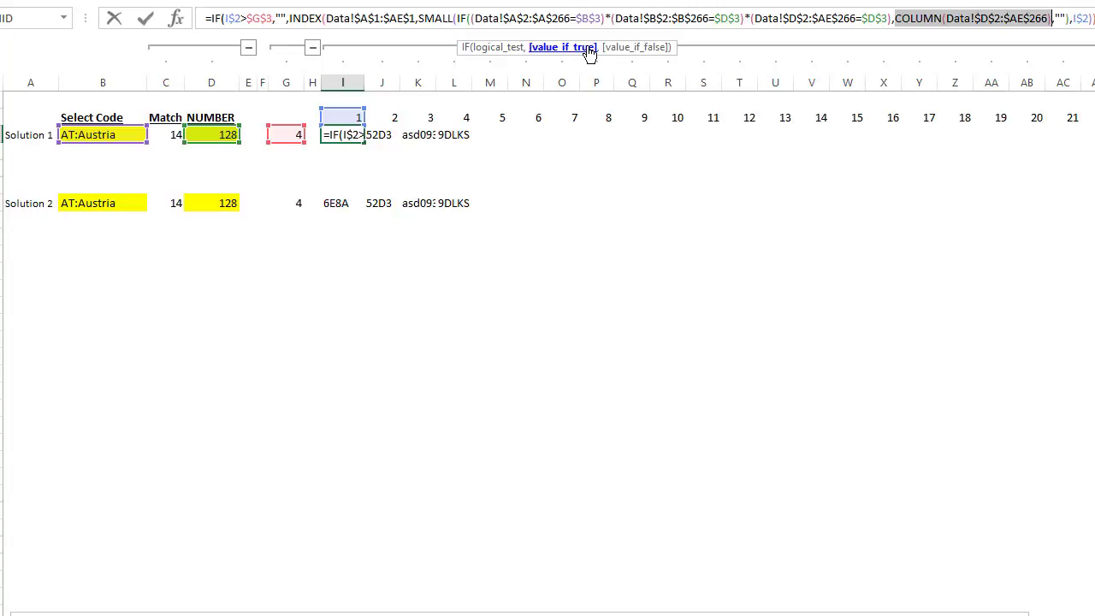
left_click(625, 48)
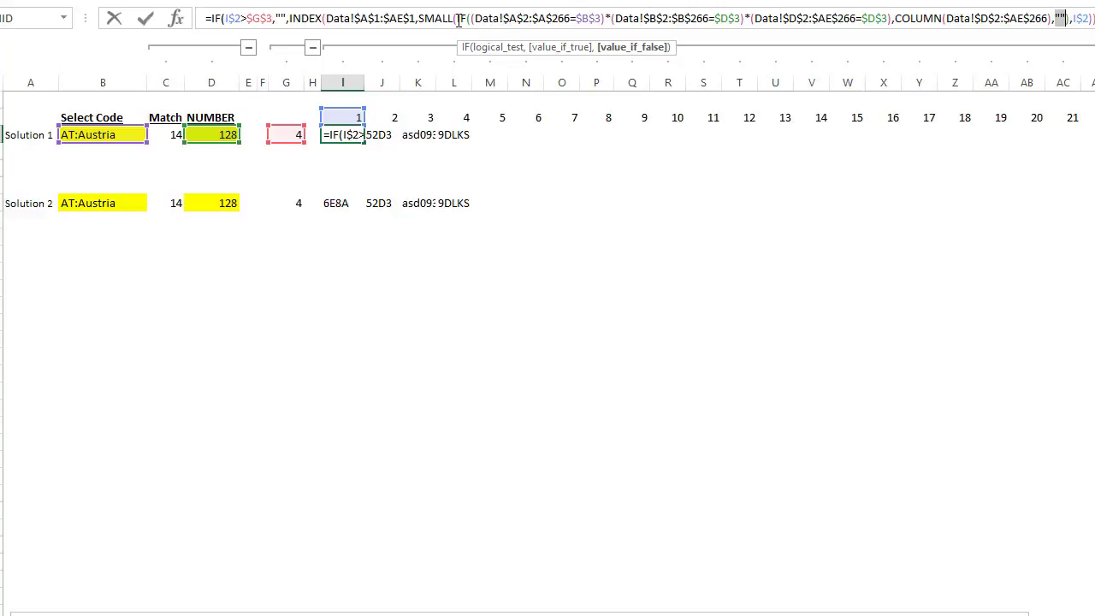
left_click(468, 48)
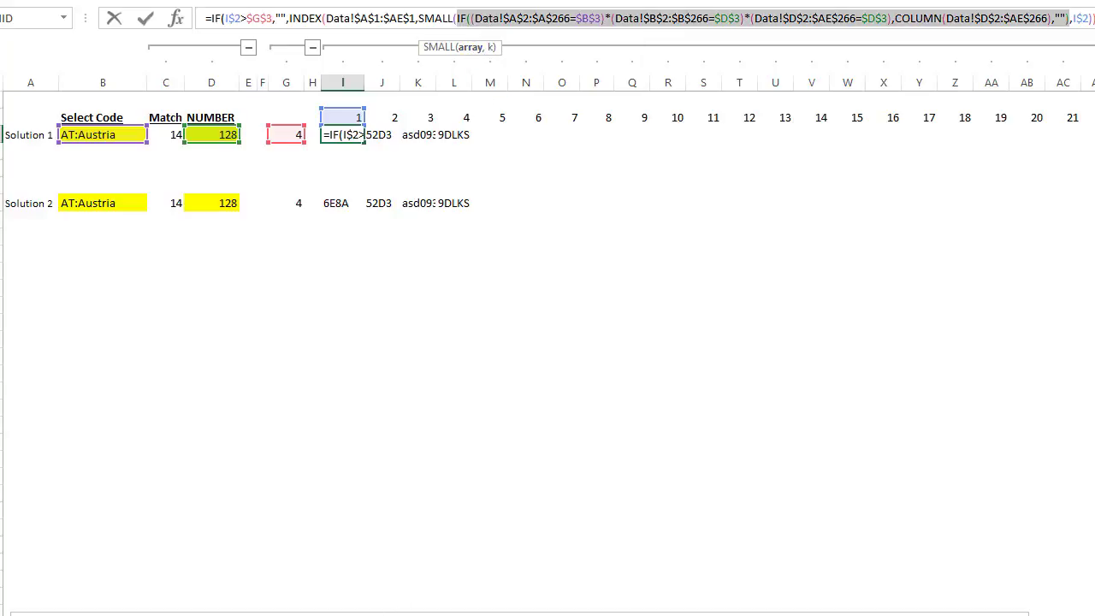
key("ctrl+shift+Return")
Highlight columns H, L, N and S together on the Data sheet to review them, then return to the solutions sheet
left_click(231, 615)
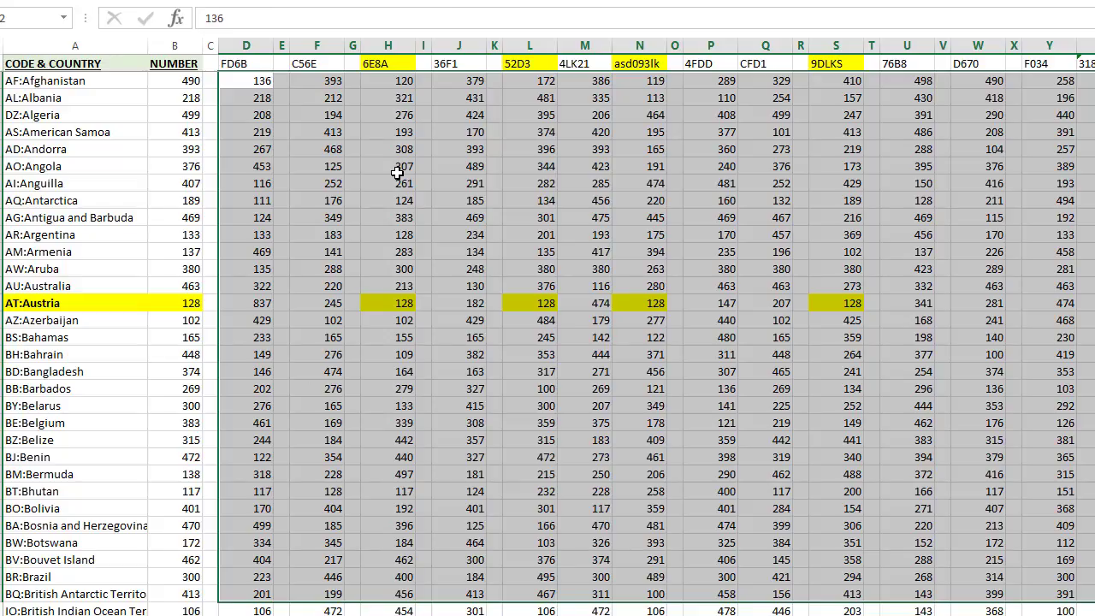
left_click(393, 49)
left_click(531, 45, "ctrl")
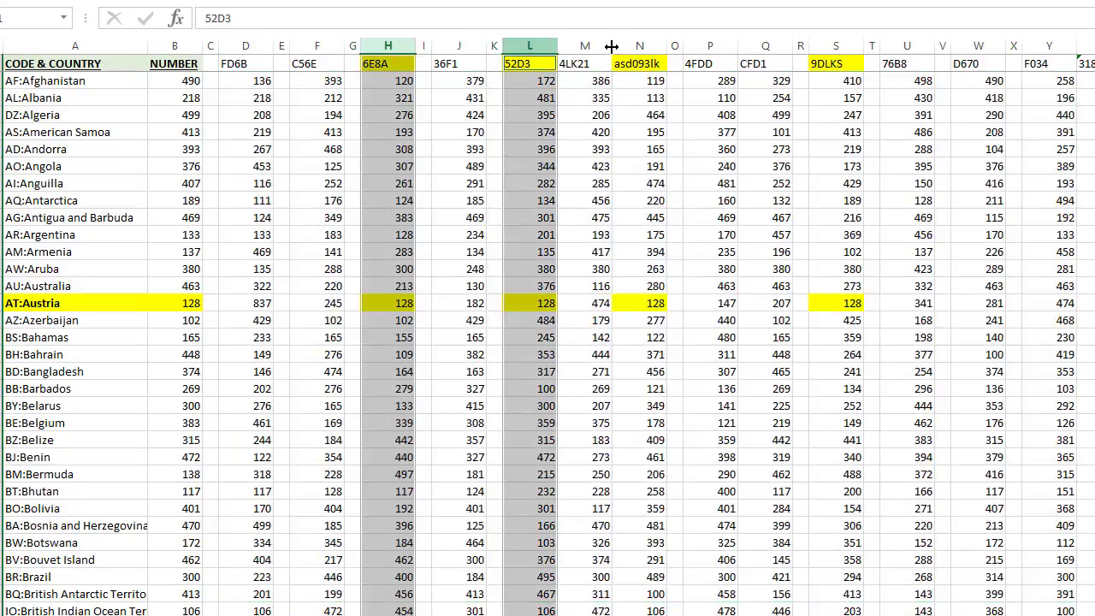
left_click(639, 45, "ctrl")
left_click(830, 45, "ctrl")
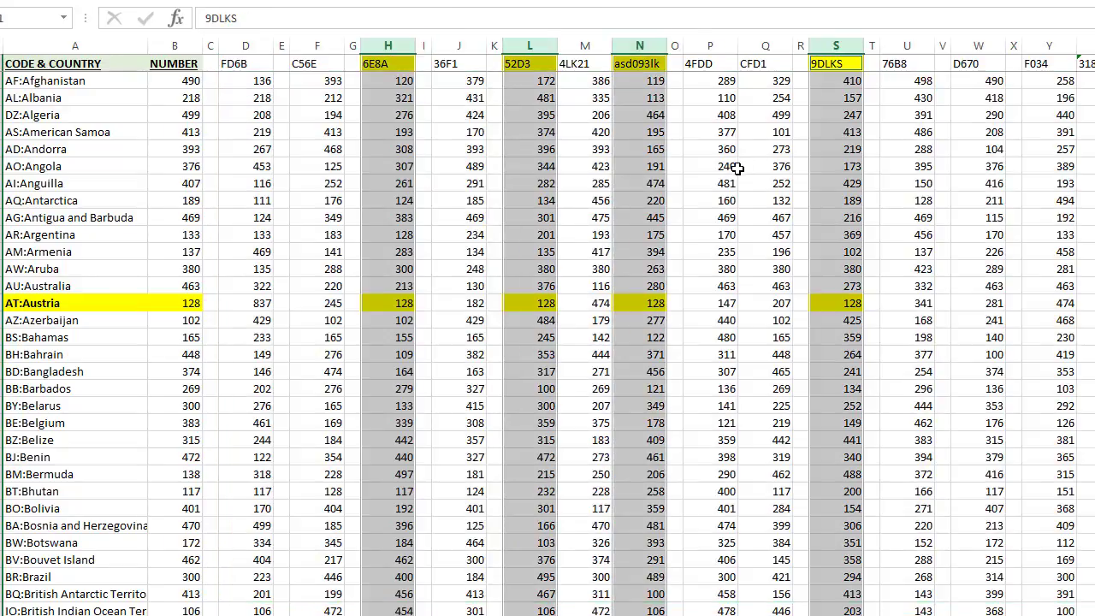
key("ctrl+Page_Up")
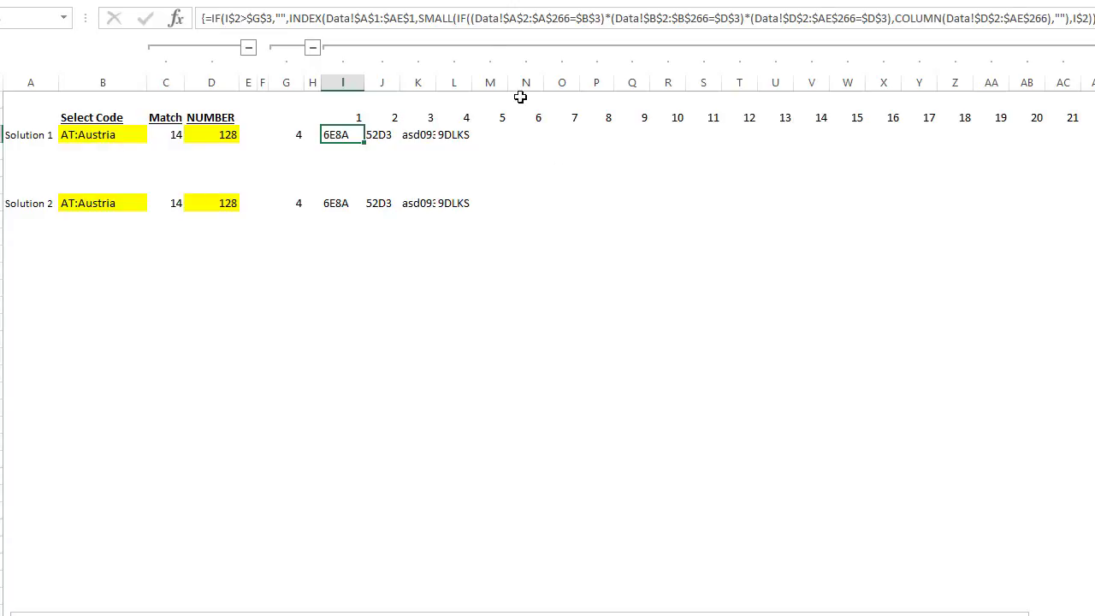
Inspect the array and k arguments of SMALL in I3, and compare the k references in J3 and K3
left_click(460, 24)
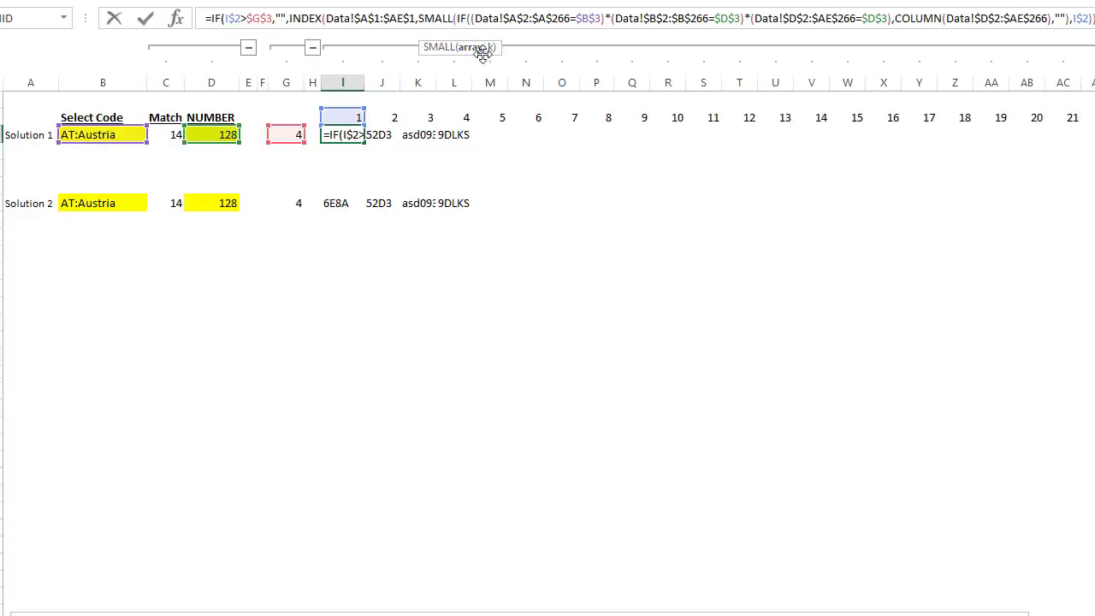
left_click(479, 48)
left_click(491, 47)
key("ctrl+shift+Return")
left_click(383, 137)
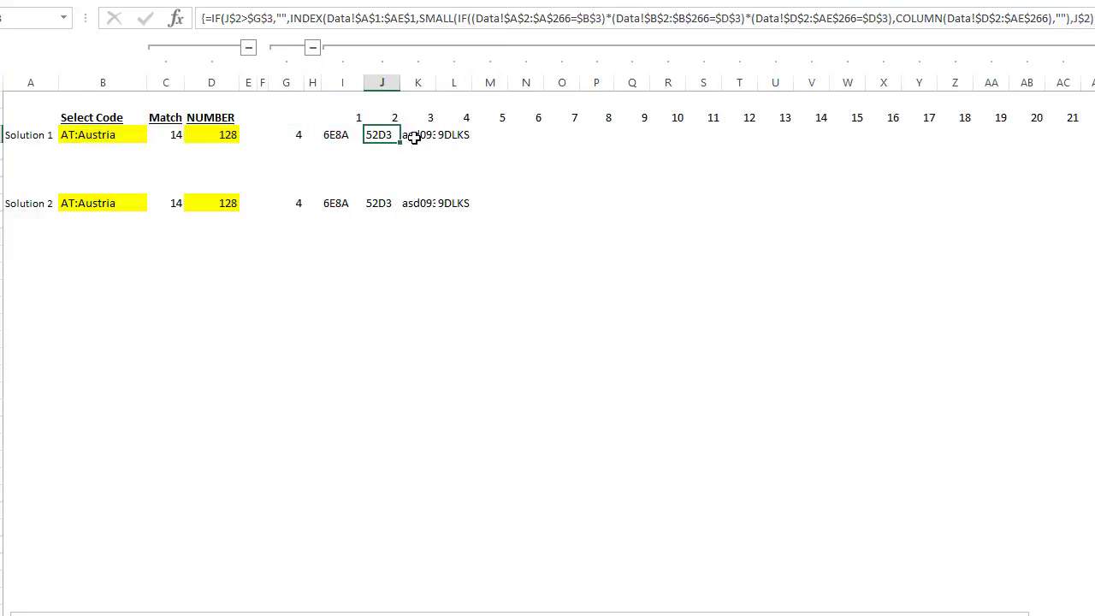
left_click(416, 136)
key("F2")
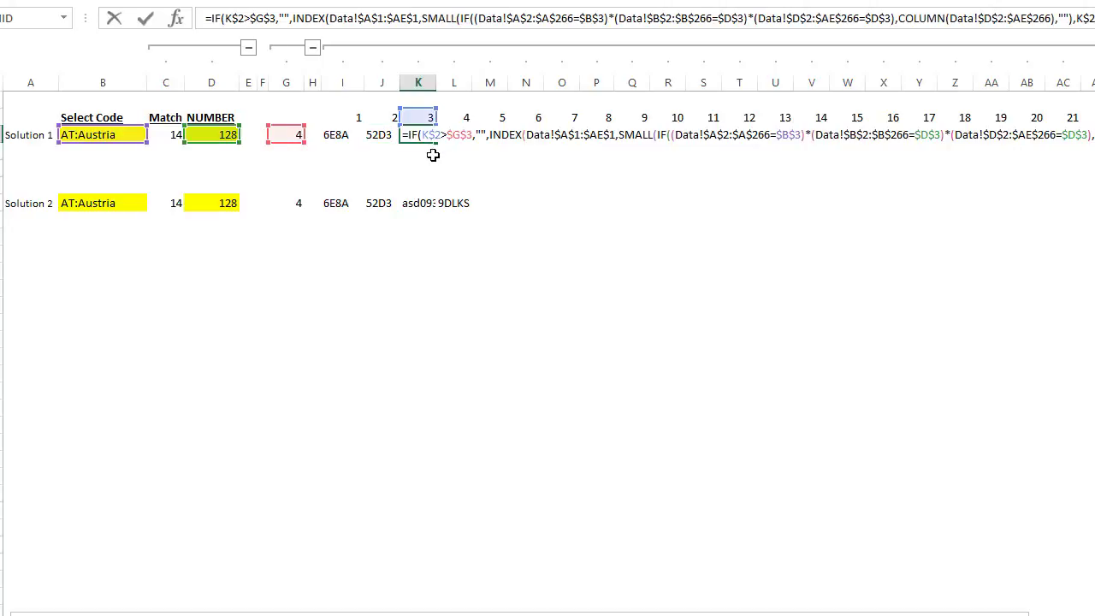
key("ctrl+shift+Return")
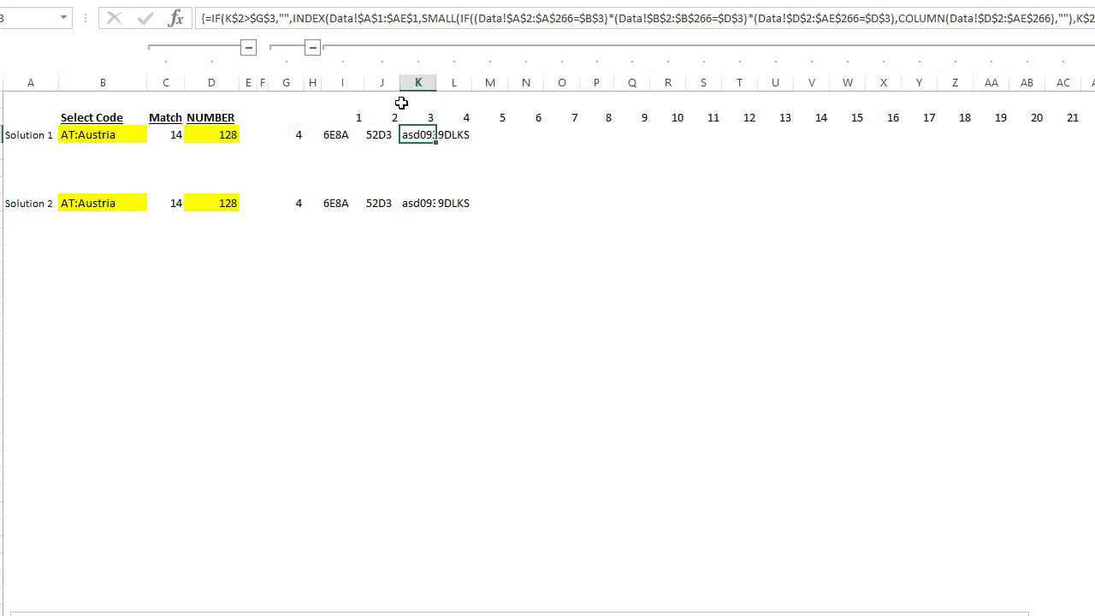
Evaluate the SMALL expression inside K3's INDEX without keeping the result, and inspect the formula's opening IF test
left_click(424, 20)
key("shift+End")
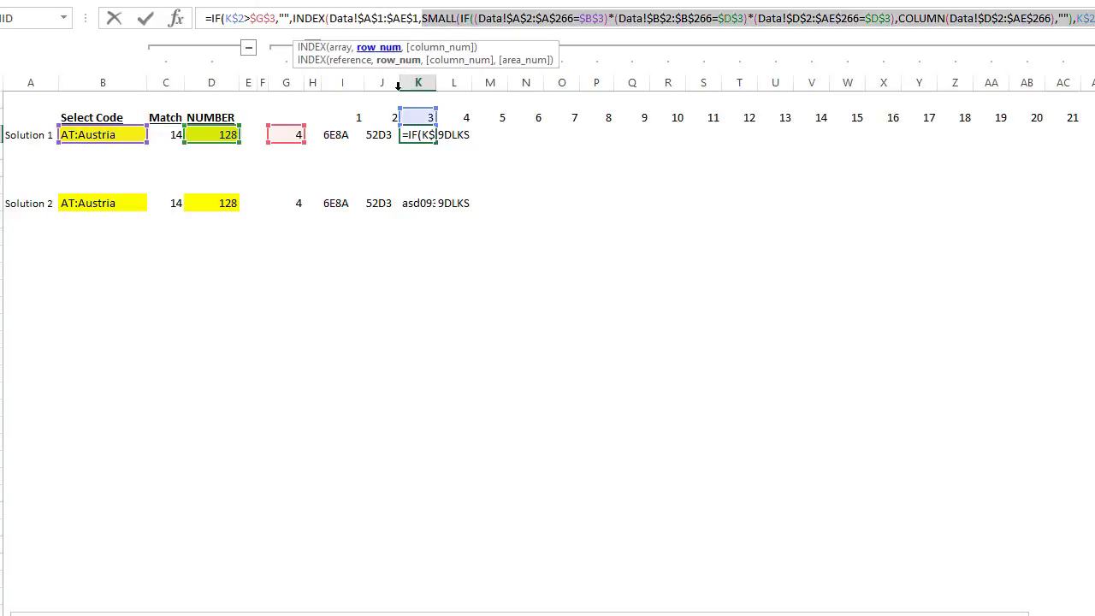
type("14")
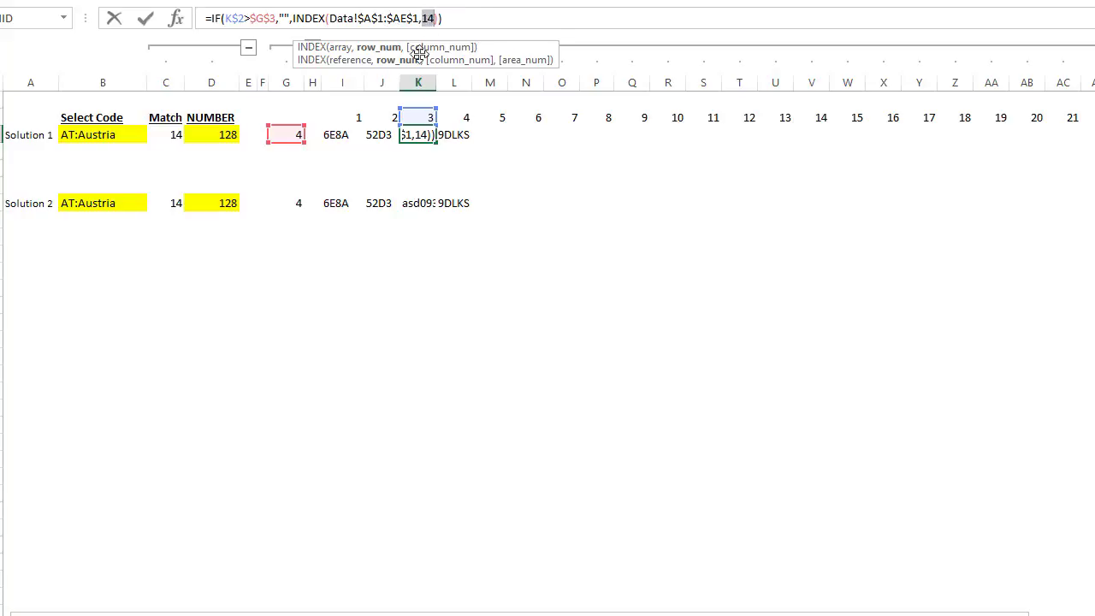
key("Escape")
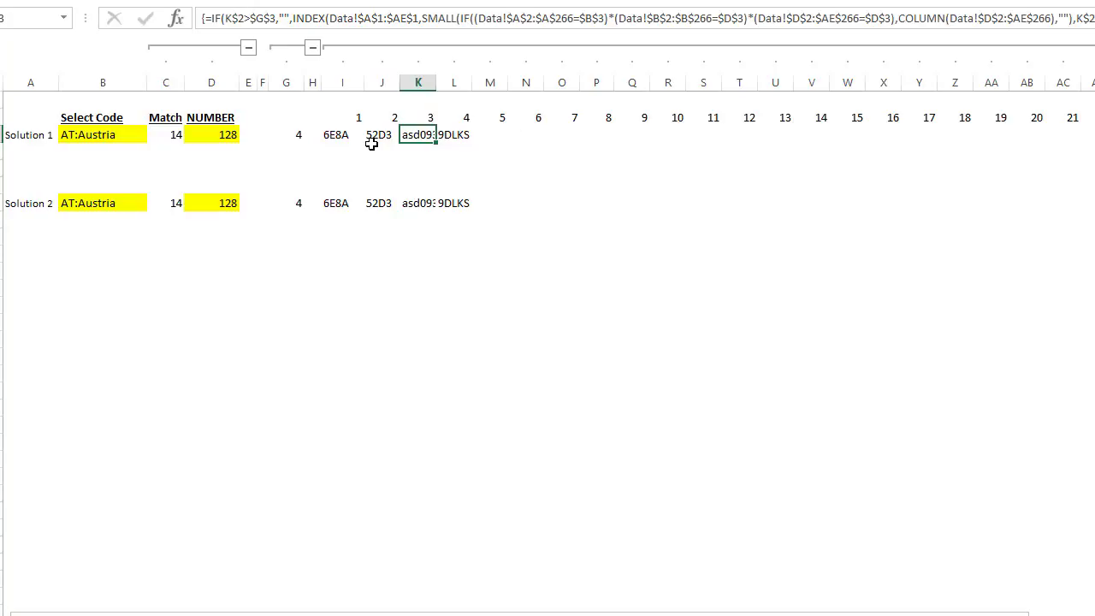
left_click(284, 18)
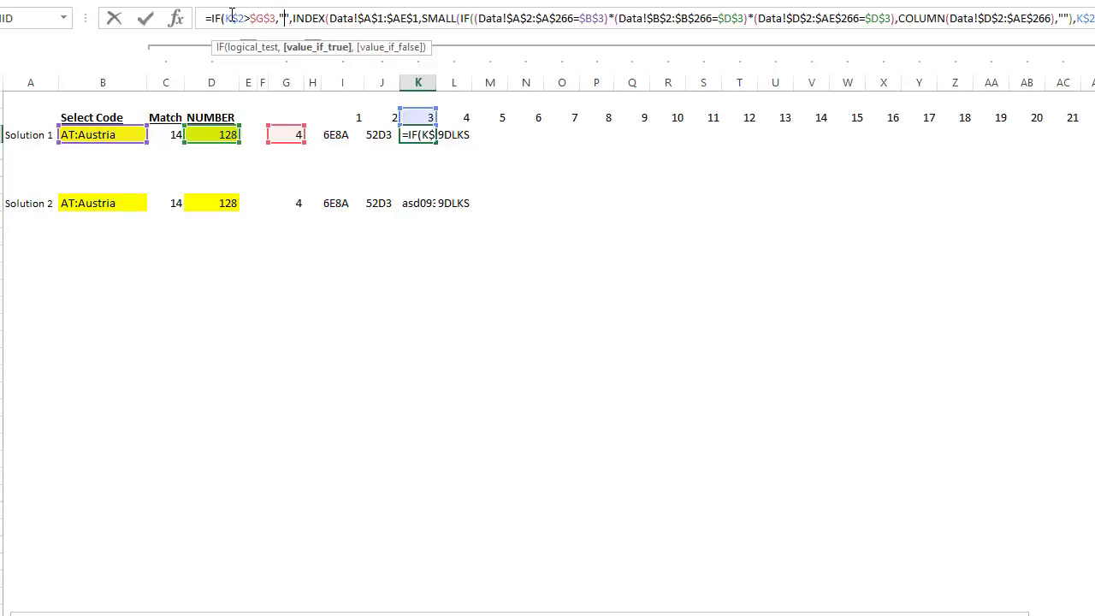
key("ctrl+shift+Return")
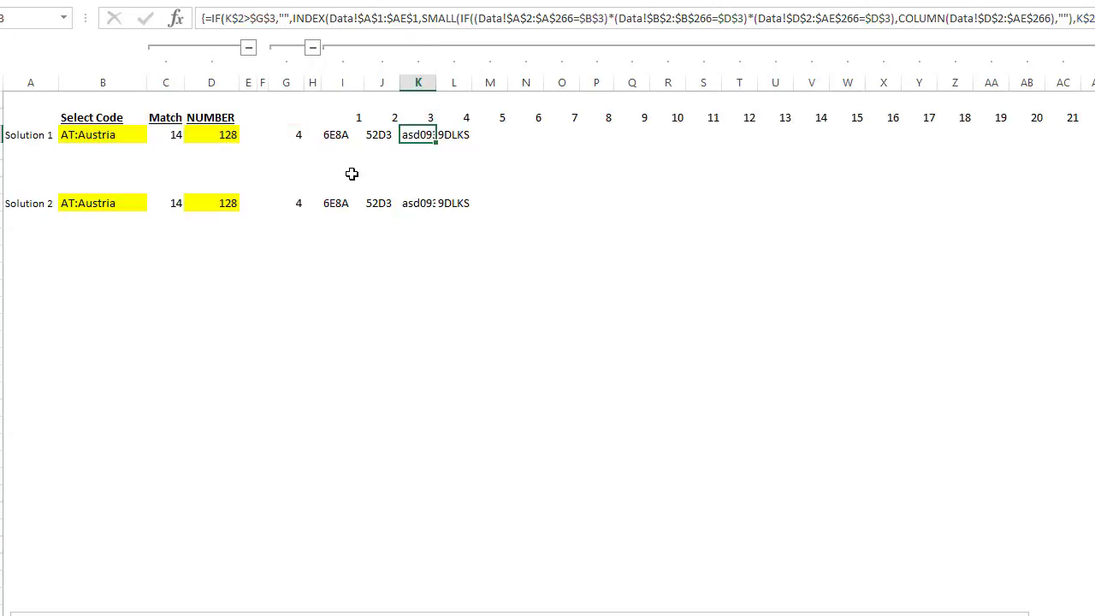
Remove the IF(I$2>$G$3,"", wrapper from I3's array formula, accept the bracket correction, and fill the formula across row 3
key("Left")
key("Left")
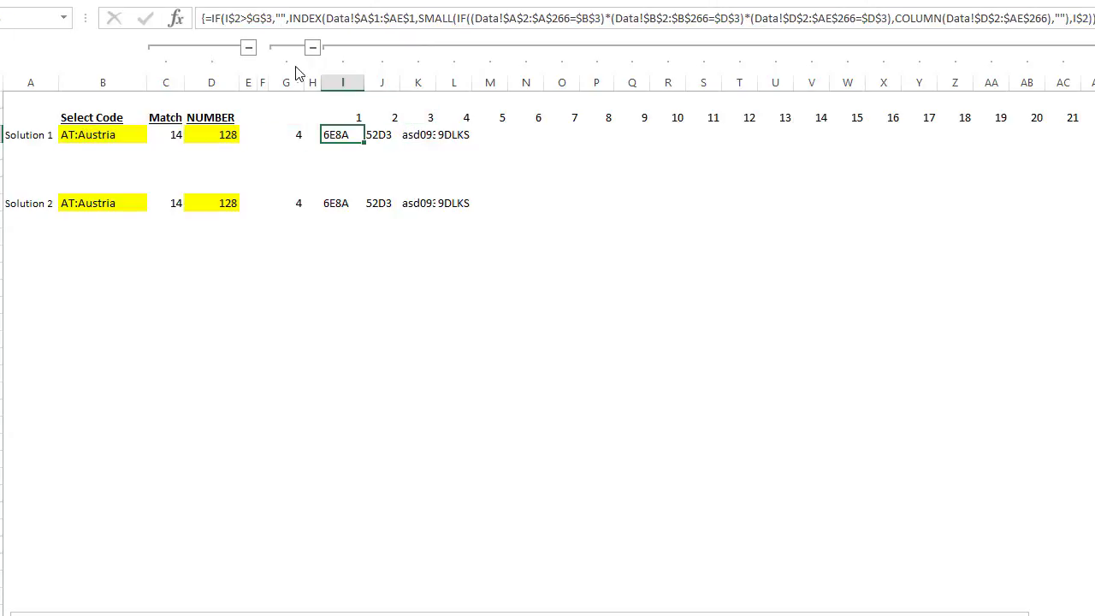
left_click(289, 17)
left_click_drag(289, 18, 210, 18)
key("Delete")
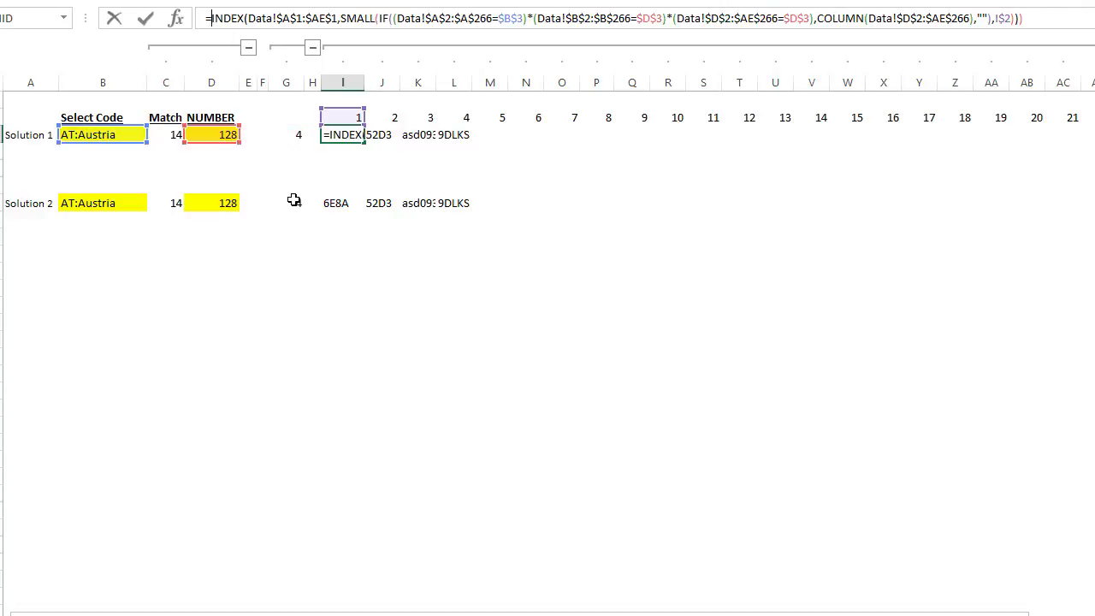
key("ctrl+shift+Return")
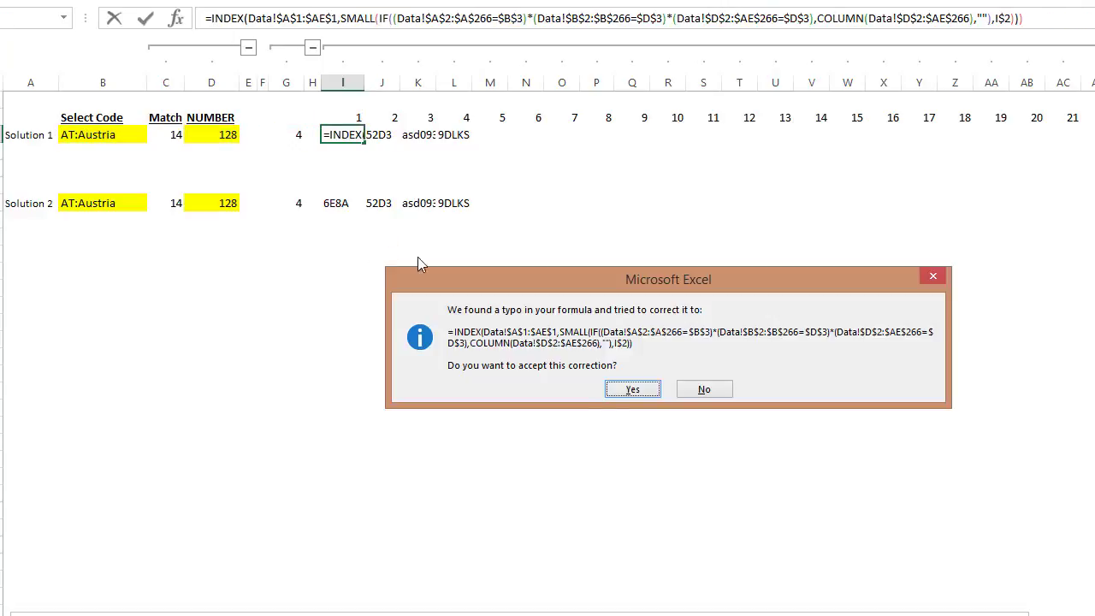
left_click(631, 392)
left_click_drag(366, 144, 1087, 142)
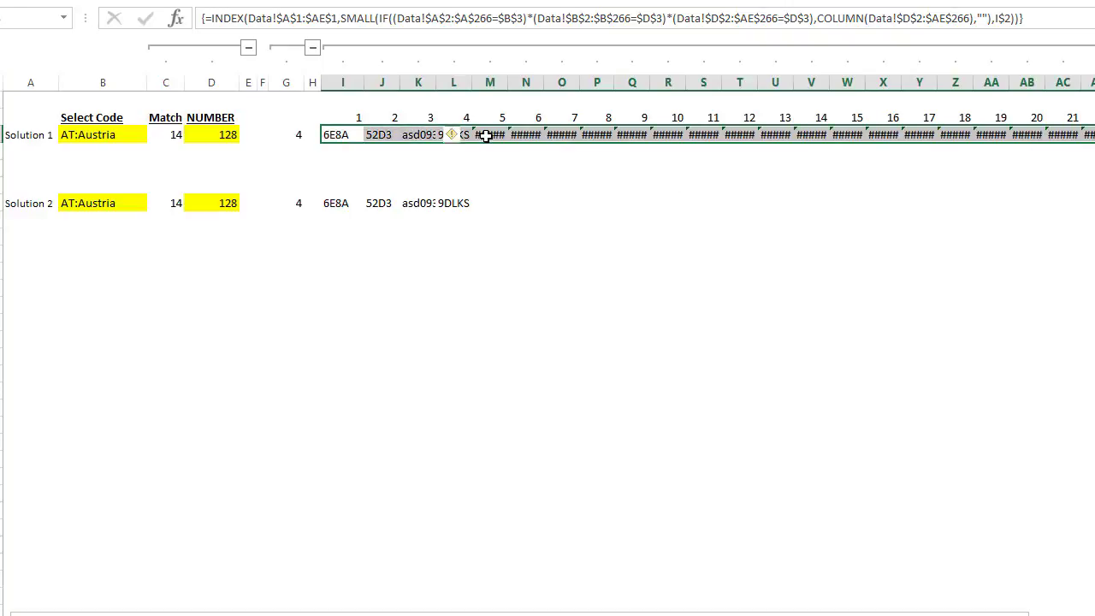
Examine the filled Solution 1 formulas from M3 through V3, and compare M3 with L3
left_click(485, 135)
key("Right")
key("Right")
key("Right")
key("Right")
key("Right")
key("Right")
key("Right")
key("Right")
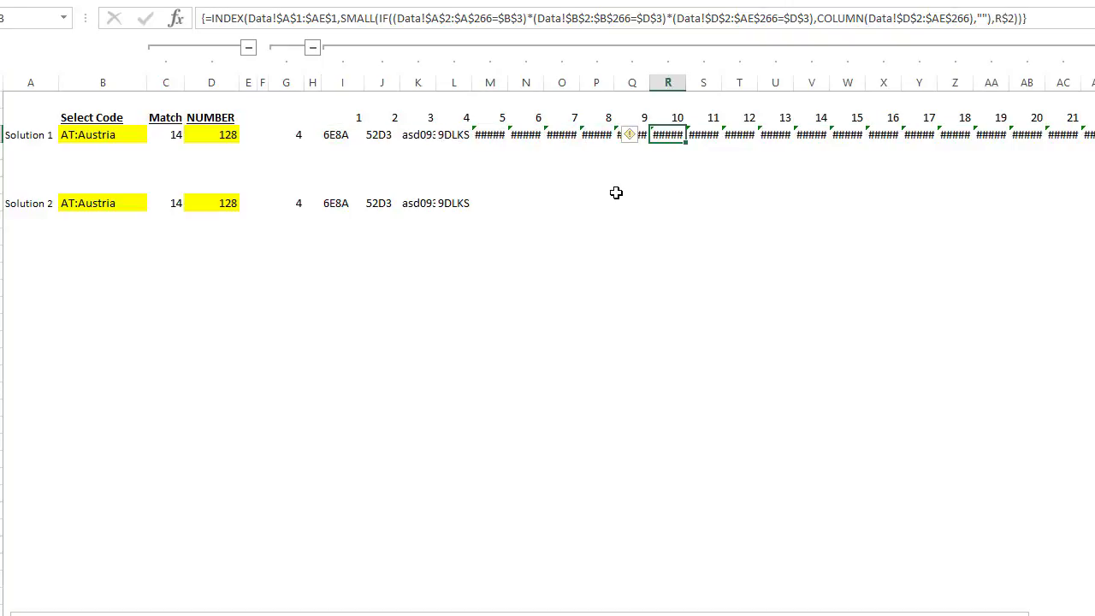
key("Right")
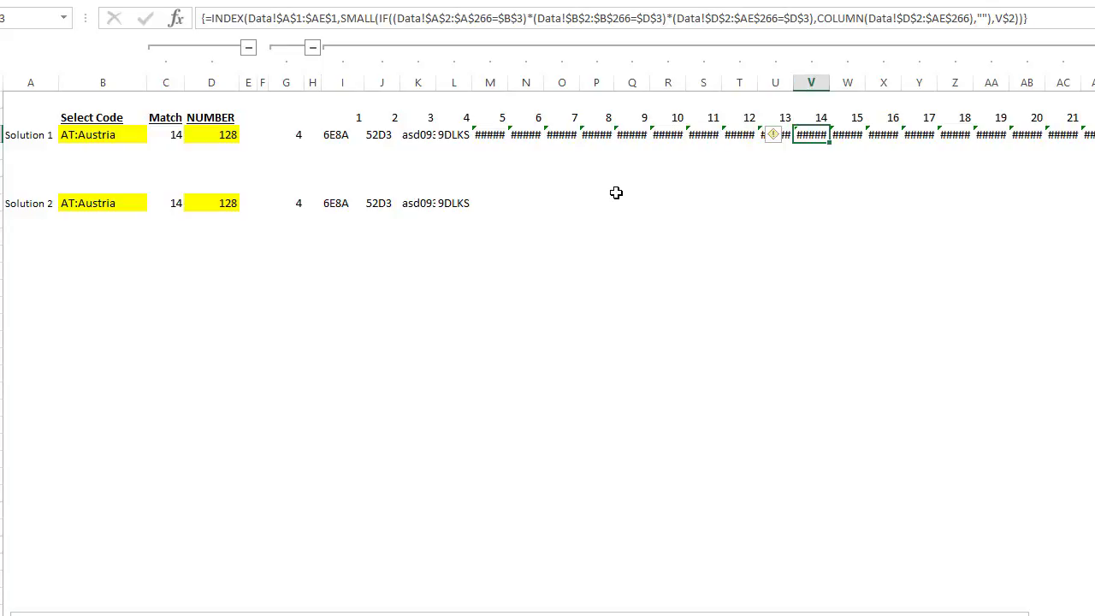
left_click(498, 136)
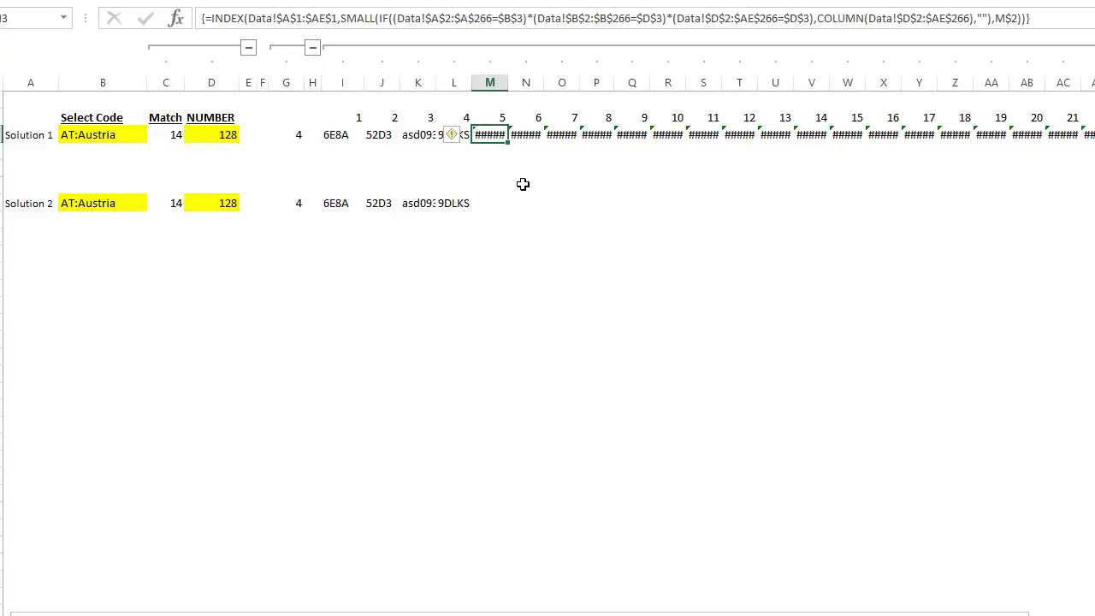
key("Left")
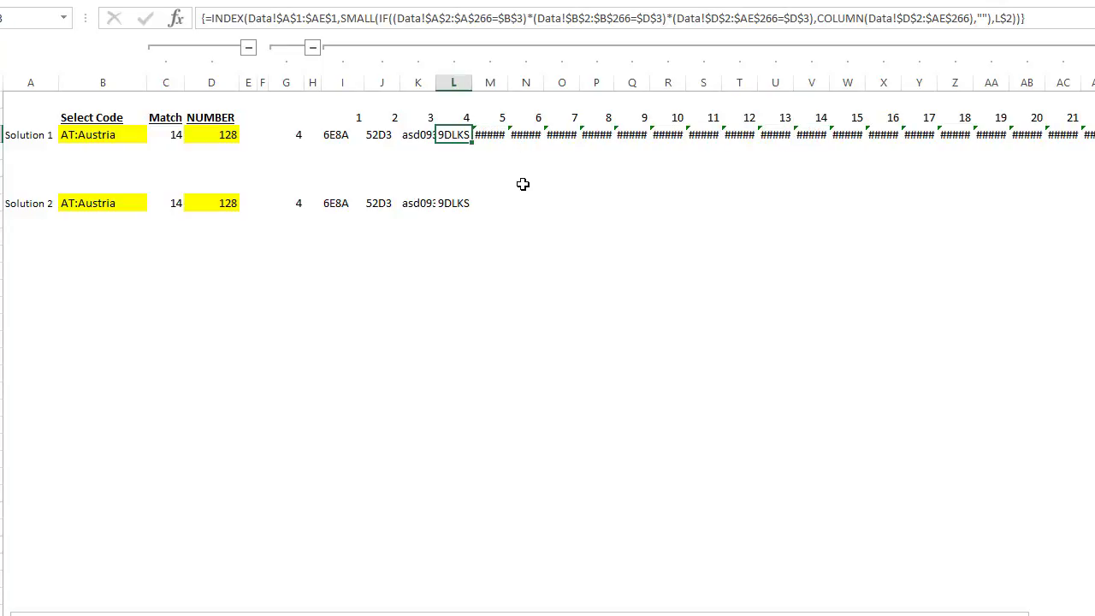
Inspect the COUNT formula in G3 and the NUMBER and Select Code cells of Solution 1, then open the Data sheet
left_click(286, 135)
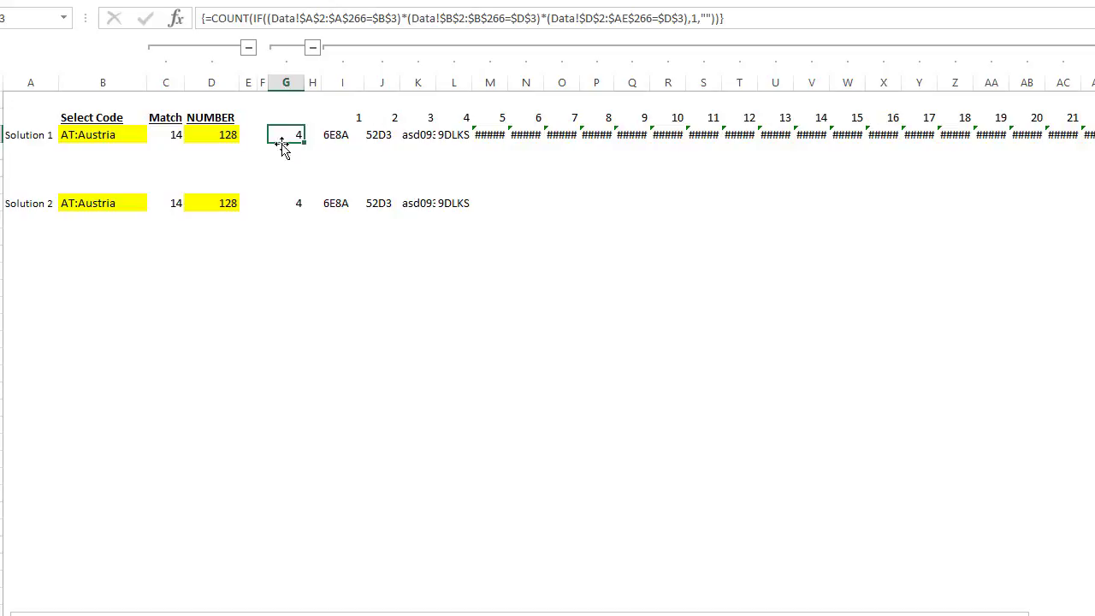
left_click(219, 135)
left_click(82, 136)
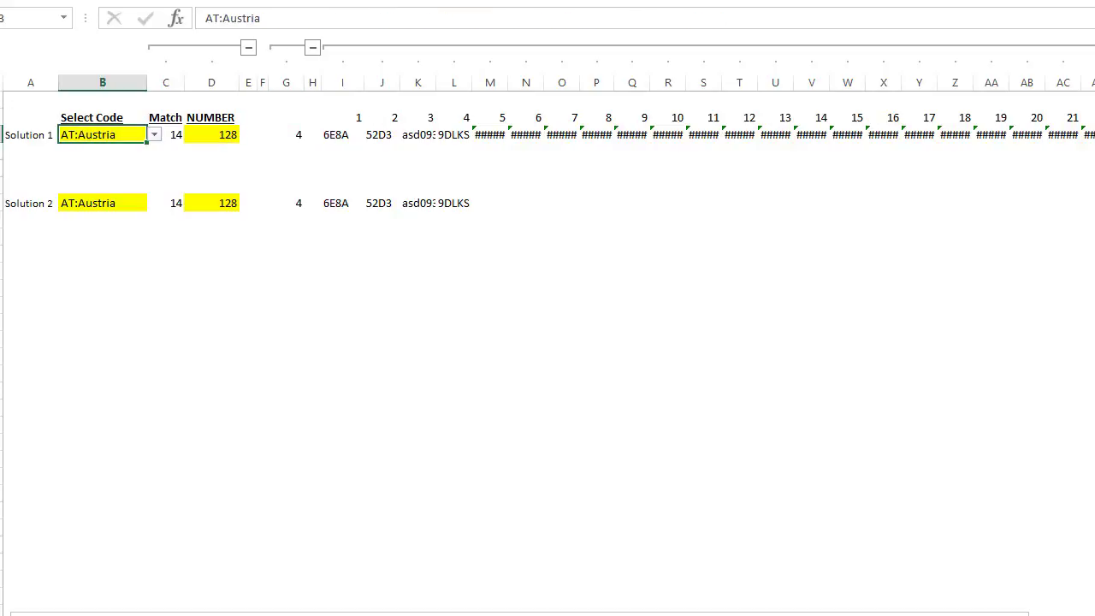
left_click(240, 615)
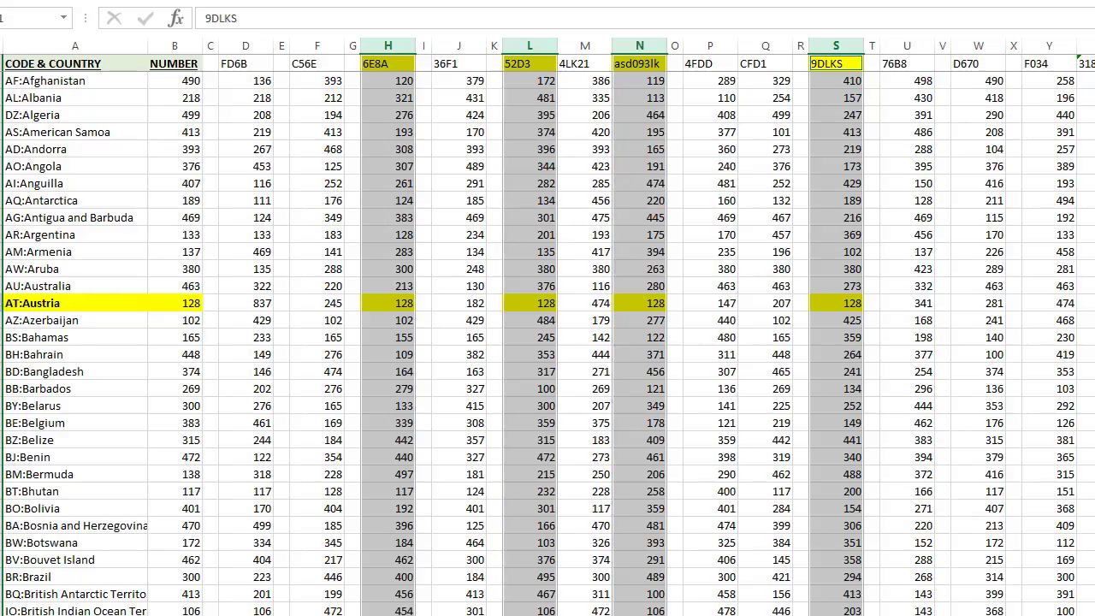
Examine the AT:Austria row on the Data sheet and the highlighted column headers 6E8A, 52D3, asd093lk and 9DLKS
left_click(1, 304)
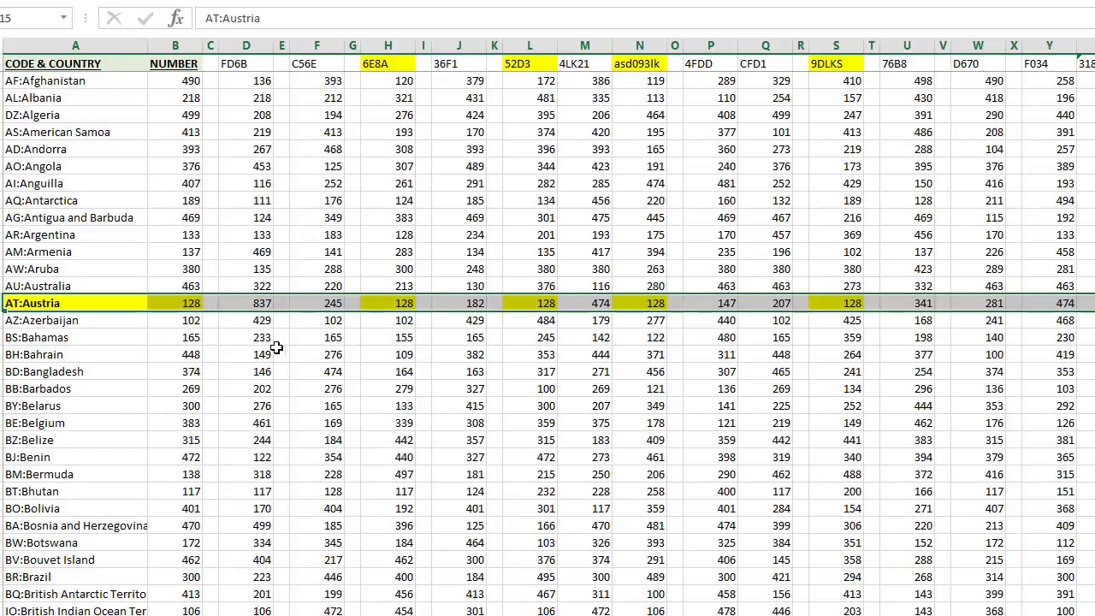
left_click(413, 62)
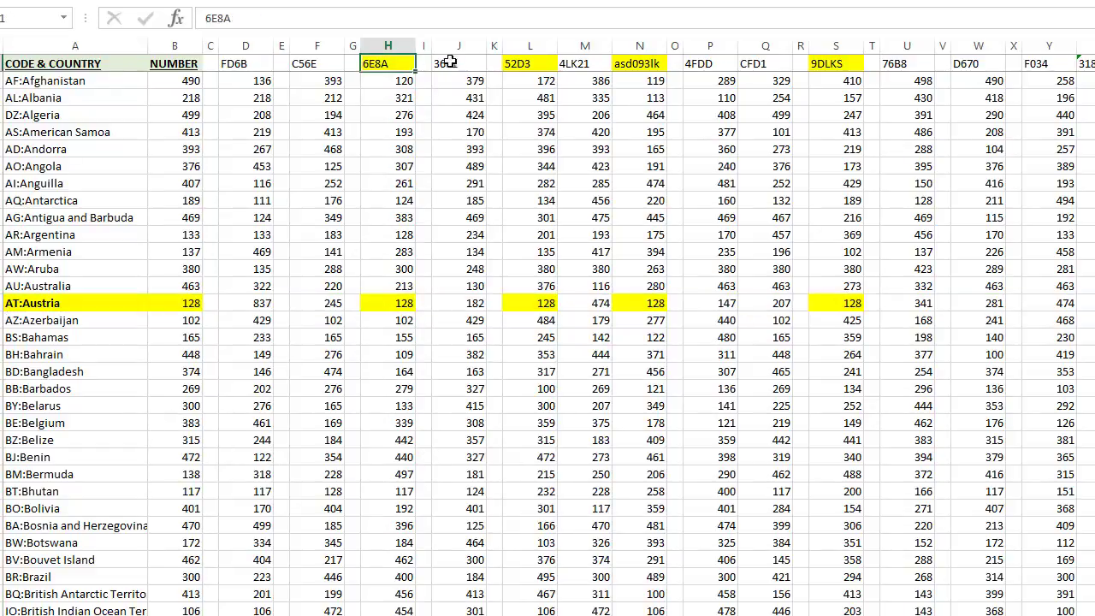
left_click(514, 63)
left_click(639, 62)
left_click(830, 62)
key("Left")
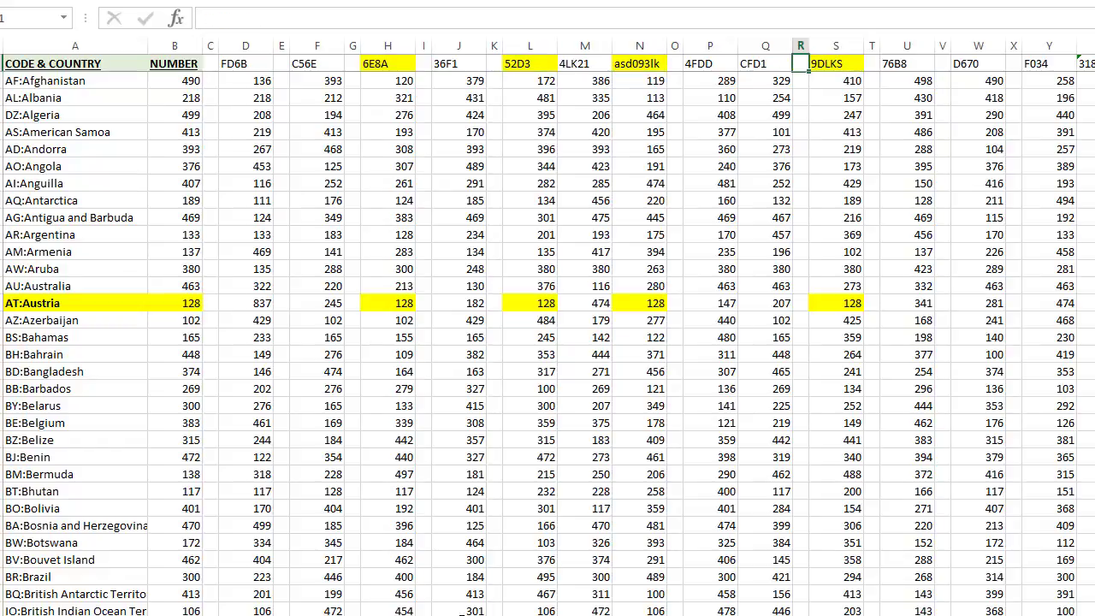
Return to the solutions sheet, undo the fill and the removal of the IF wrapper in row 3, and re-enter I3 as an array formula
key("ctrl+Page_Up")
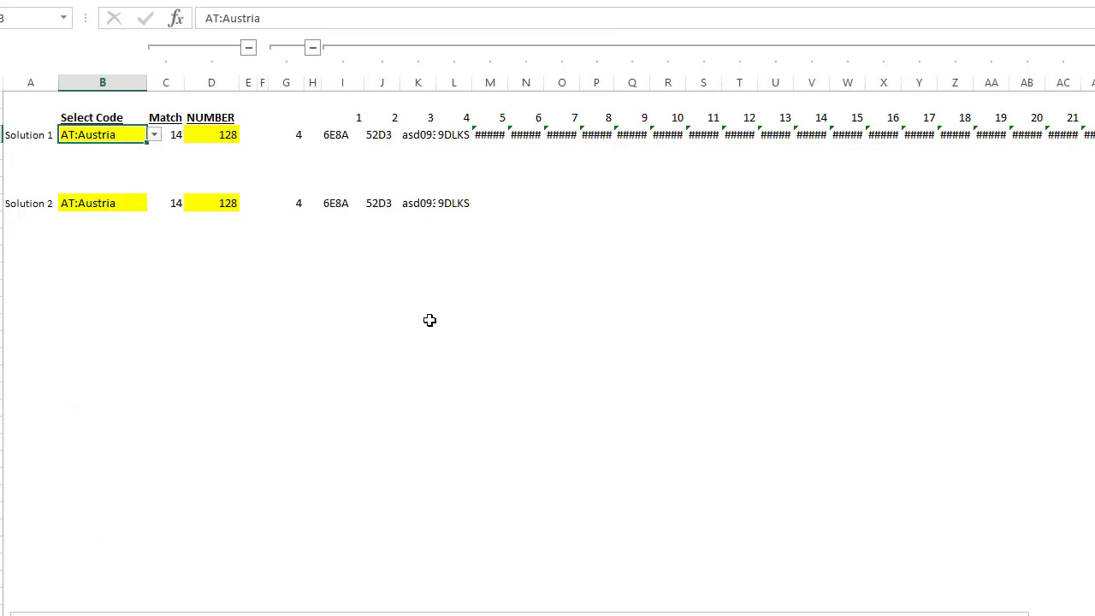
left_click(351, 137)
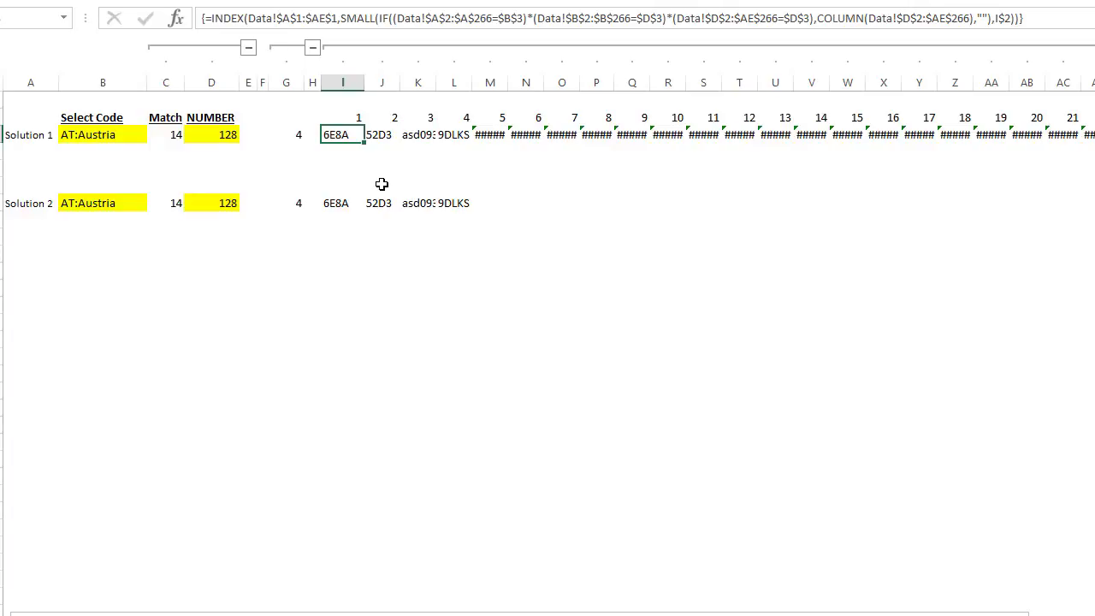
key("ctrl+z")
key("ctrl+z")
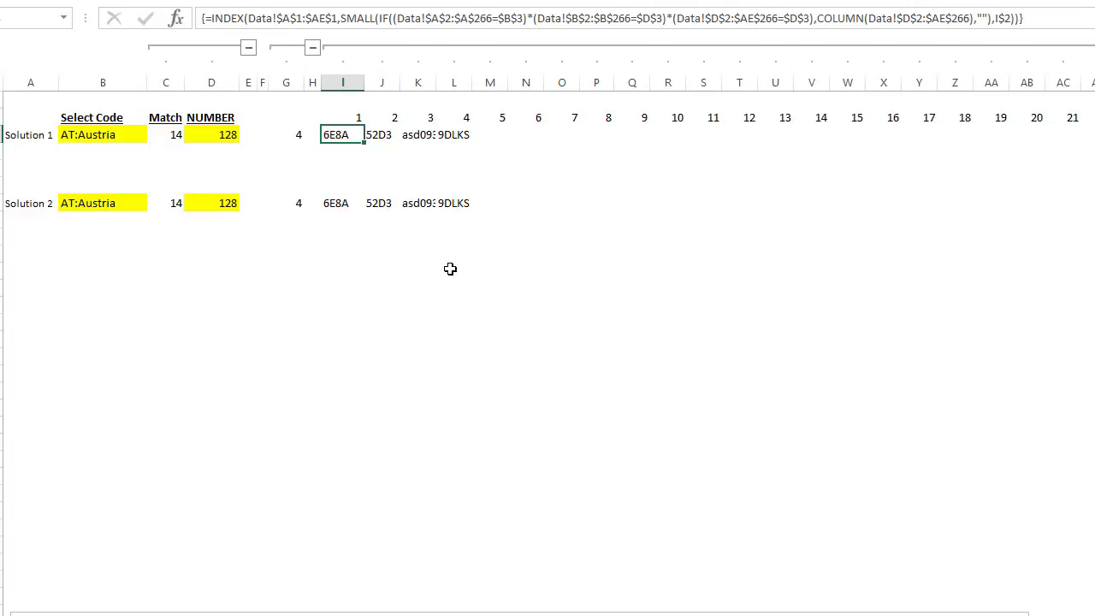
key("ctrl+z")
left_click(266, 17)
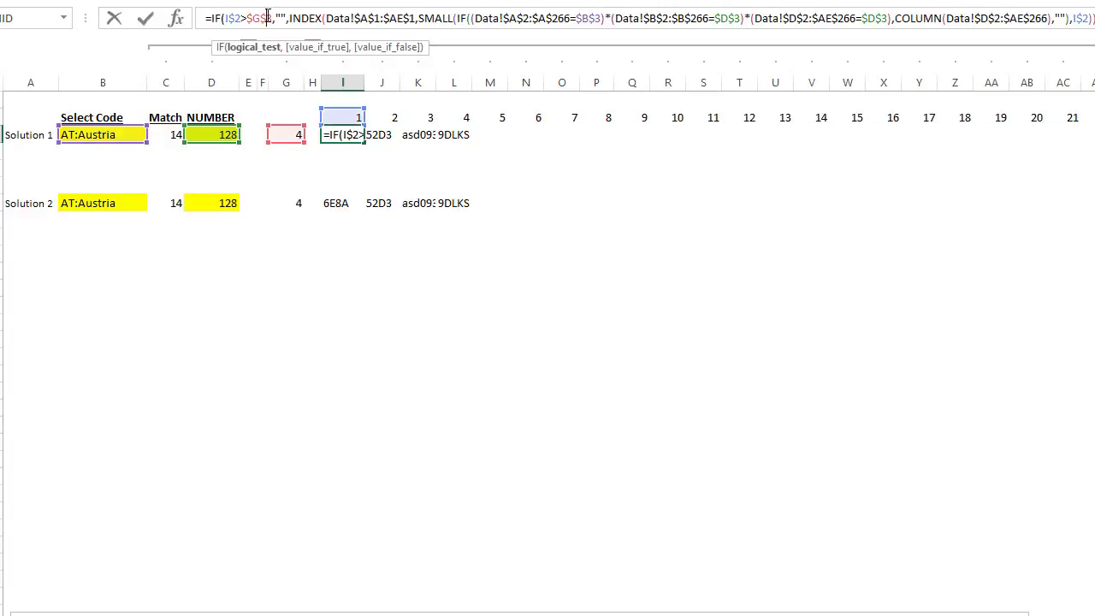
key("ctrl+shift+Return")
Inspect the L$2>$G$3 test and the blank value-if-true argument in L3's formula without changing it
left_click(454, 135)
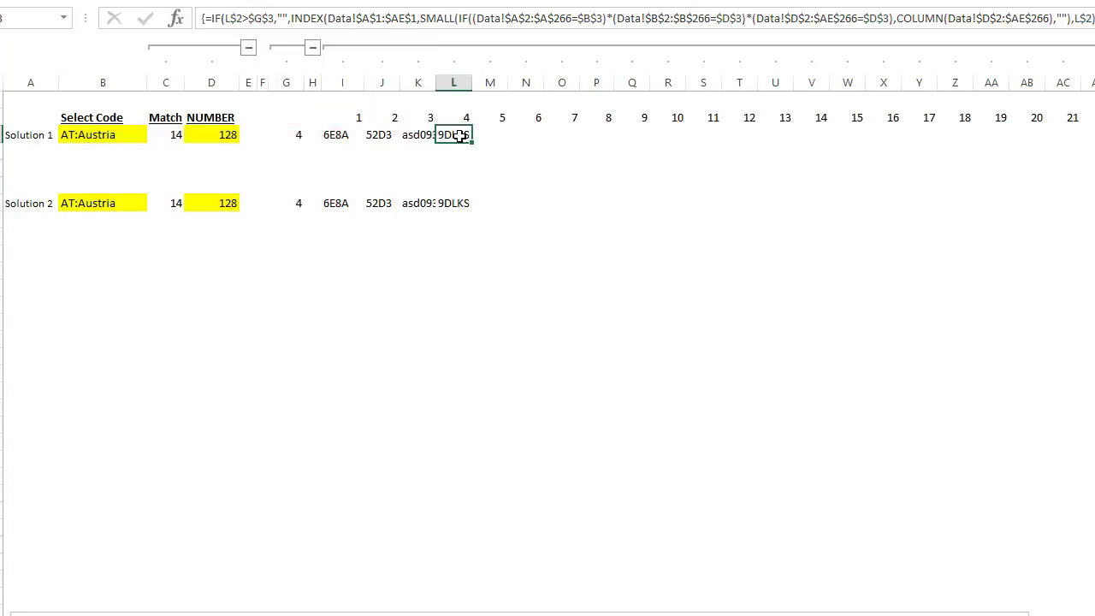
left_click(262, 17)
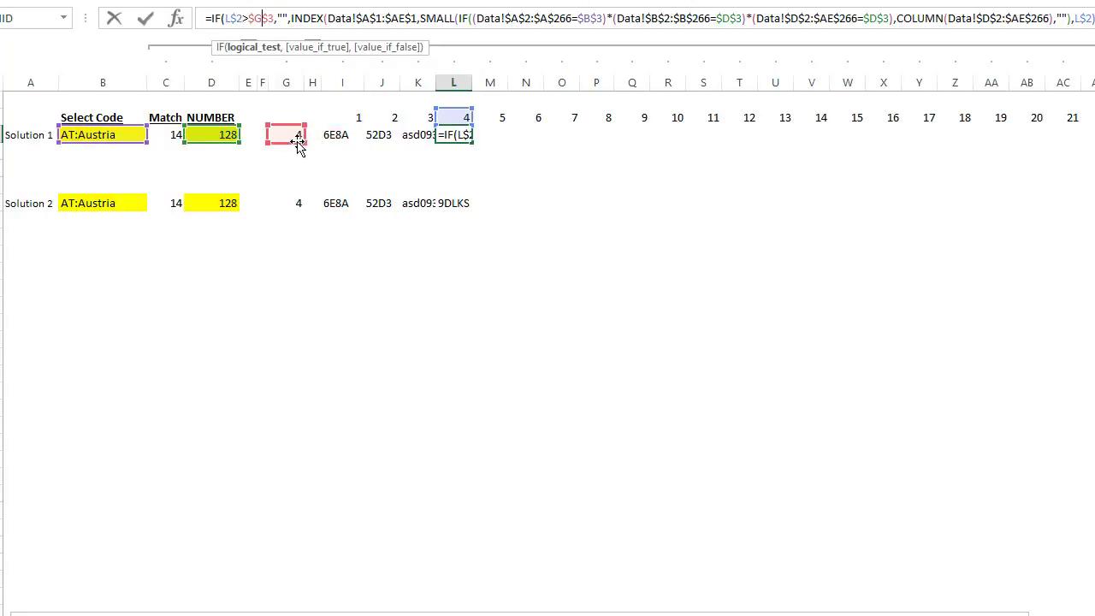
left_click(285, 19)
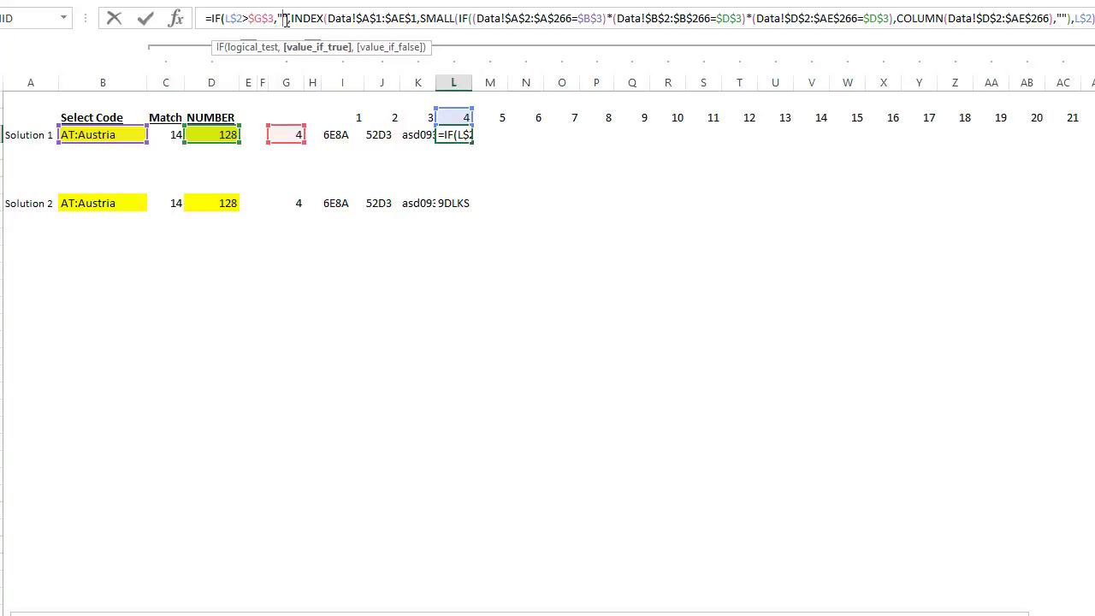
key("Escape")
Inspect M3's IF test, its blank argument and its INDEX part, keeping it as an array formula
left_click(491, 135)
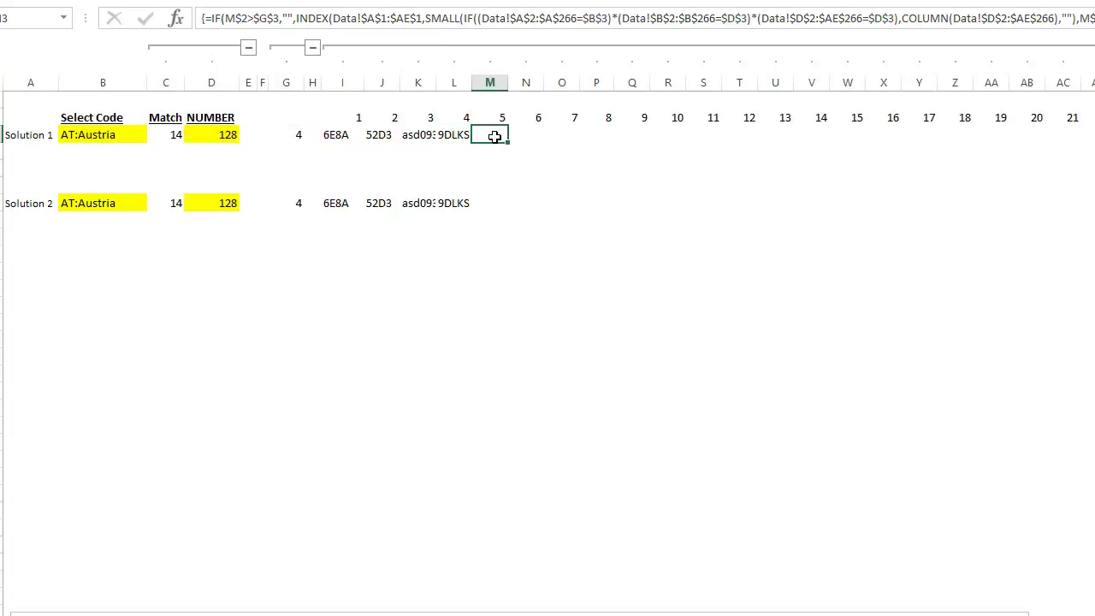
left_click(267, 18)
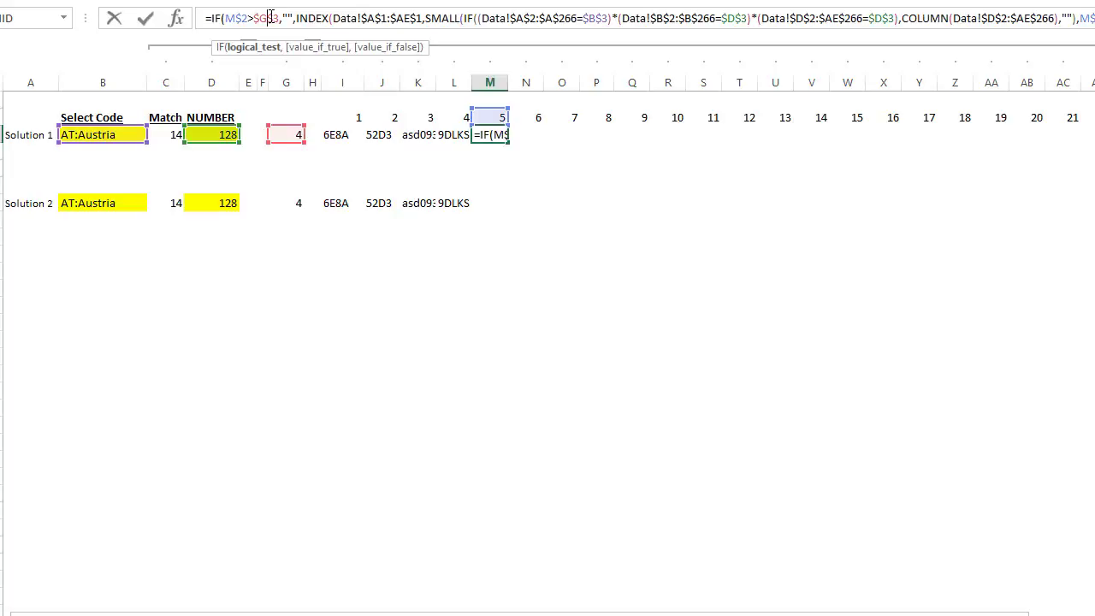
left_click(292, 18)
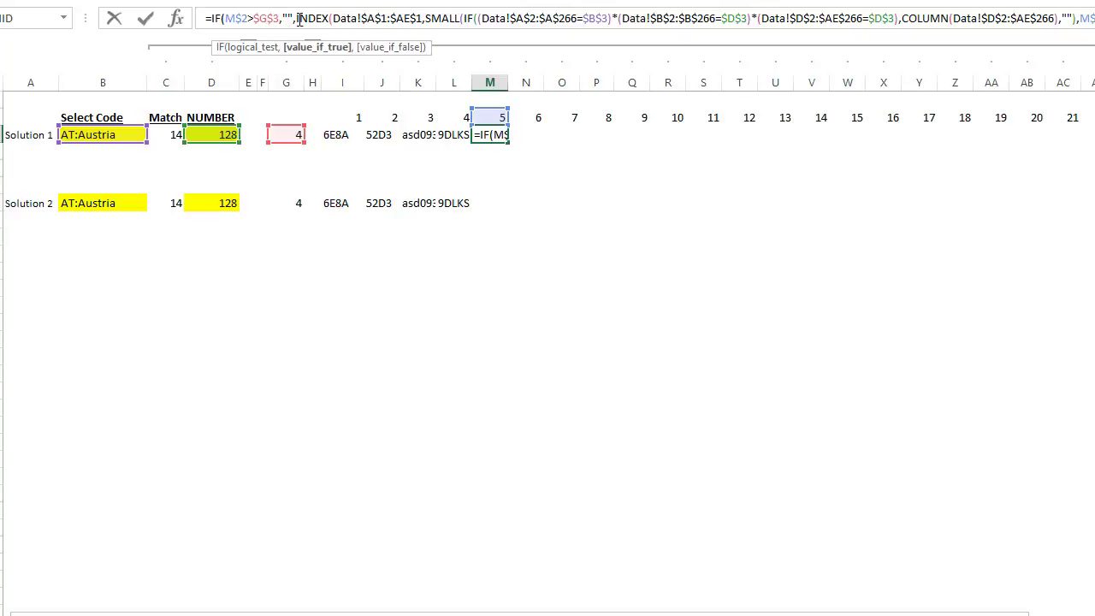
left_click_drag(297, 18, 1085, 18)
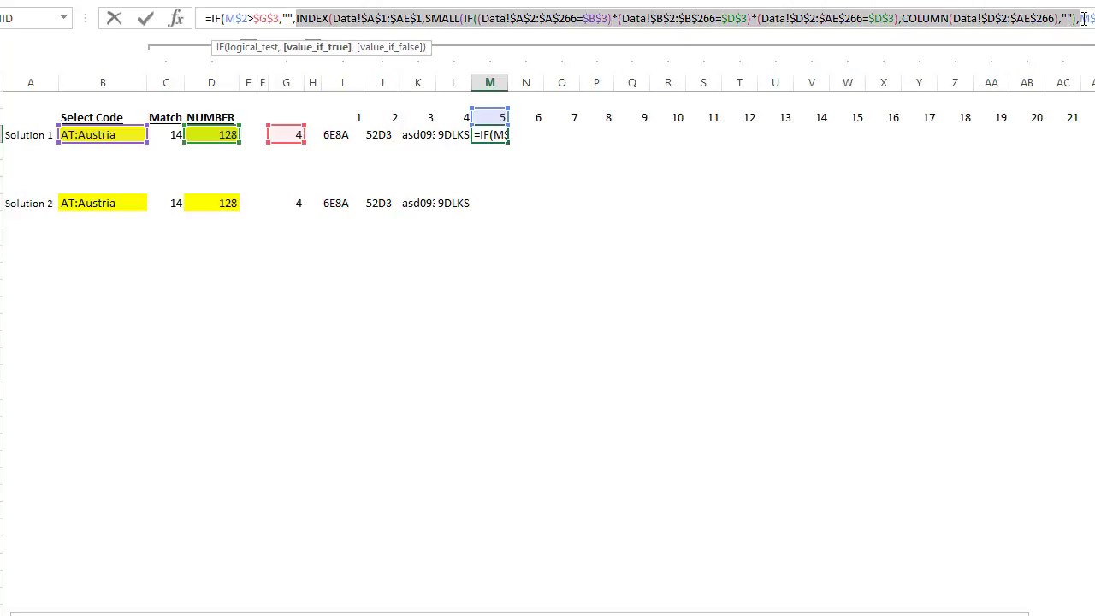
key("ctrl+shift+Return")
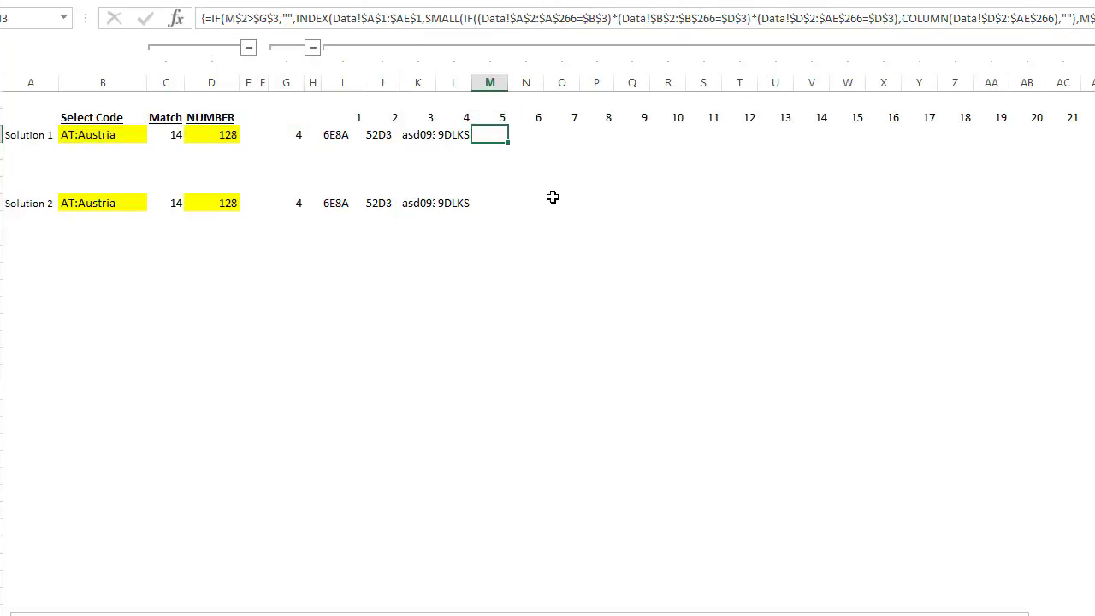
Review the Solution 1 formulas from I3 through U3, and recheck the blank value-if-true argument in M3
key("Left")
key("Left")
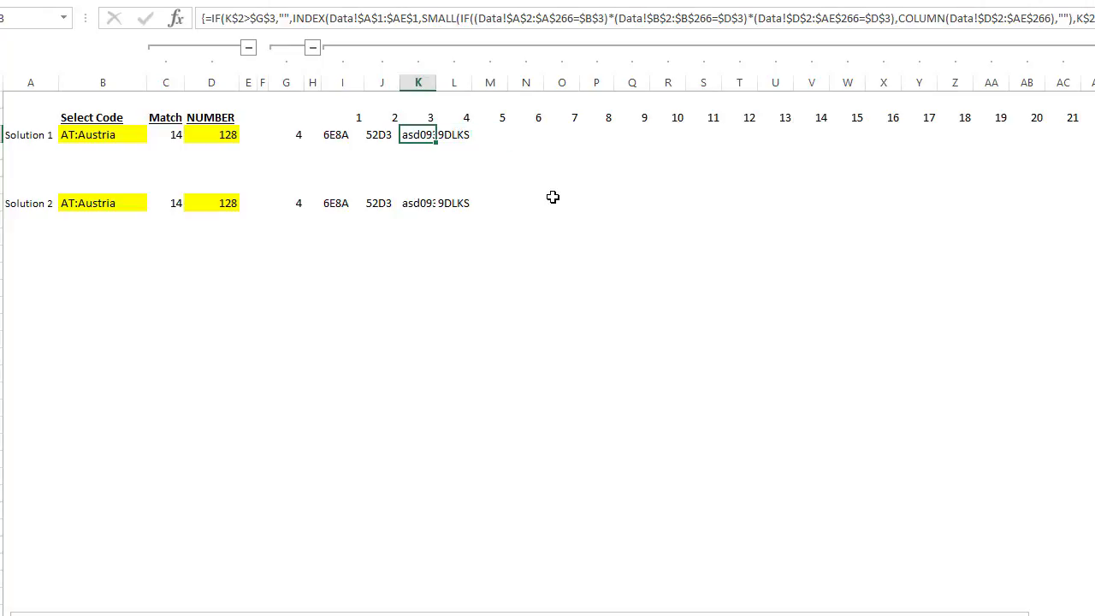
key("Left")
key("Left")
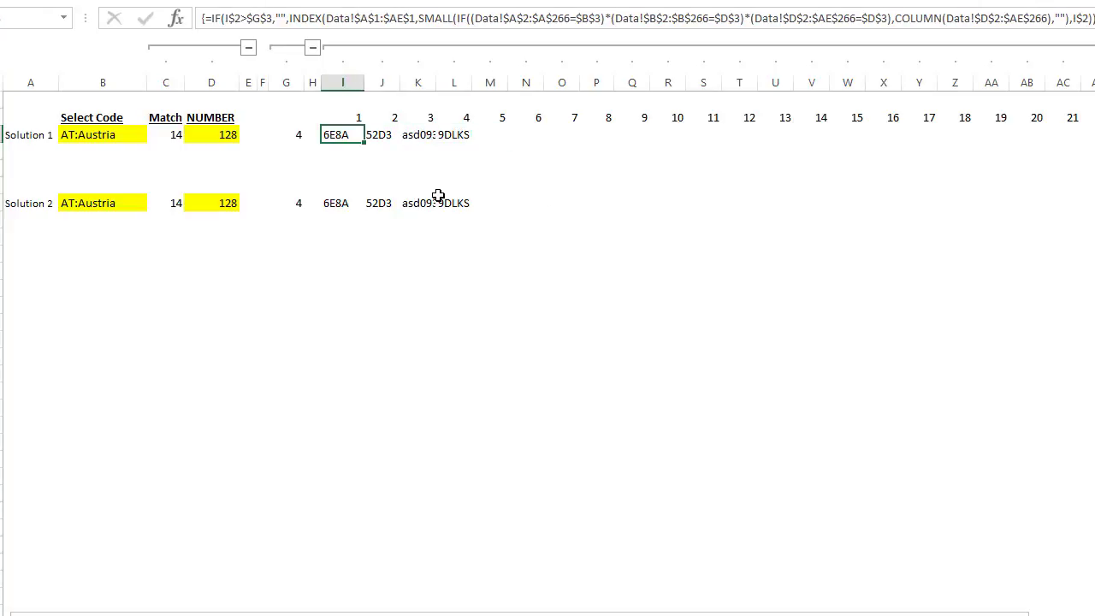
key("Right")
key("Right")
key("Right")
key("Right")
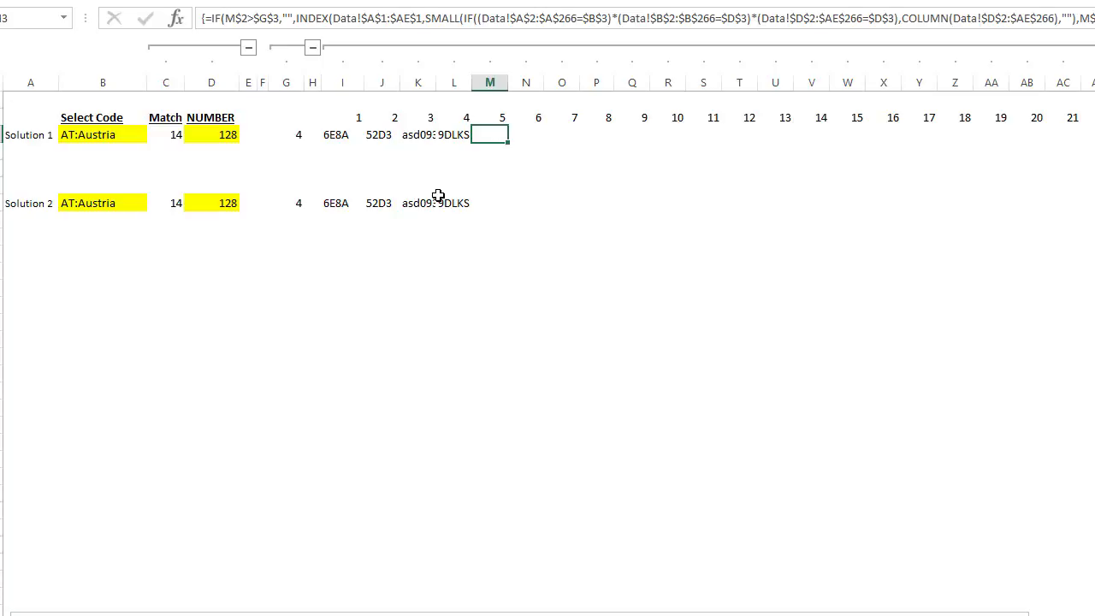
key("Right")
key("Right")
key("Right")
key("Right")
key("Right")
key("Right")
key("Right")
key("Right")
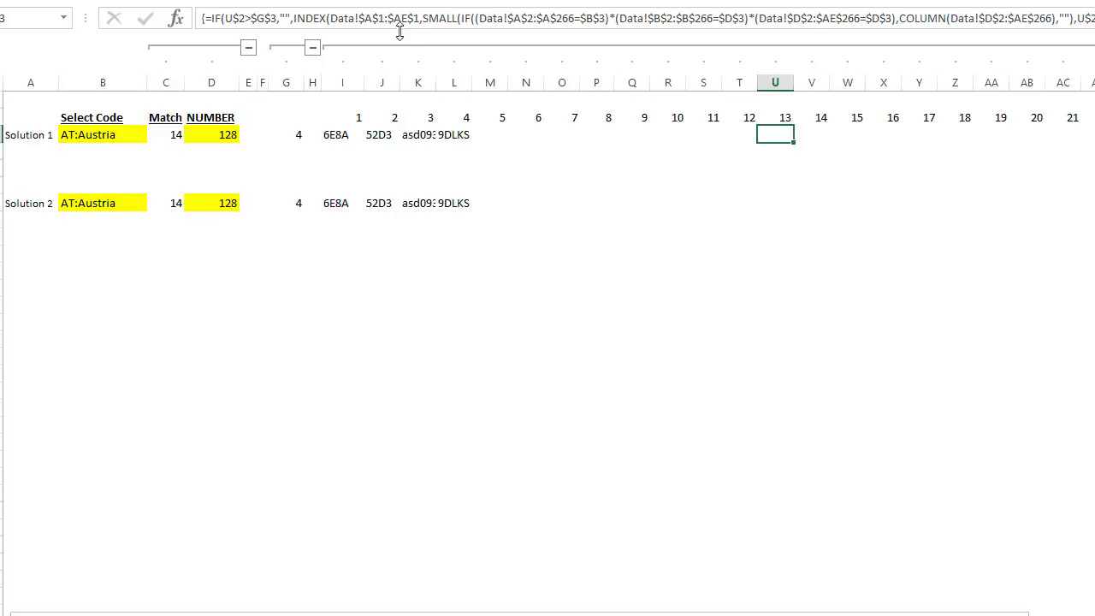
key("Left")
key("Left")
key("Left")
key("Left")
key("Left")
key("Left")
key("Left")
key("Left")
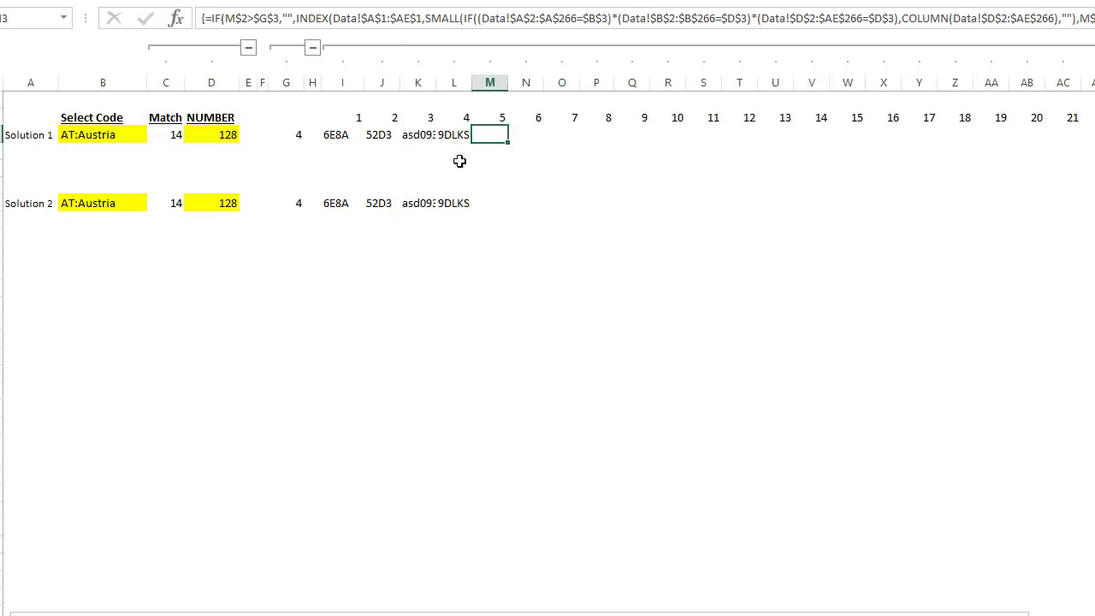
left_click(282, 17)
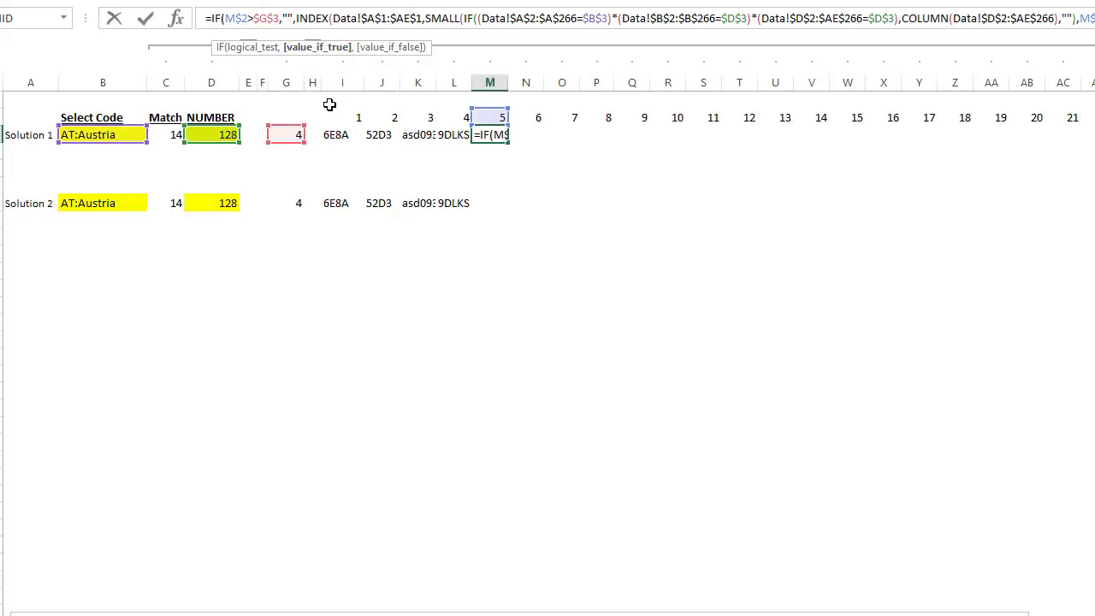
key("ctrl+shift+Return")
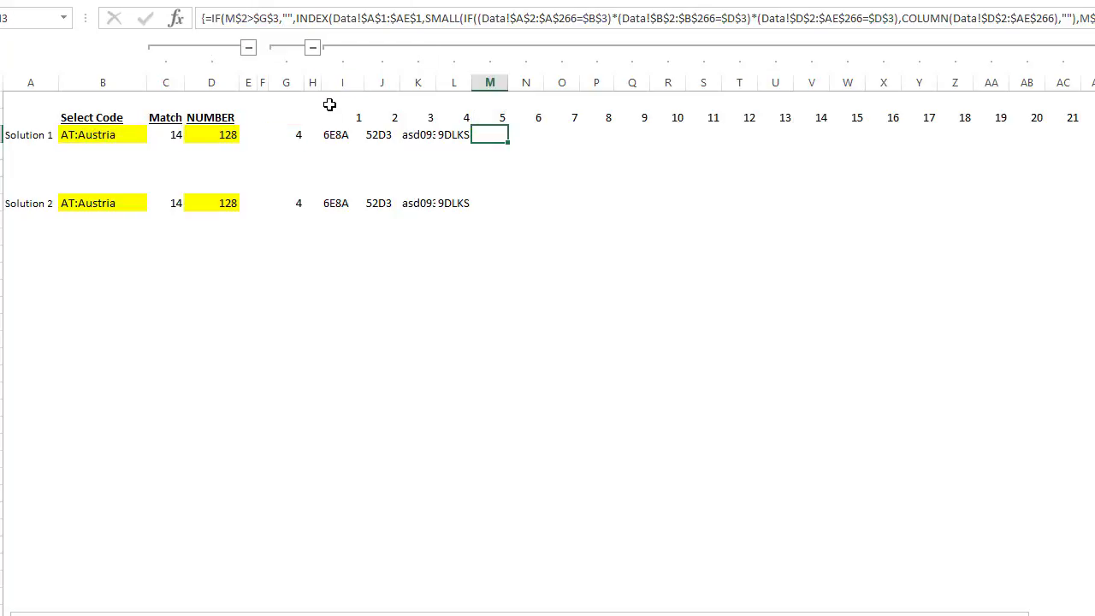
Examine the SMALL, INDEX and IF lines in the annotated Solution 1 explanation box
scroll(404, 232, "down", 3)
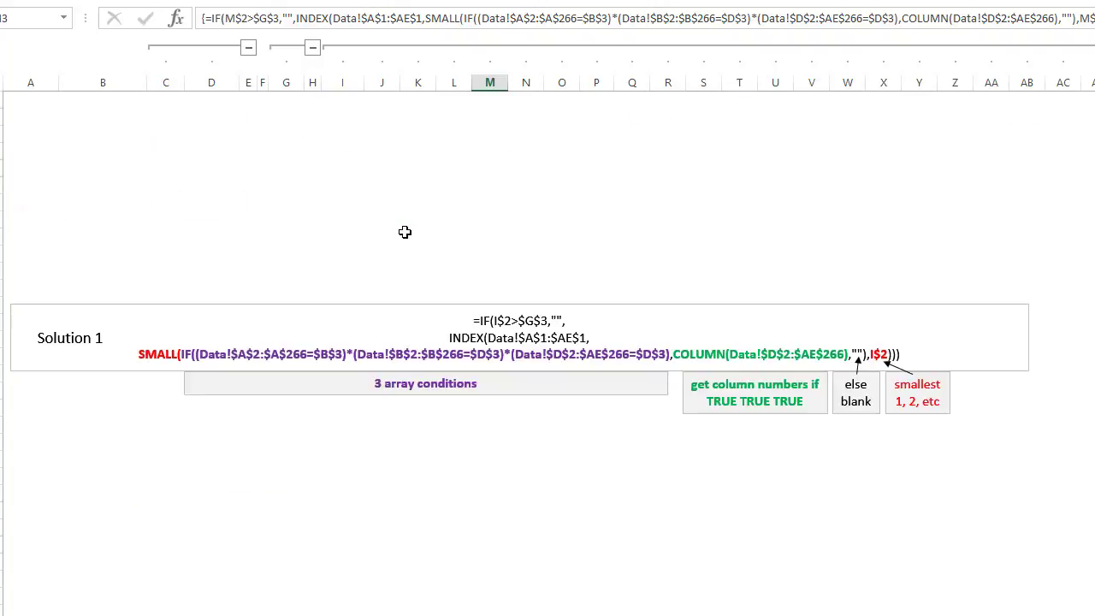
scroll(405, 231, "down", 6)
scroll(406, 231, "up", 6)
left_click_drag(137, 351, 927, 360)
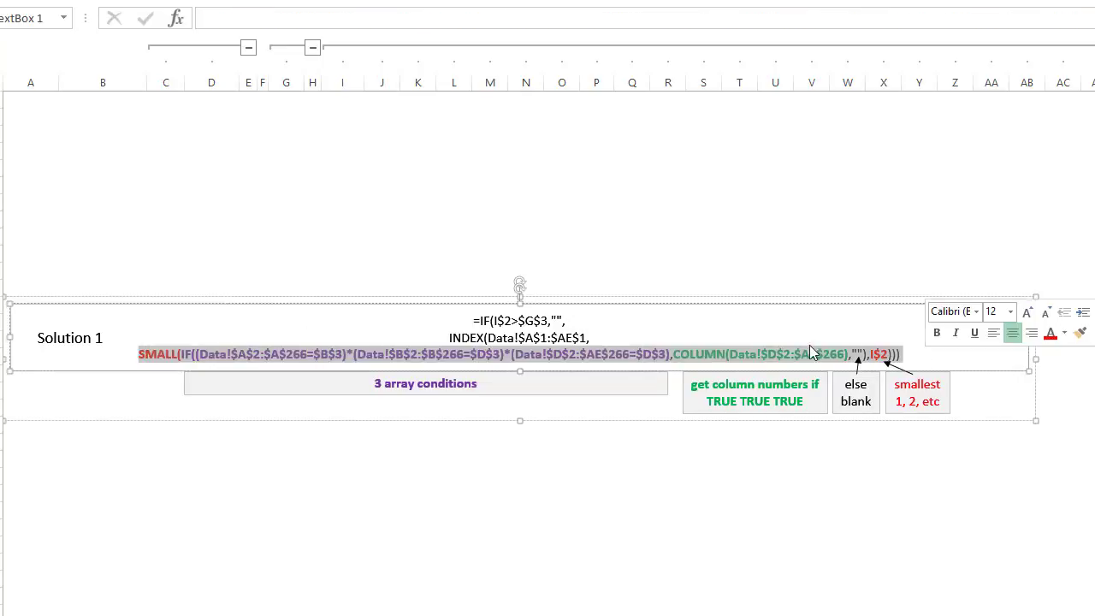
left_click_drag(598, 338, 453, 342)
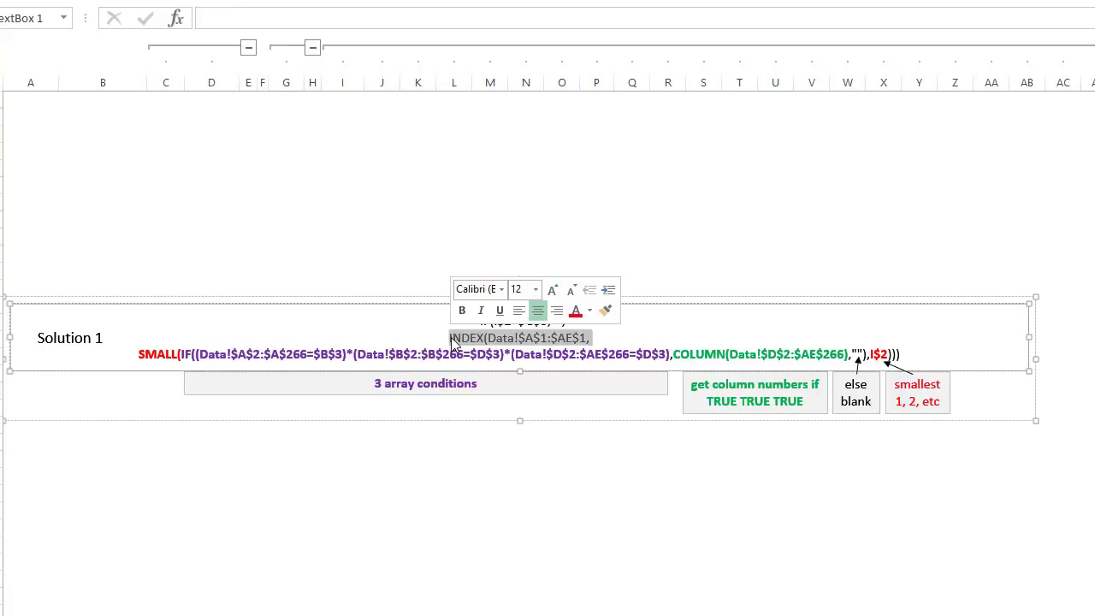
left_click(557, 337)
left_click_drag(473, 321, 580, 322)
left_click(542, 250)
Inspect the Solution 2 AGGREGATE formula in I7 and read its annotated explanation box
scroll(543, 253, "up", 6)
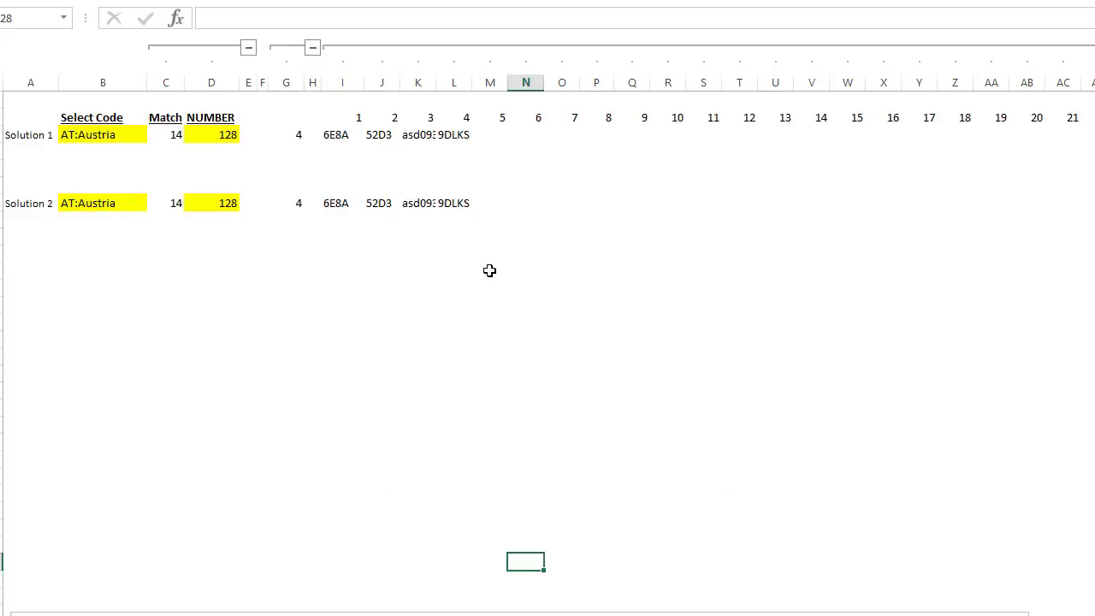
left_click(335, 204)
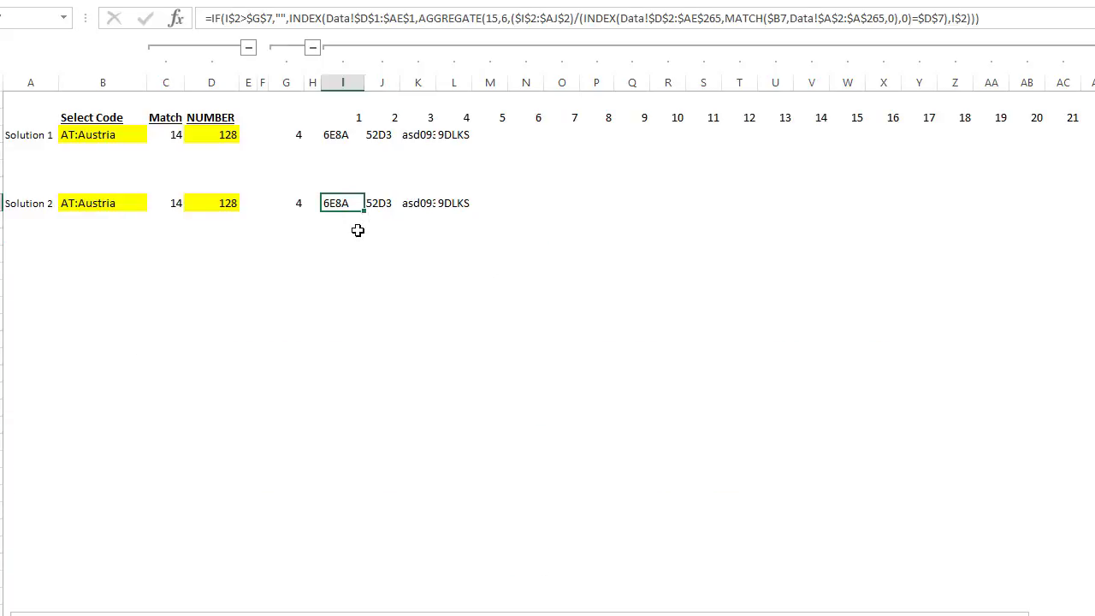
key("Left")
key("Right")
left_click(411, 307)
scroll(411, 308, "down", 12)
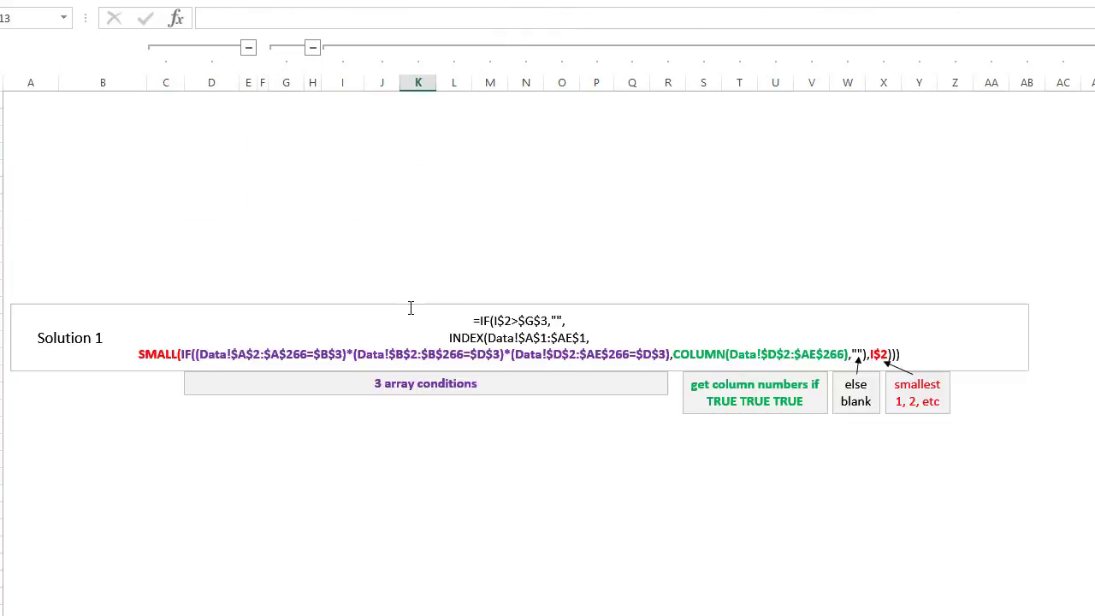
scroll(410, 308, "down", 3)
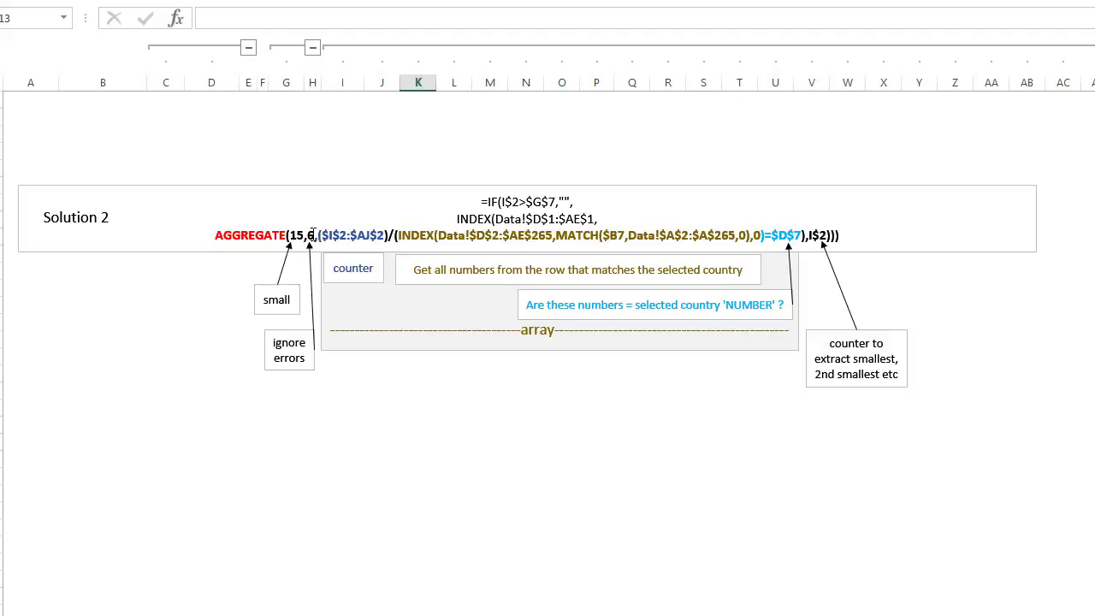
Check the options argument of AGGREGATE in J7's Solution 2 formula without changing it
left_click(373, 203)
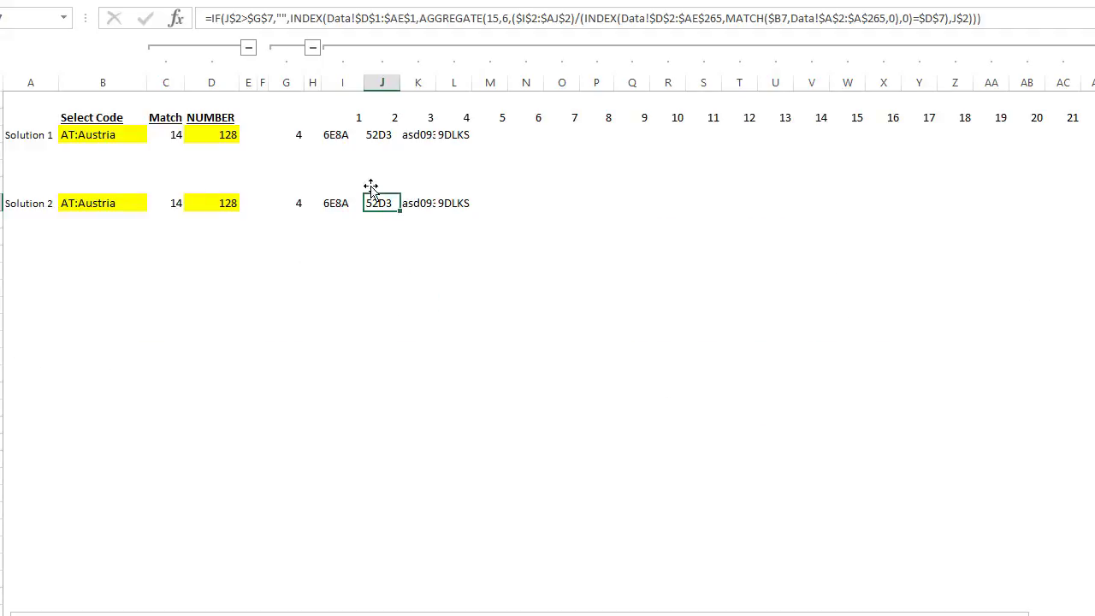
left_click(502, 18)
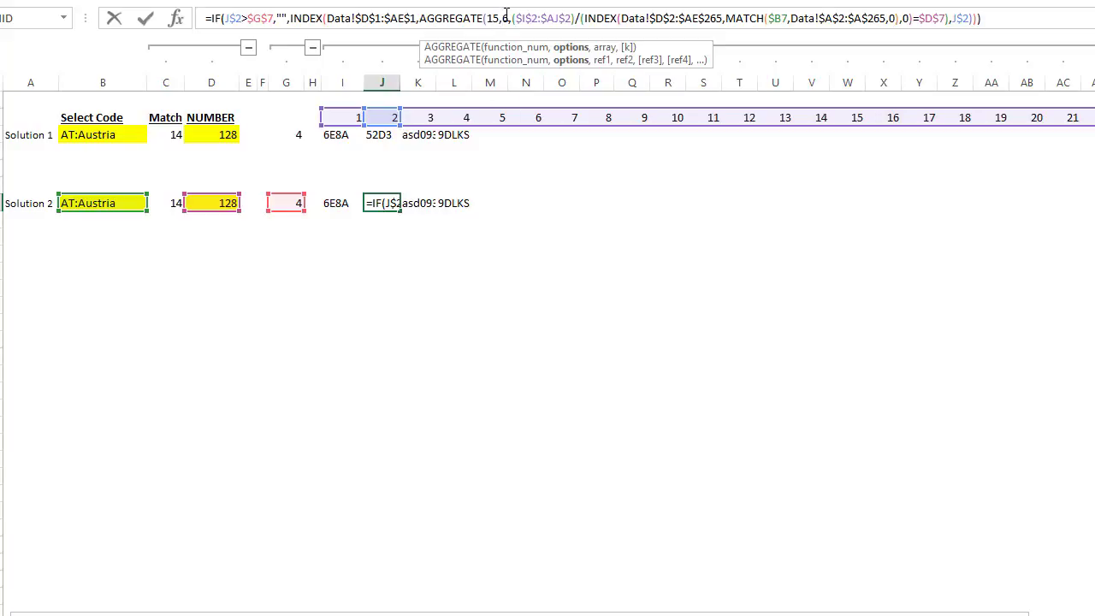
key("Escape")
Examine the INDEX and MATCH portion of the annotated Solution 2 formula that gets the selected country's row numbers
scroll(517, 239, "down", 5)
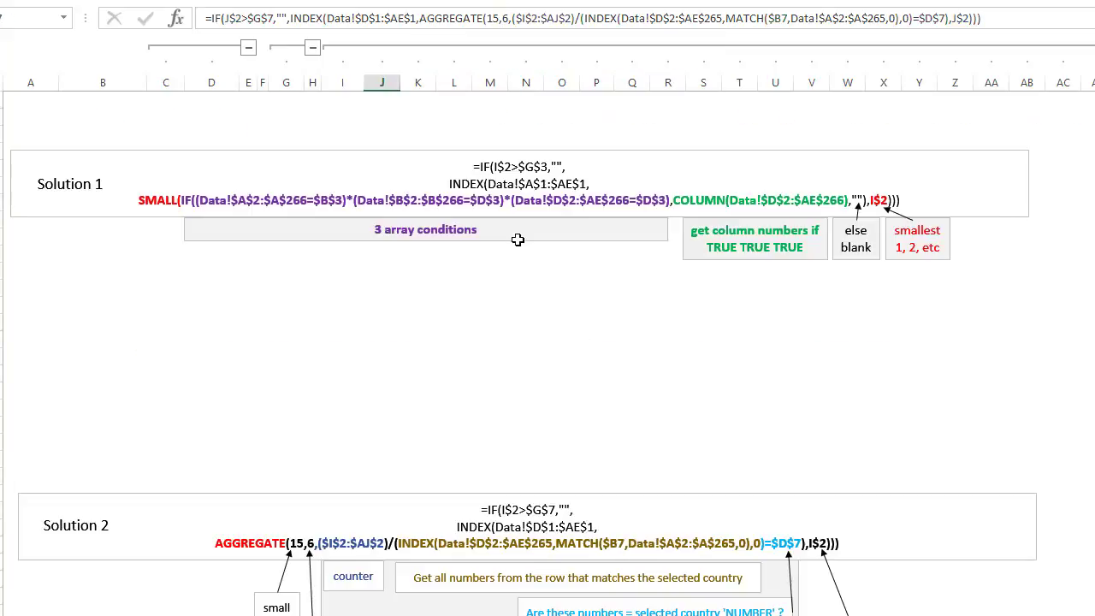
scroll(518, 239, "down", 6)
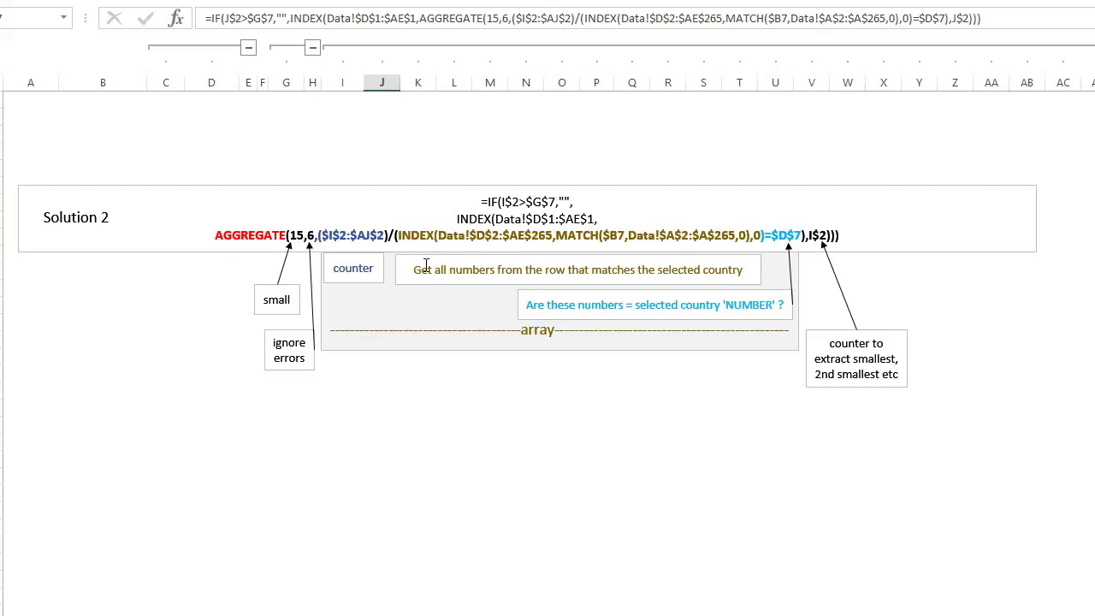
left_click(399, 239)
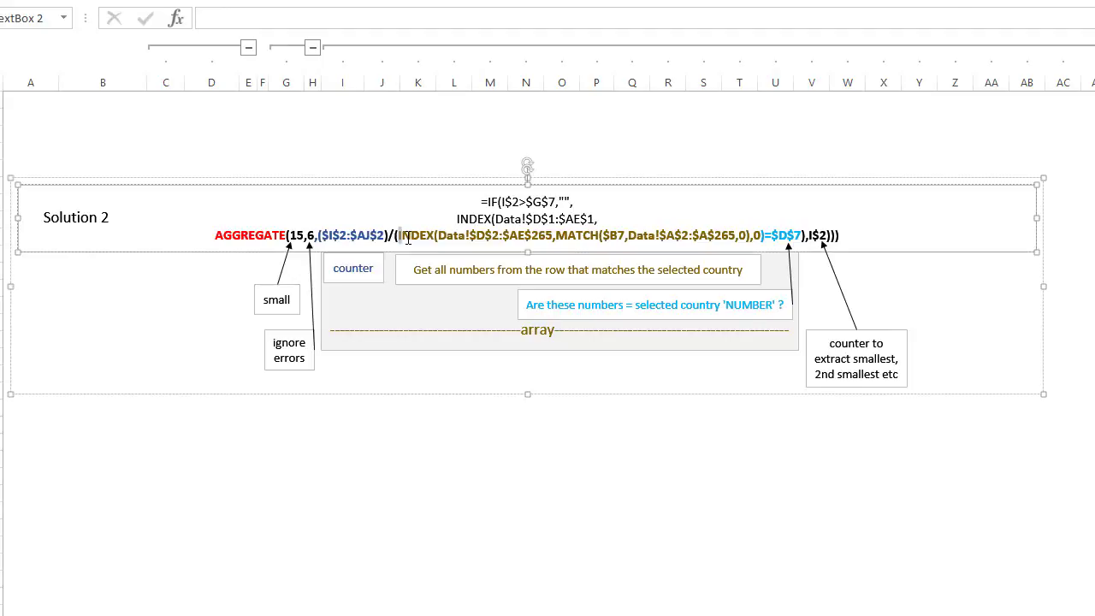
left_click_drag(408, 239, 756, 236)
left_click(754, 237)
left_click_drag(761, 235, 409, 237)
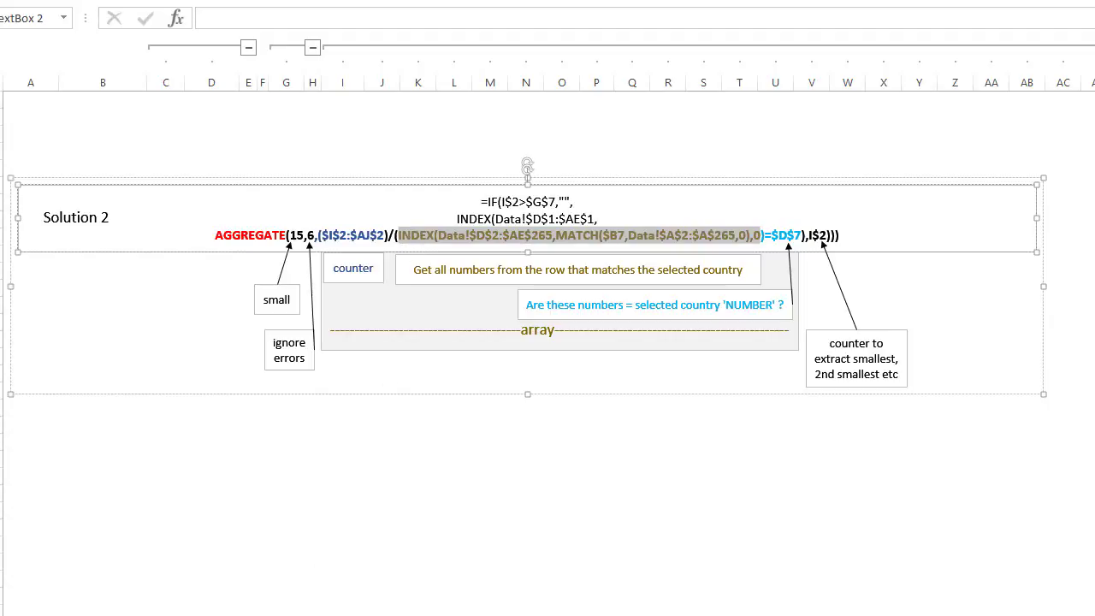
Highlight Austria's row of numbers from D15 across on the Data sheet and return to the Solution 2 explanation box
left_click(274, 614)
left_click_drag(248, 304, 1093, 310)
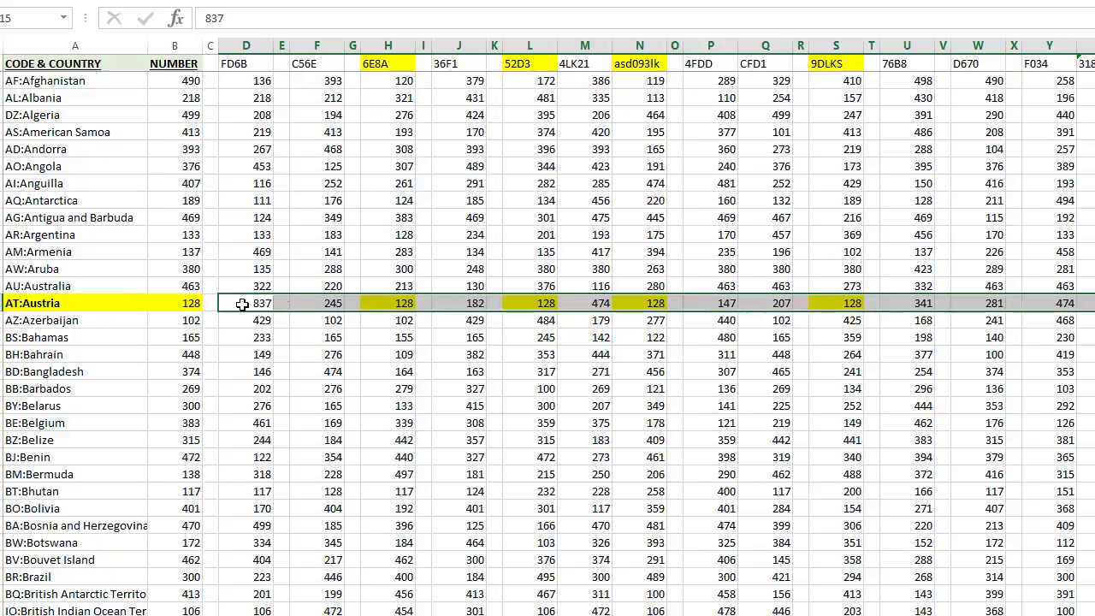
left_click(368, 615)
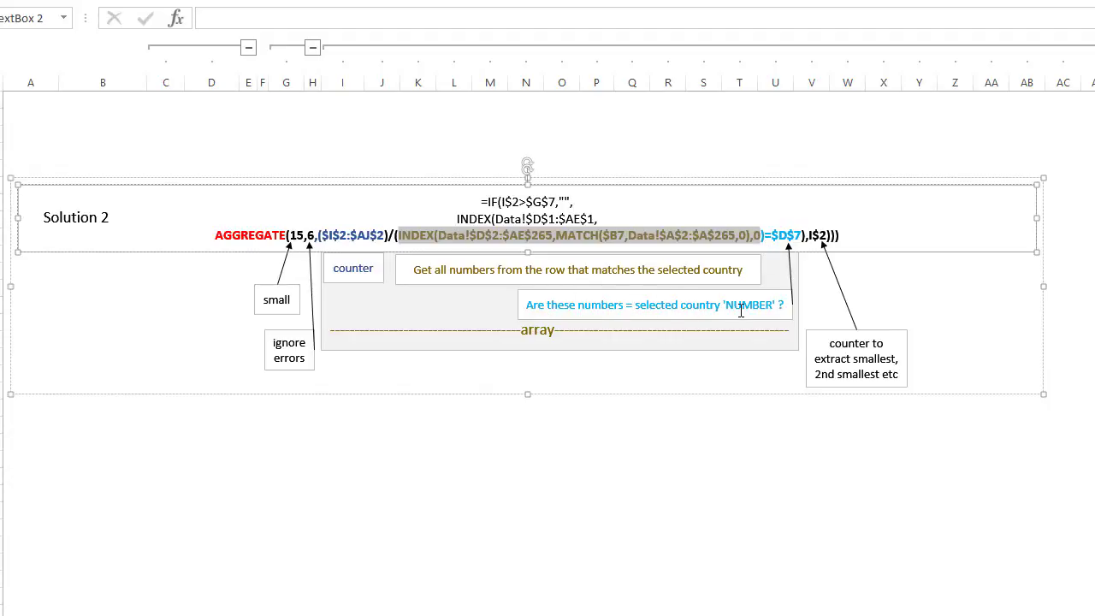
Open I7's Solution 2 formula and highlight its INDEX and MATCH portion for inspection without changing the formula
left_click(546, 465)
scroll(546, 470, "up", 15)
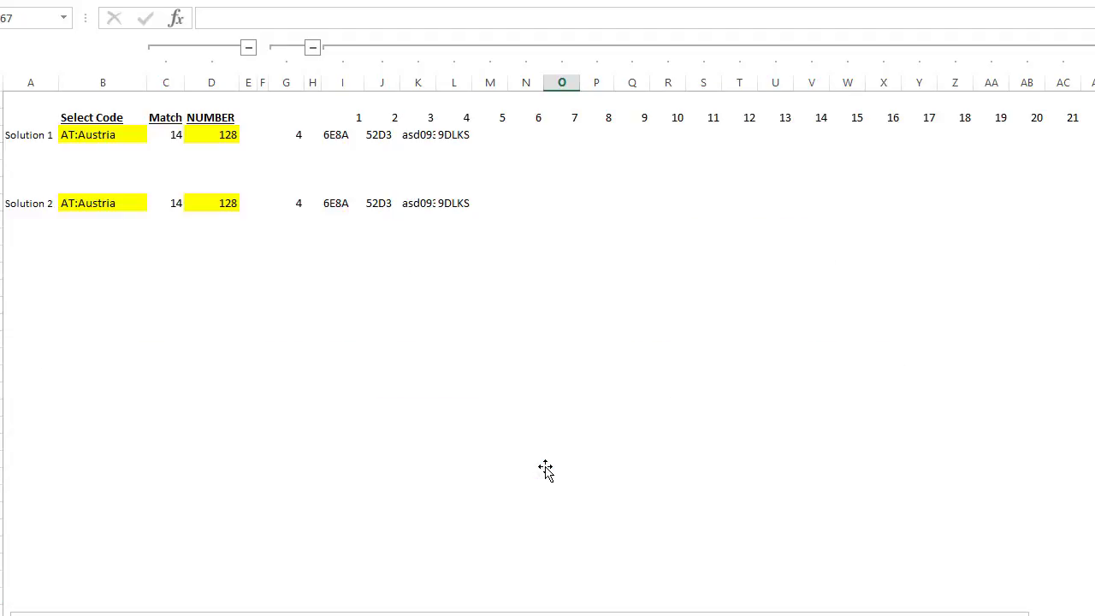
left_click(335, 204)
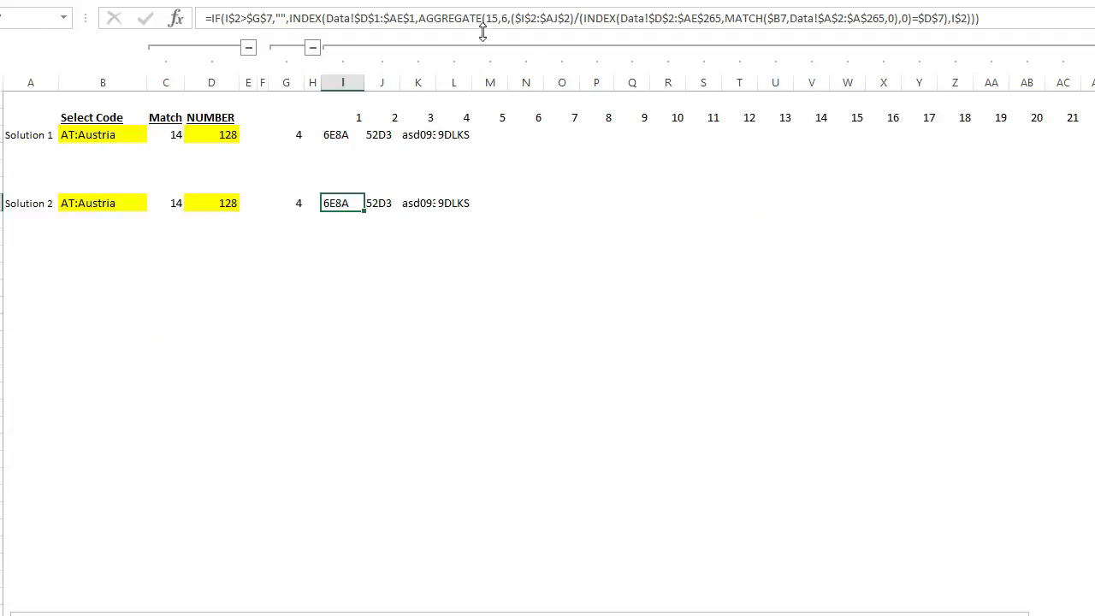
left_click(584, 19)
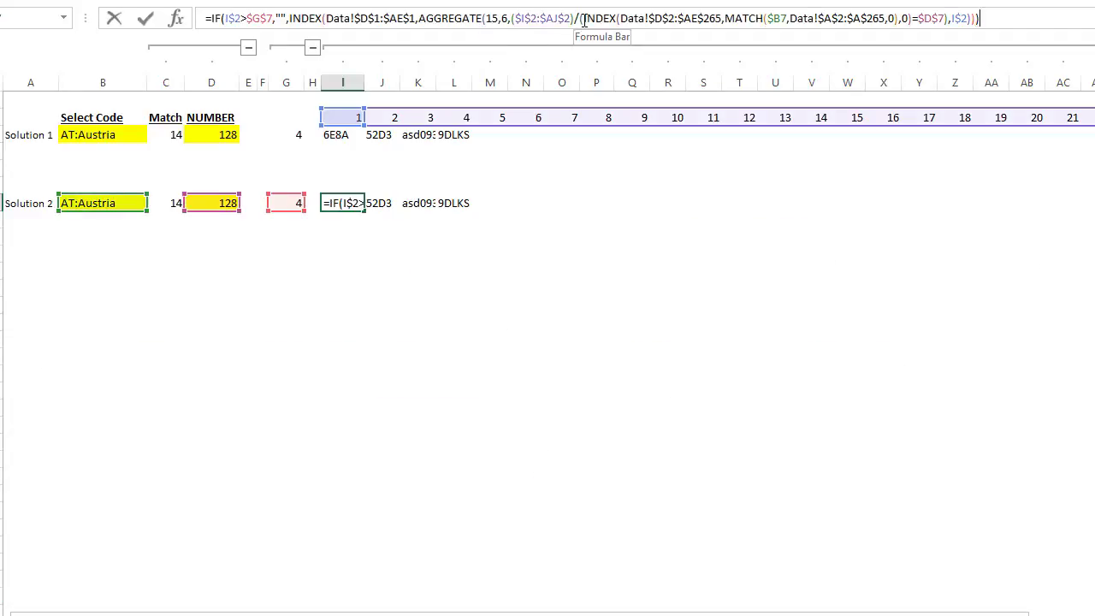
left_click(912, 19, "shift")
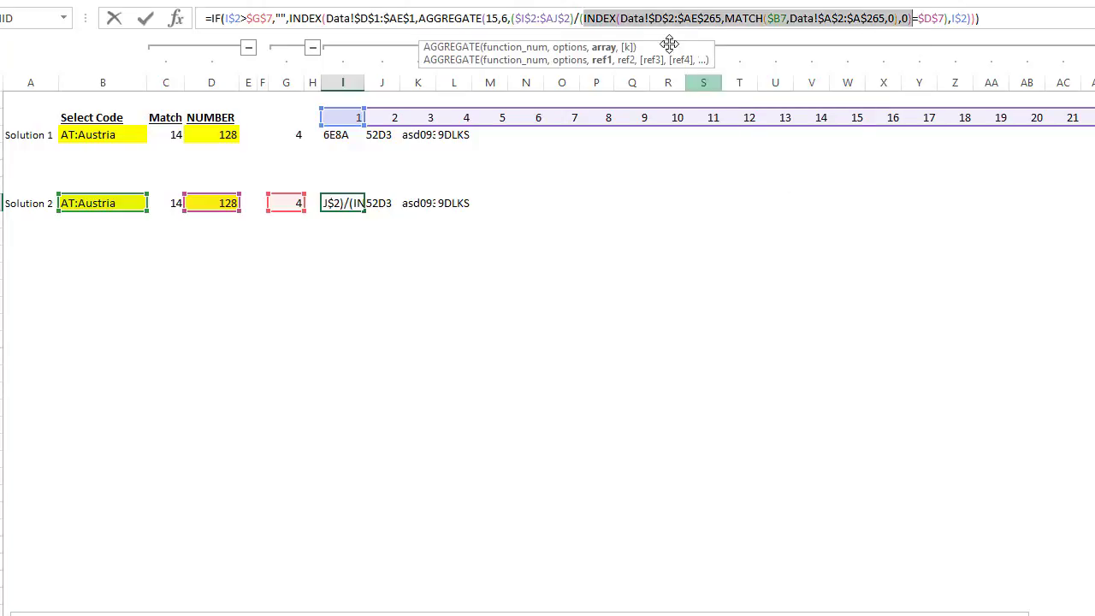
key("Left")
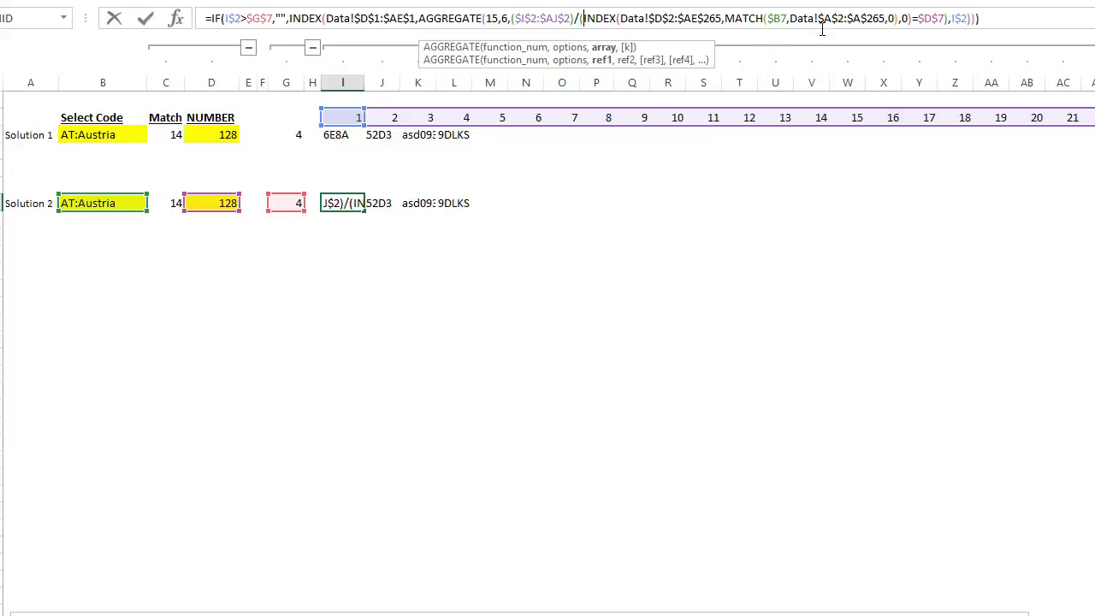
left_click(898, 22, "shift")
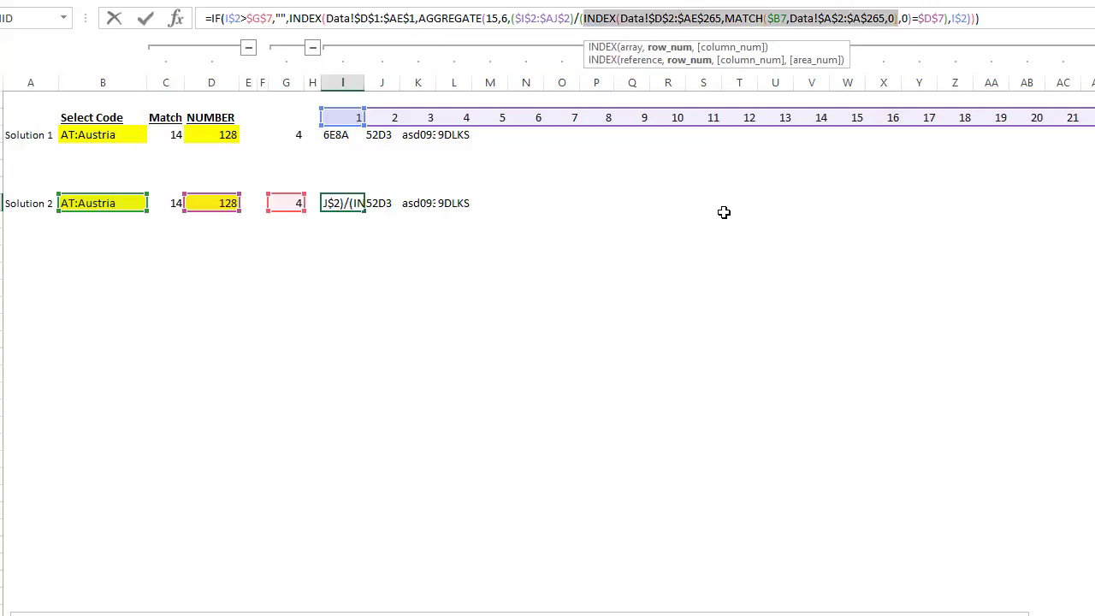
key("Return")
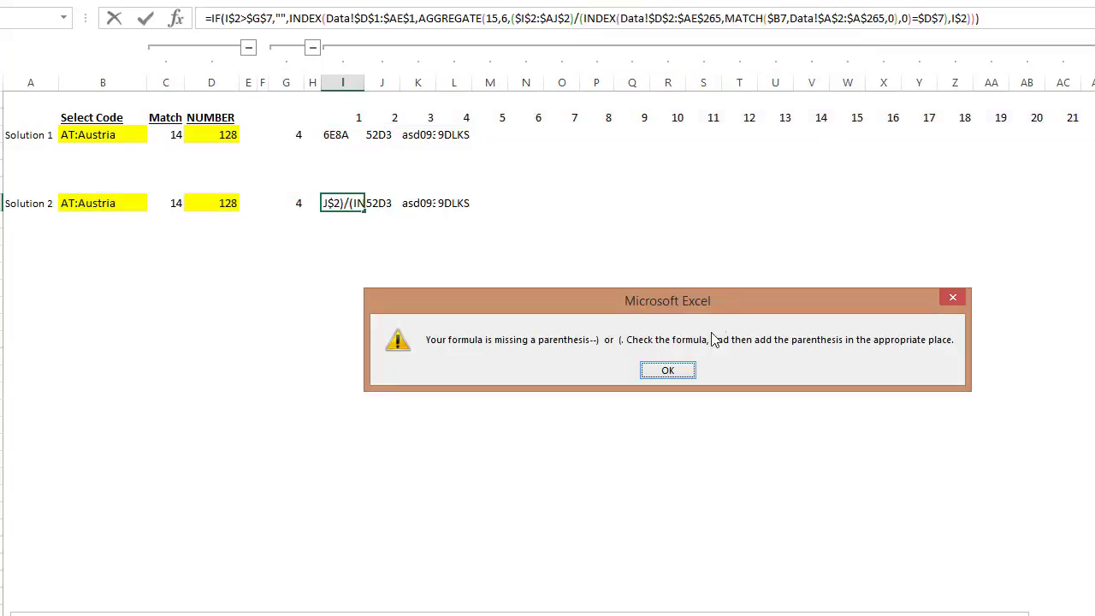
left_click(663, 370)
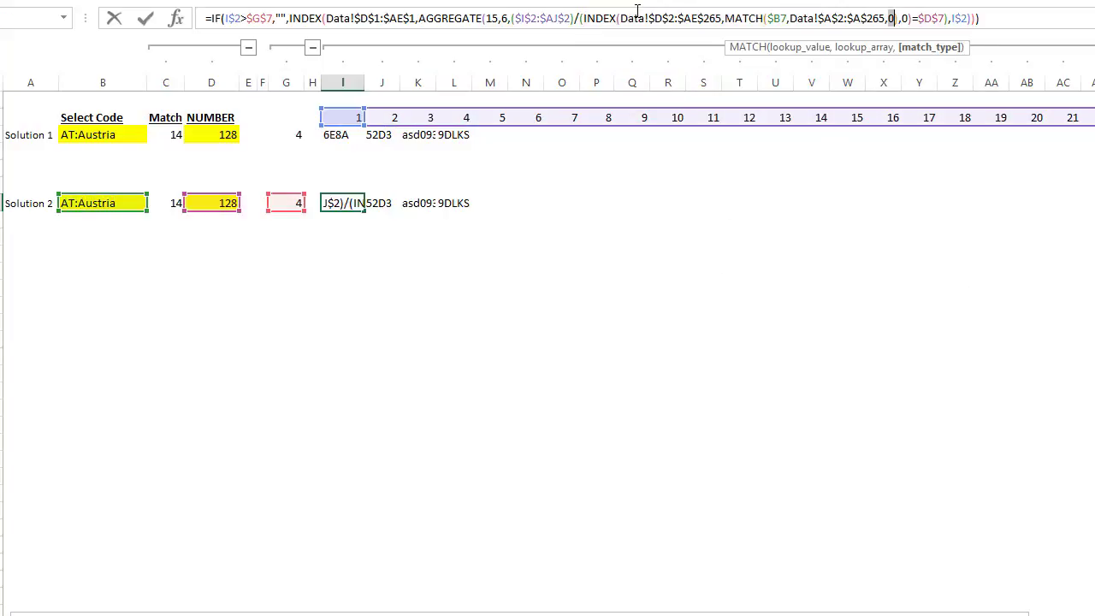
Evaluate INDEX(Data!$D$2:$AE$265,MATCH($B7,Data!$A$2:$A$265,0),0) in place within I7's formula and discard the evaluation
left_click(585, 20)
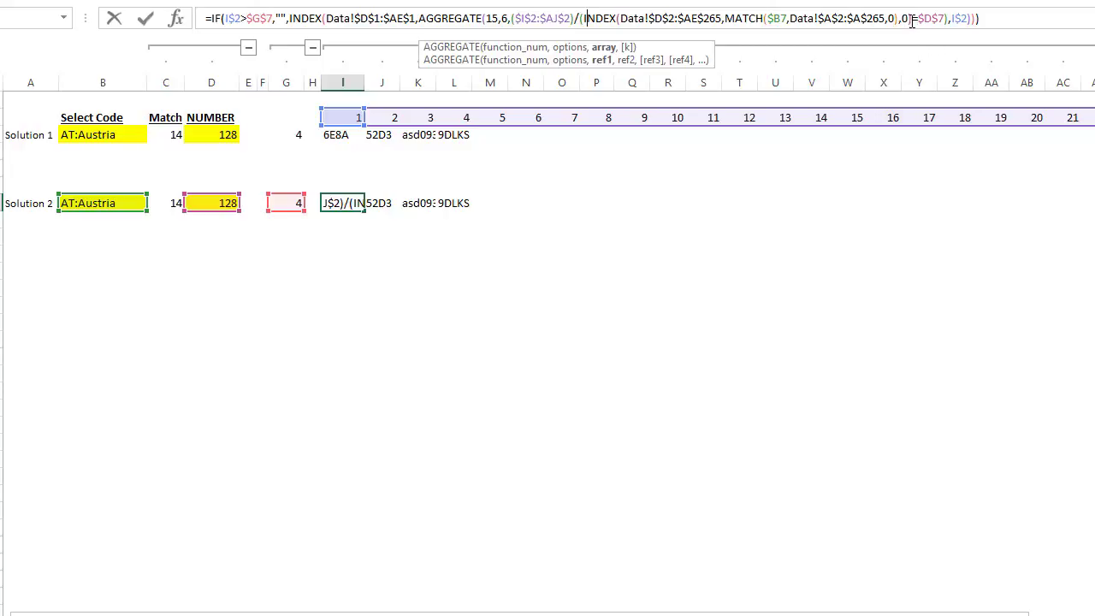
left_click_drag(912, 19, 586, 17)
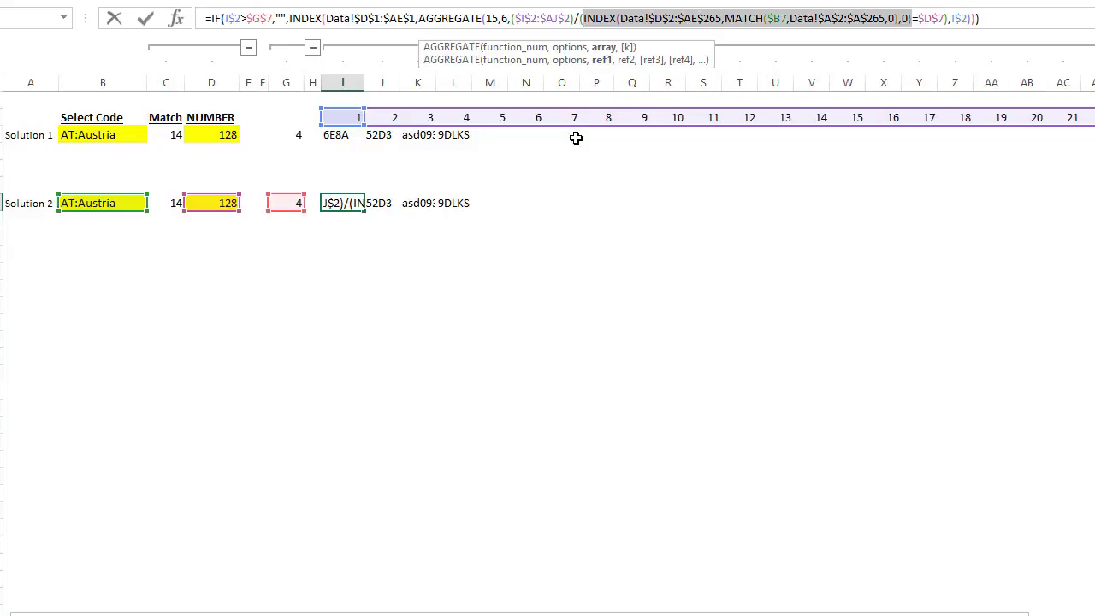
key("F9")
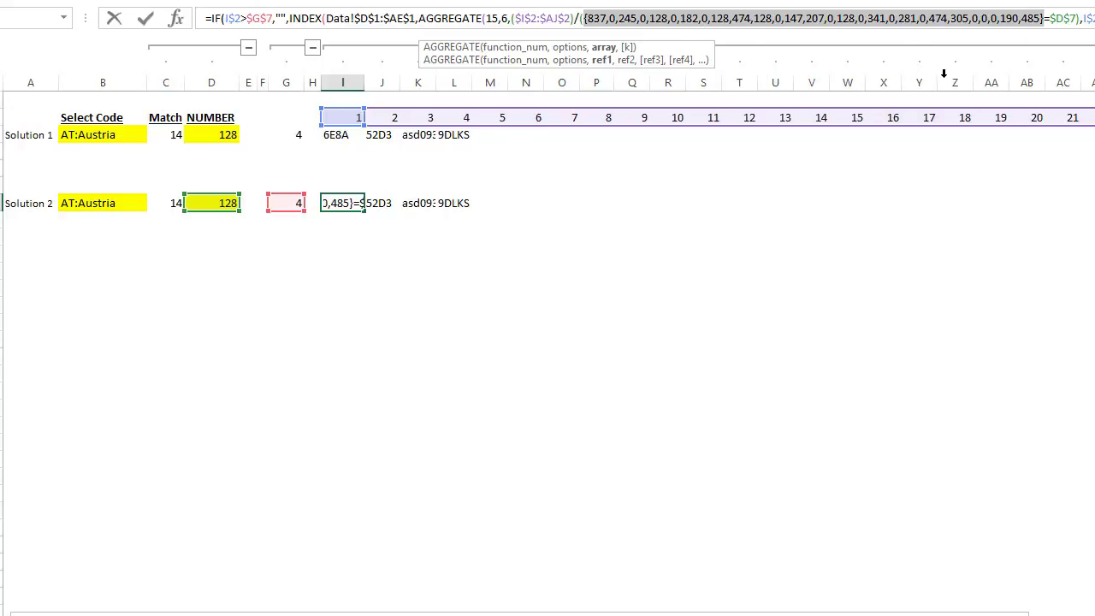
key("Escape")
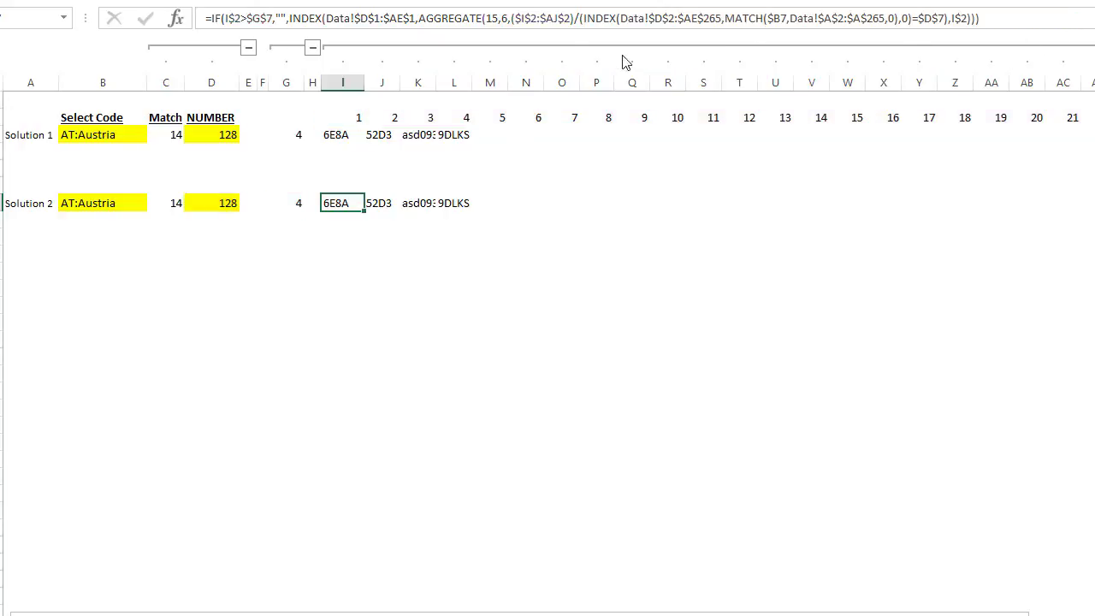
Evaluate the INDEX and MATCH comparison with $D$7 in place within I7's formula and discard the evaluation
left_click(584, 19)
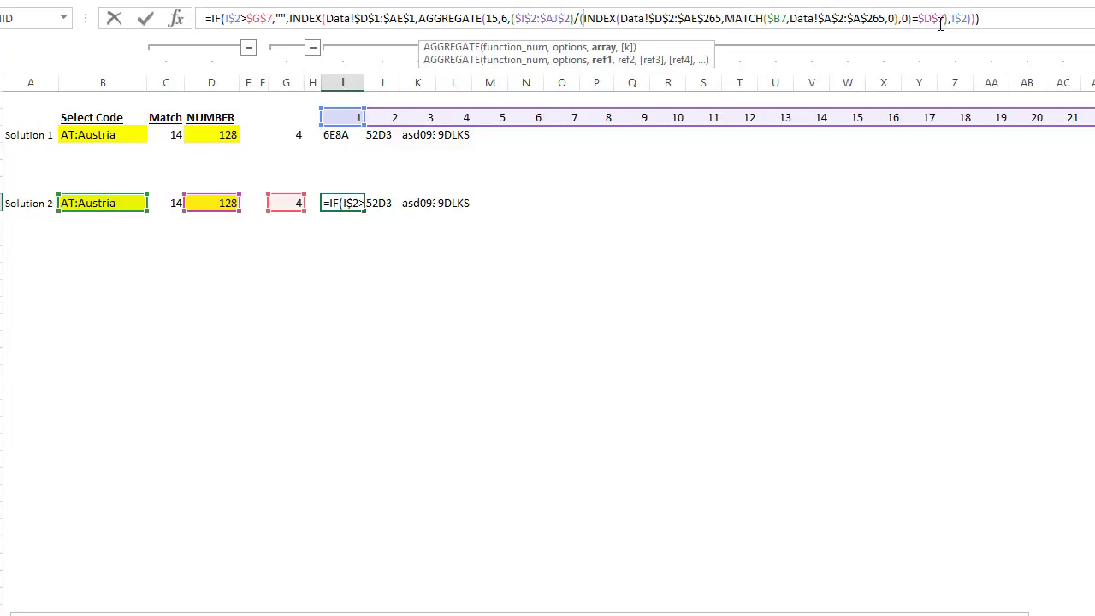
left_click(605, 49)
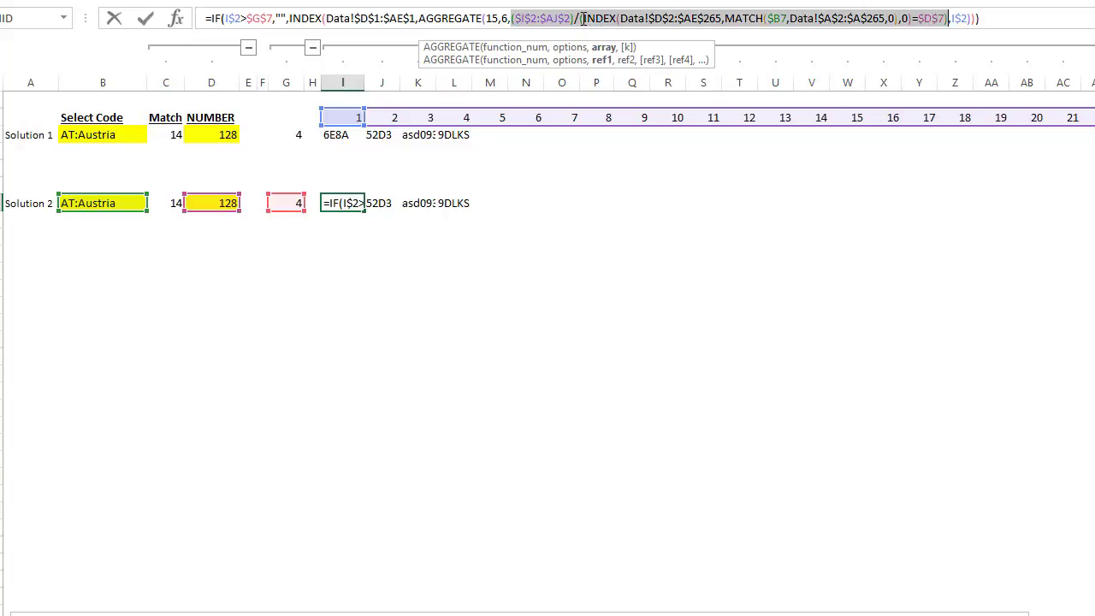
left_click(584, 19)
left_click(945, 19, "shift")
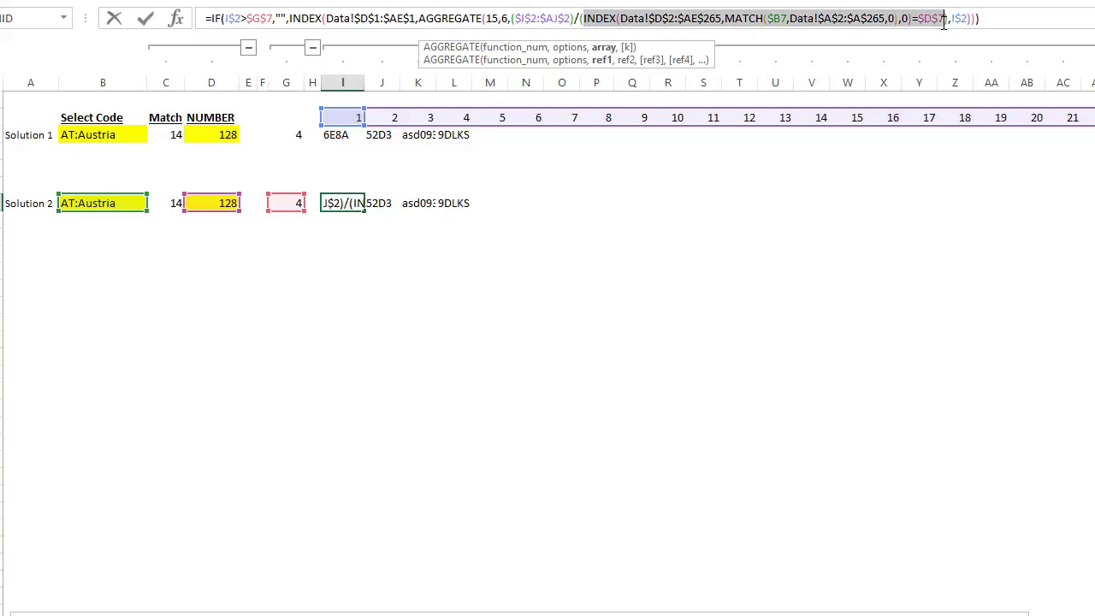
key("F9")
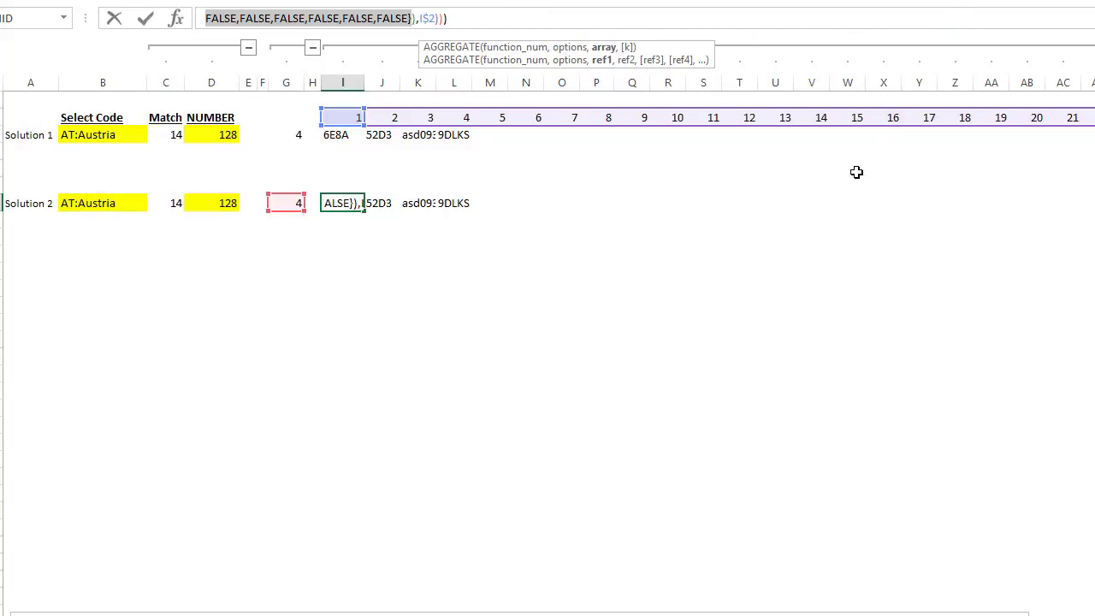
key("Escape")
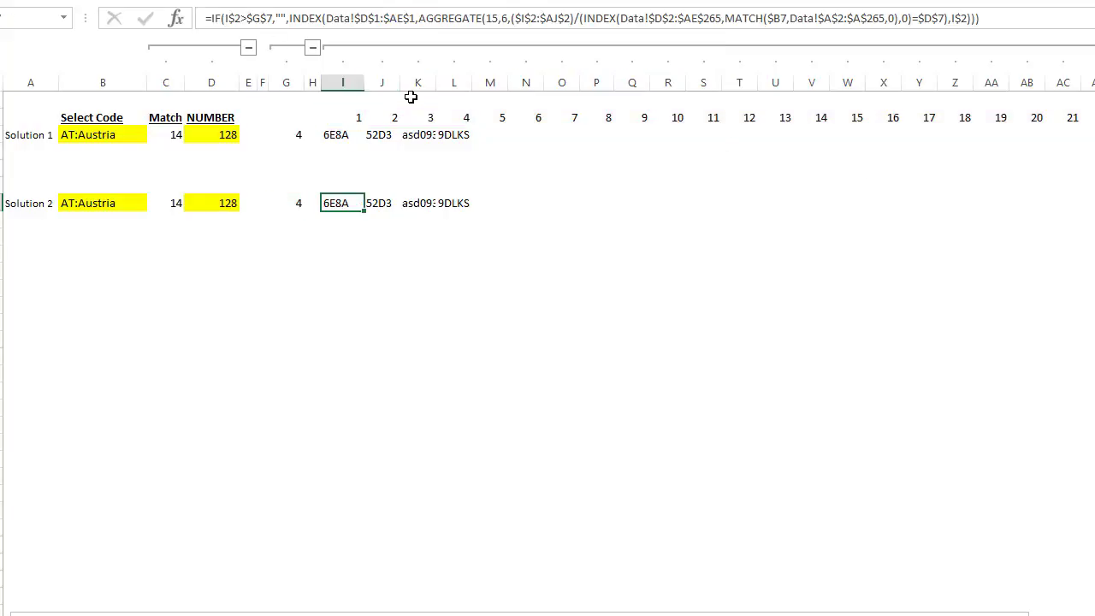
Evaluate the counter range ($I$2:$AJ$2) in the array argument of I7's AGGREGATE and discard the evaluation
left_click(514, 23)
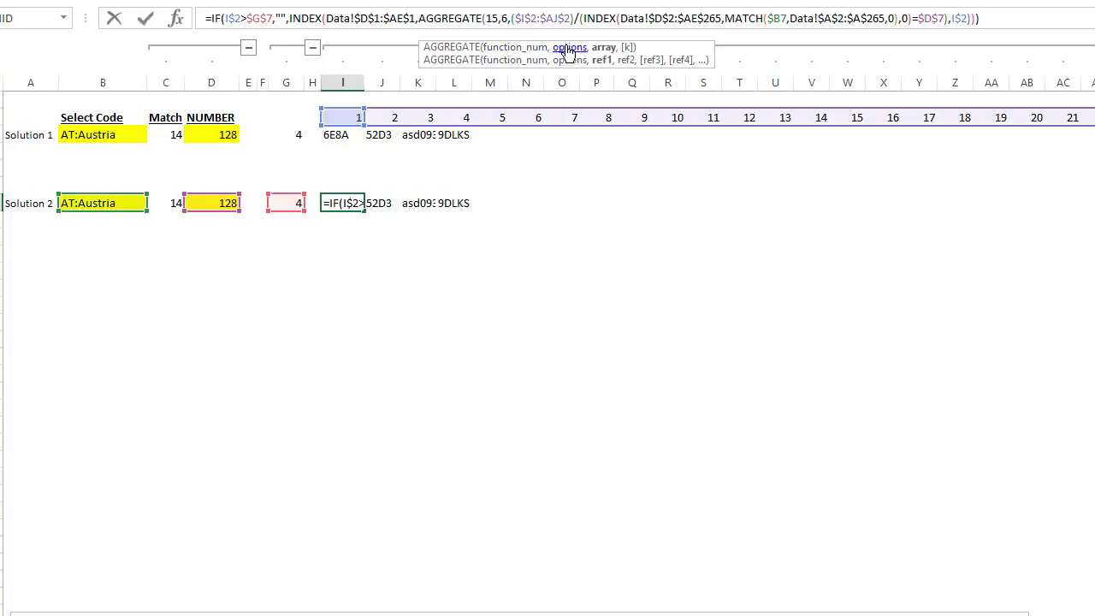
left_click(597, 48)
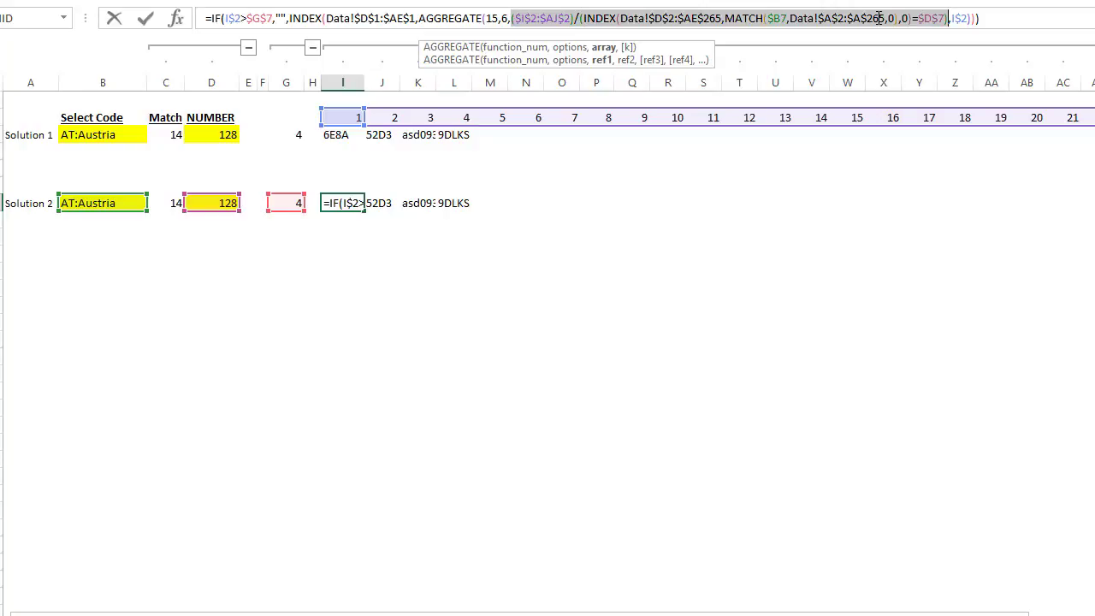
left_click(518, 21)
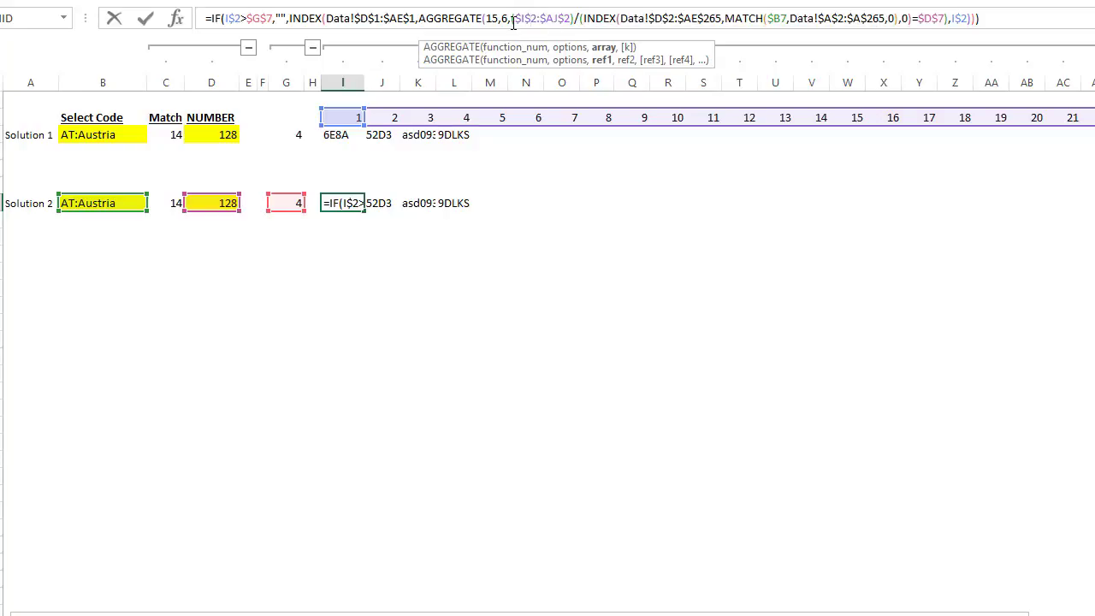
left_click(575, 19, "shift")
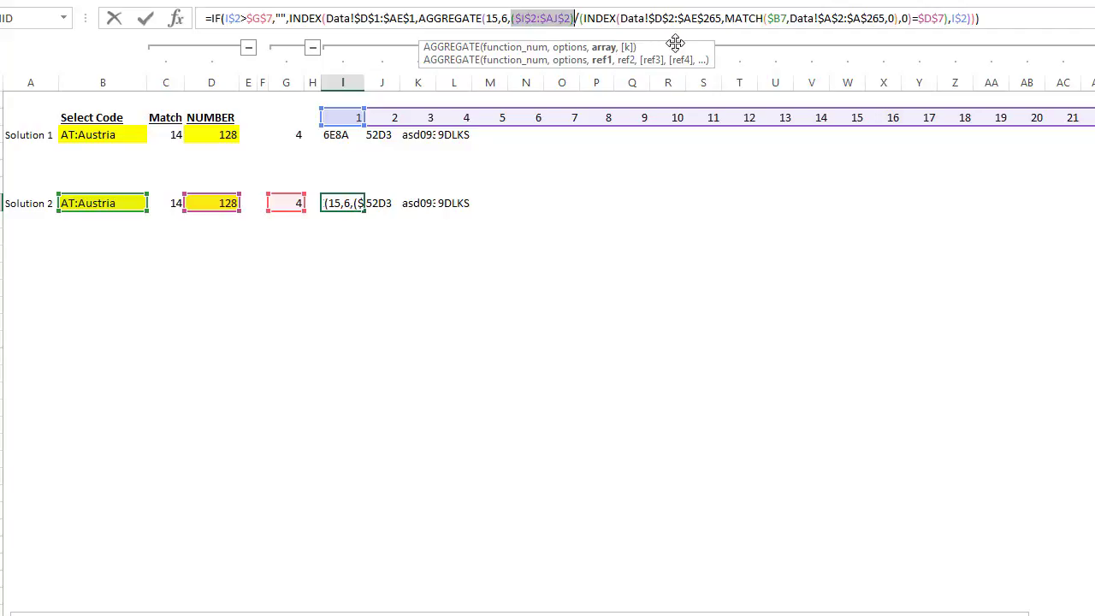
left_click_drag(707, 49, 496, 388)
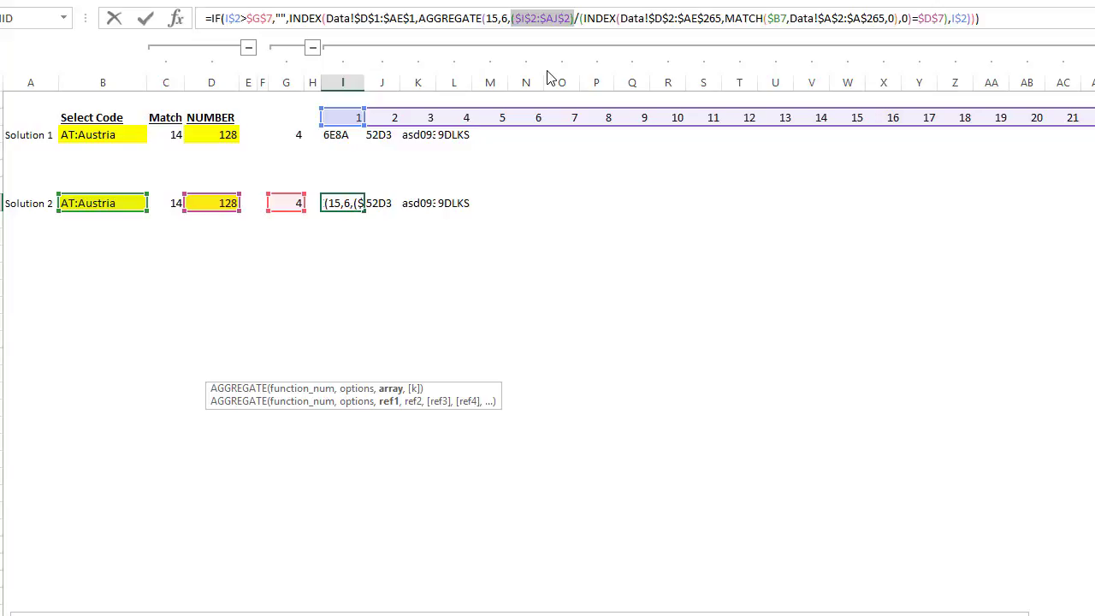
key("F9")
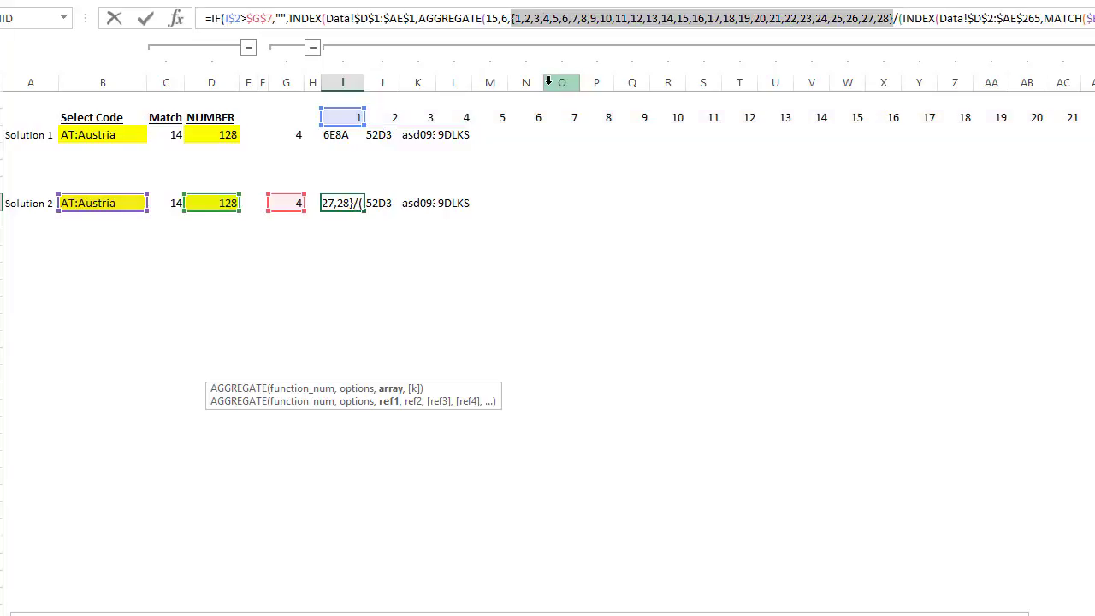
key("Escape")
Check the span of the Data sheet's code columns from column D onward and return to the solutions sheet
left_click(219, 614)
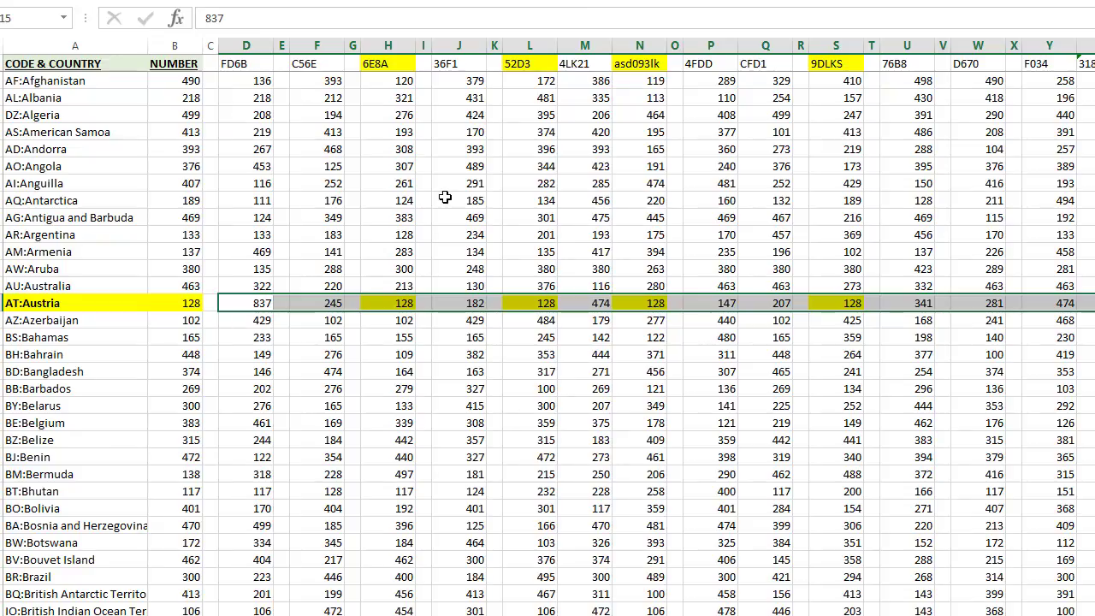
left_click_drag(245, 38, 1087, 38)
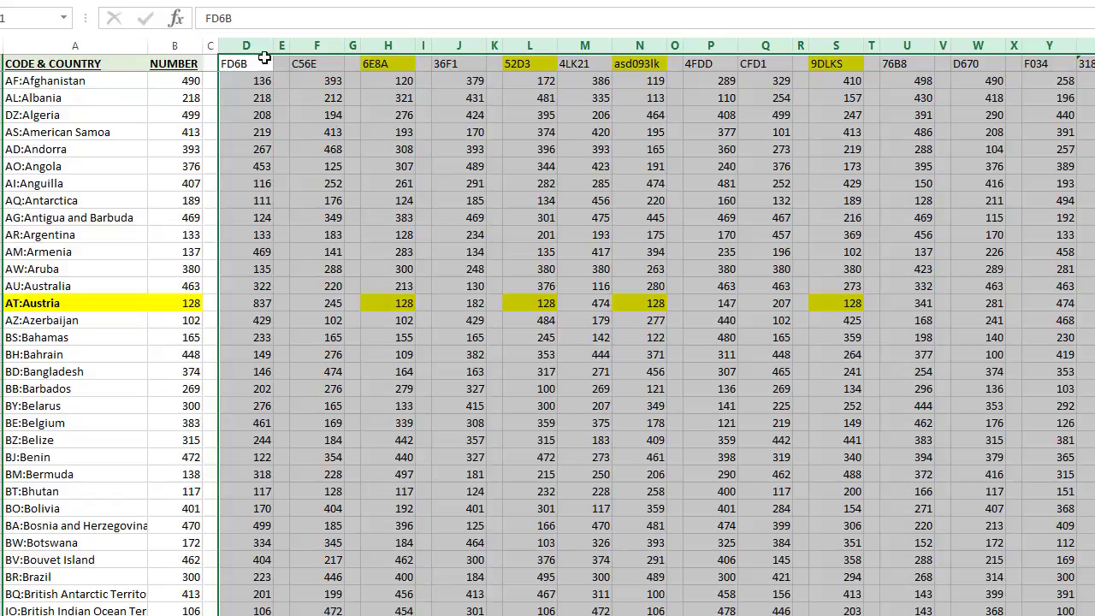
left_click_drag(255, 46, 1093, 46)
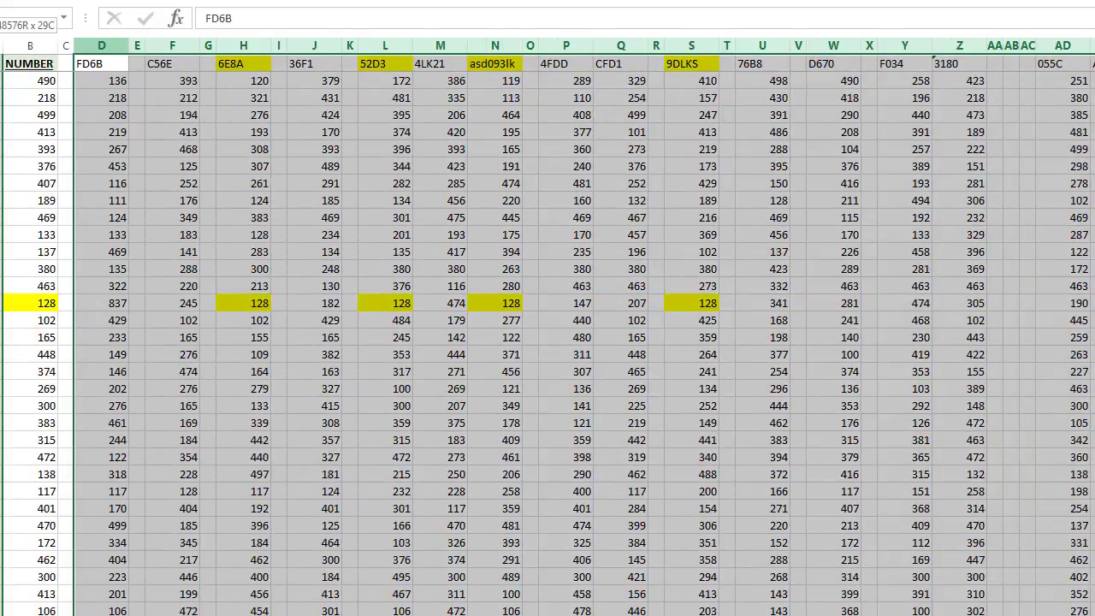
left_click(233, 177)
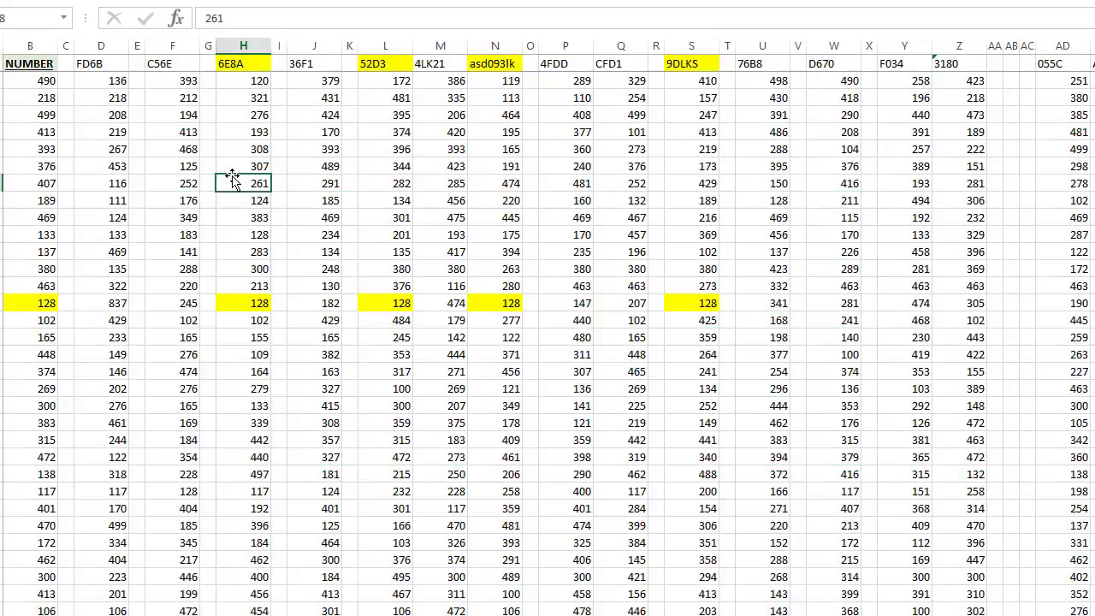
key("Home")
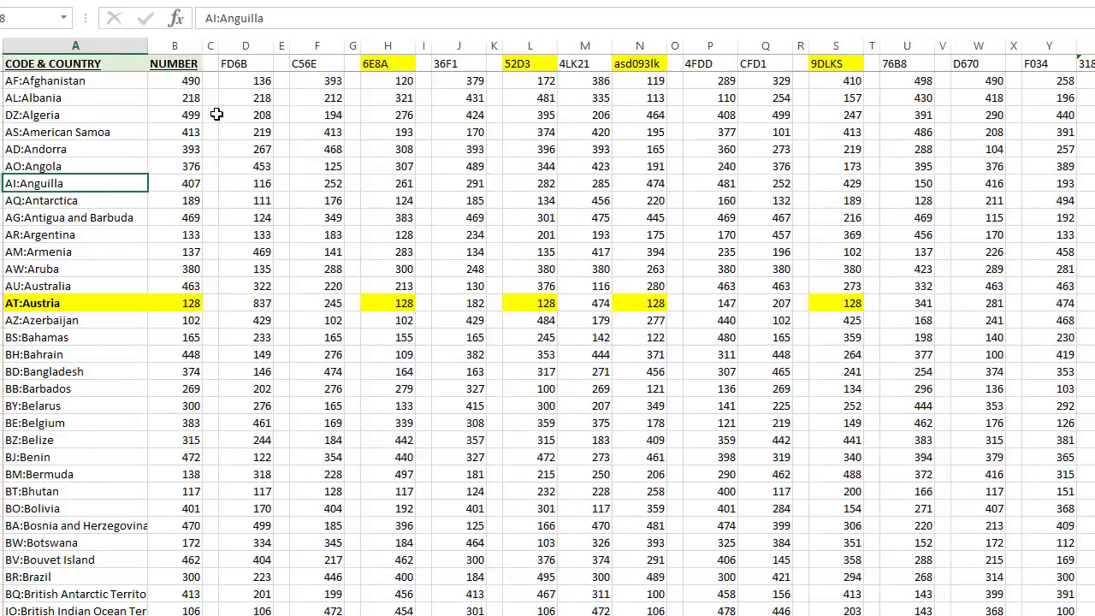
left_click(214, 85)
key("ctrl+Page_Down")
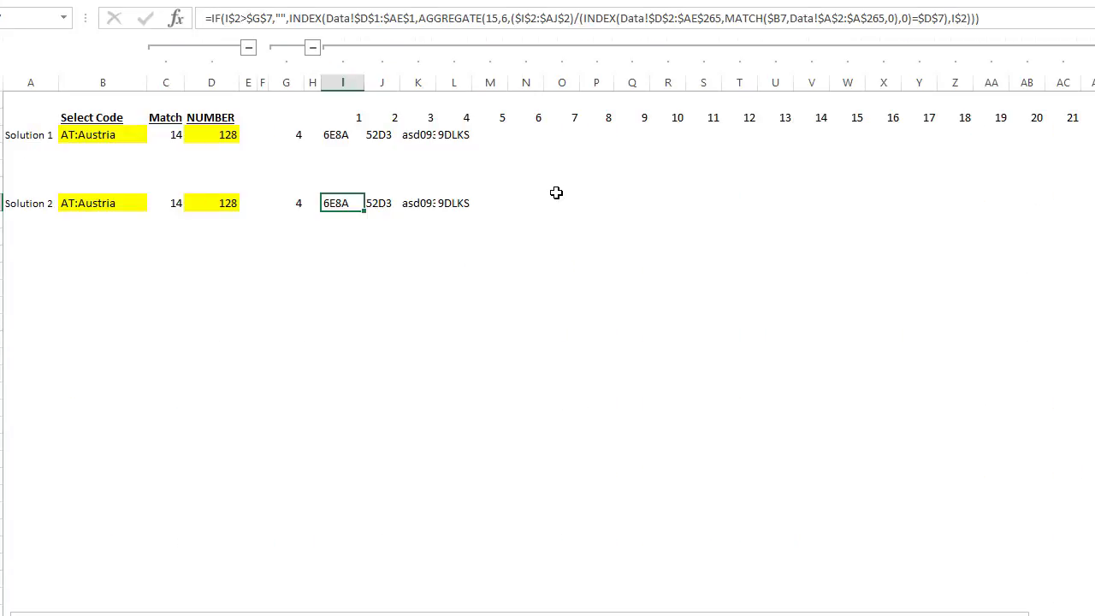
Highlight the counter range ($I$2:$AJ$2) and the INDEX comparison that divides it within I7's AGGREGATE array argument
left_click(512, 21)
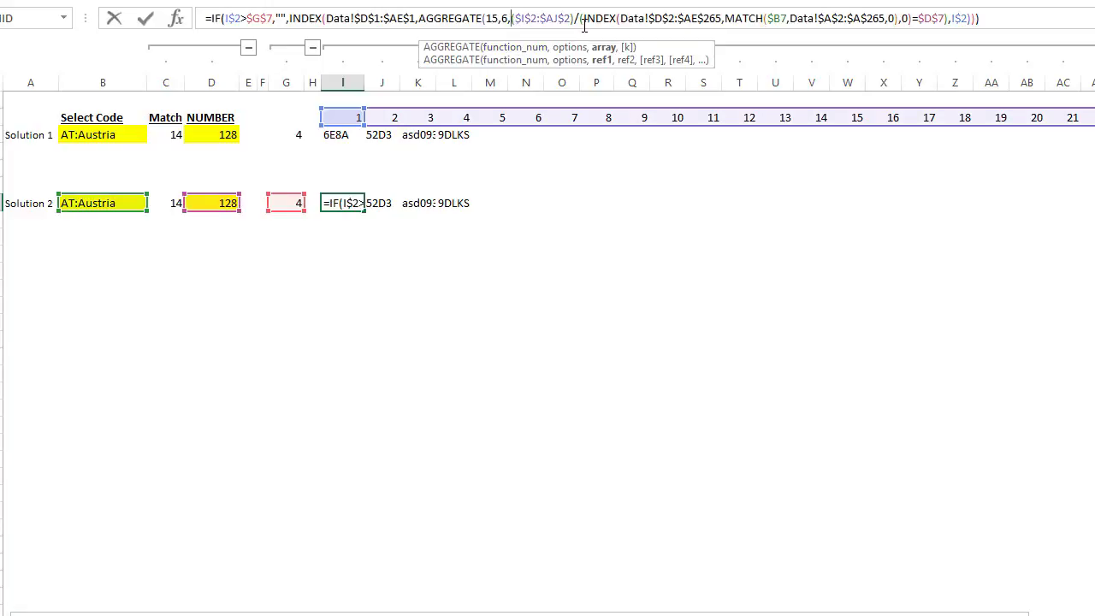
left_click(575, 19, "shift")
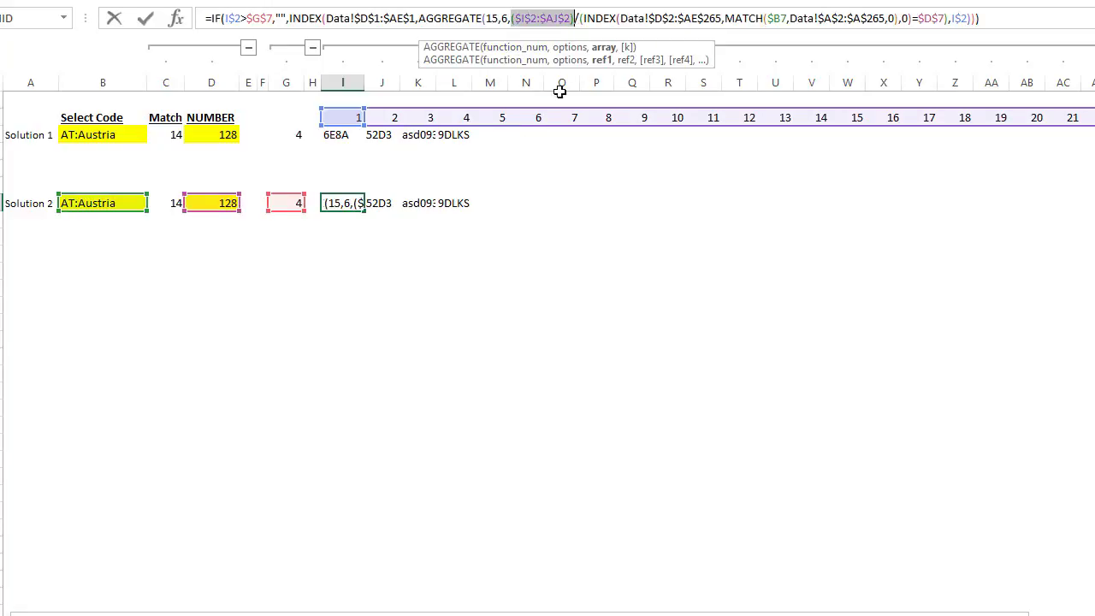
left_click(580, 18)
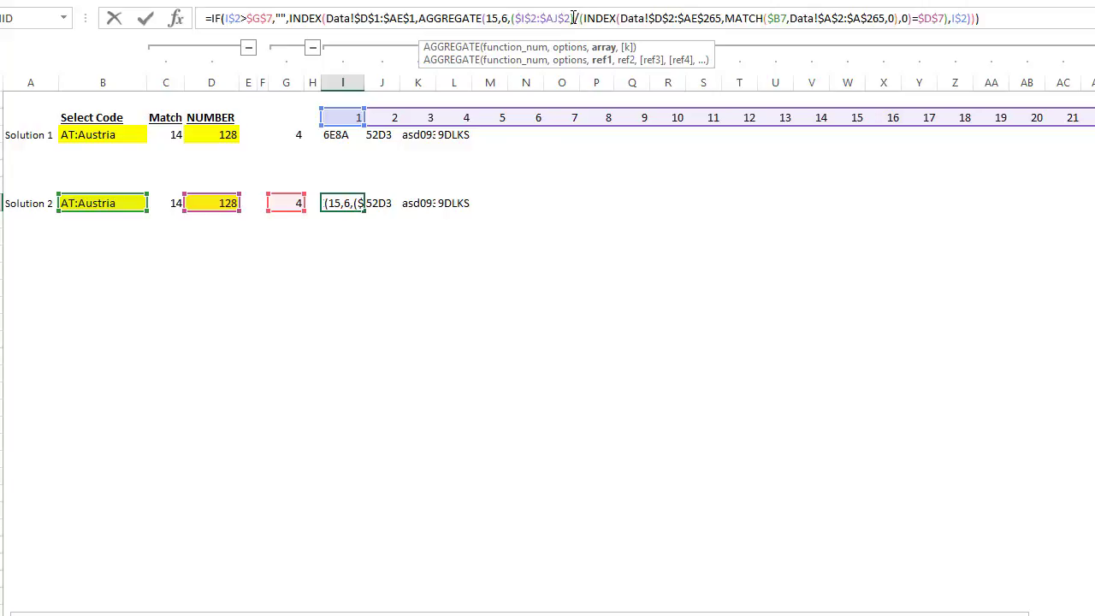
type("(")
left_click(945, 19, "shift")
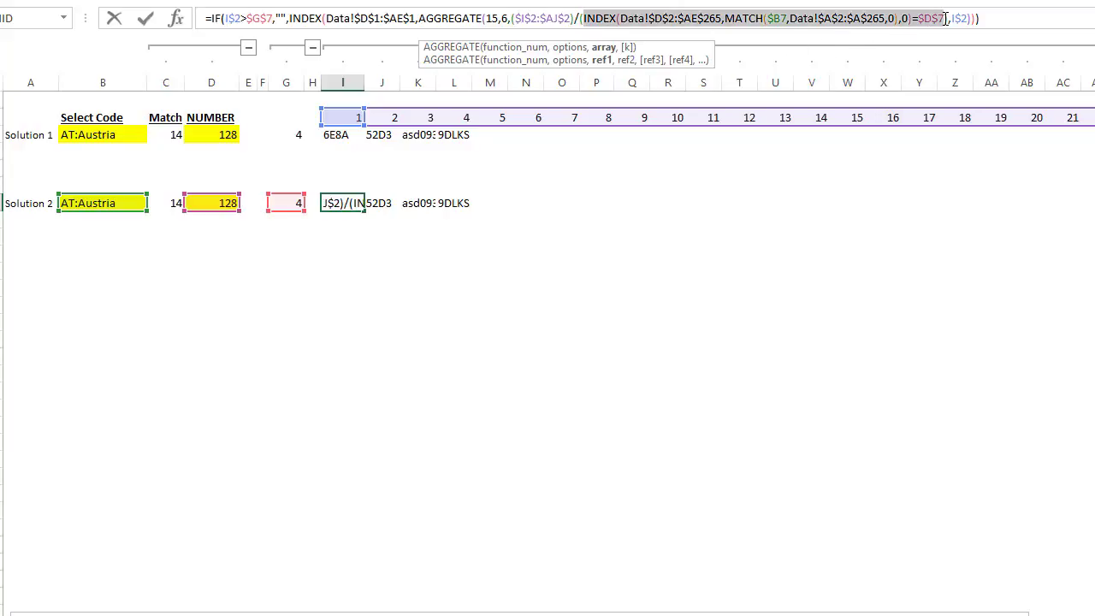
Evaluate the whole division in I7's AGGREGATE array argument, enlarge the formula area to read the resulting array, and discard the evaluation
left_click(513, 18)
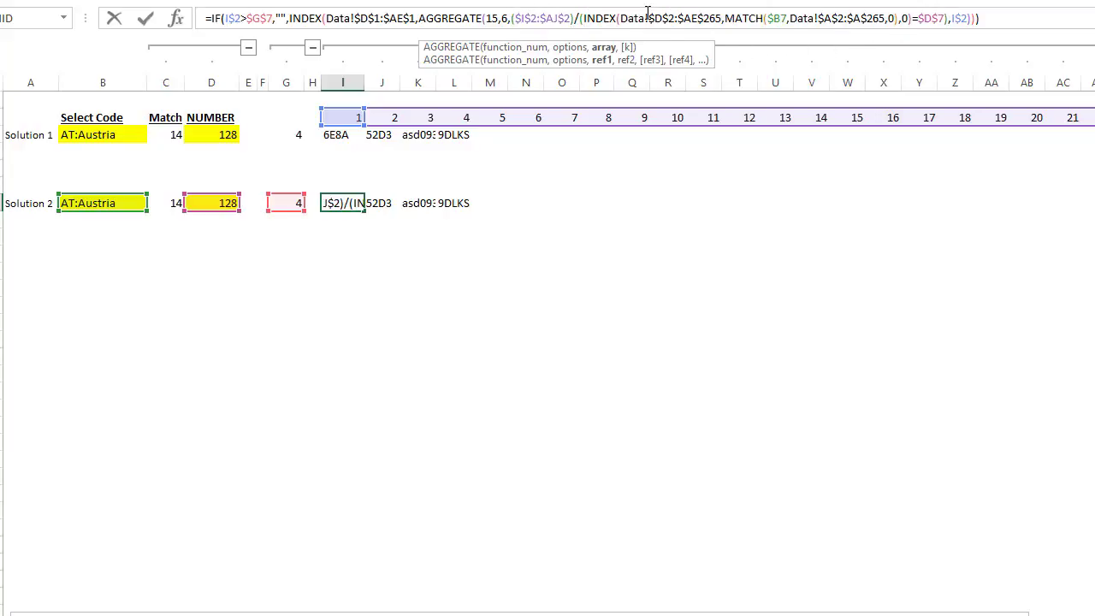
left_click(945, 17, "shift")
key("shift+Right")
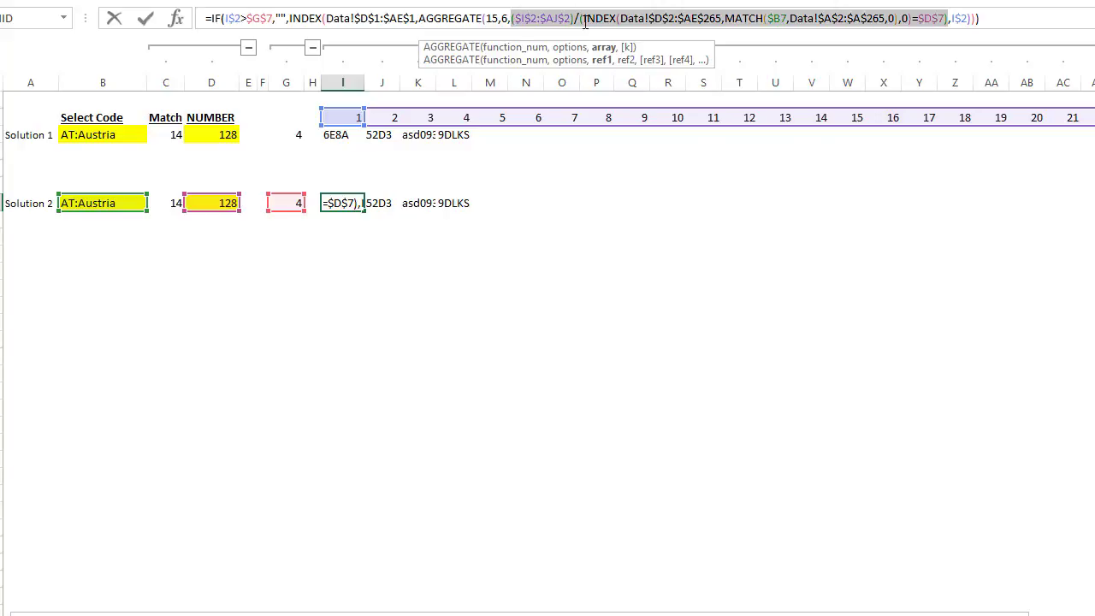
key("F9")
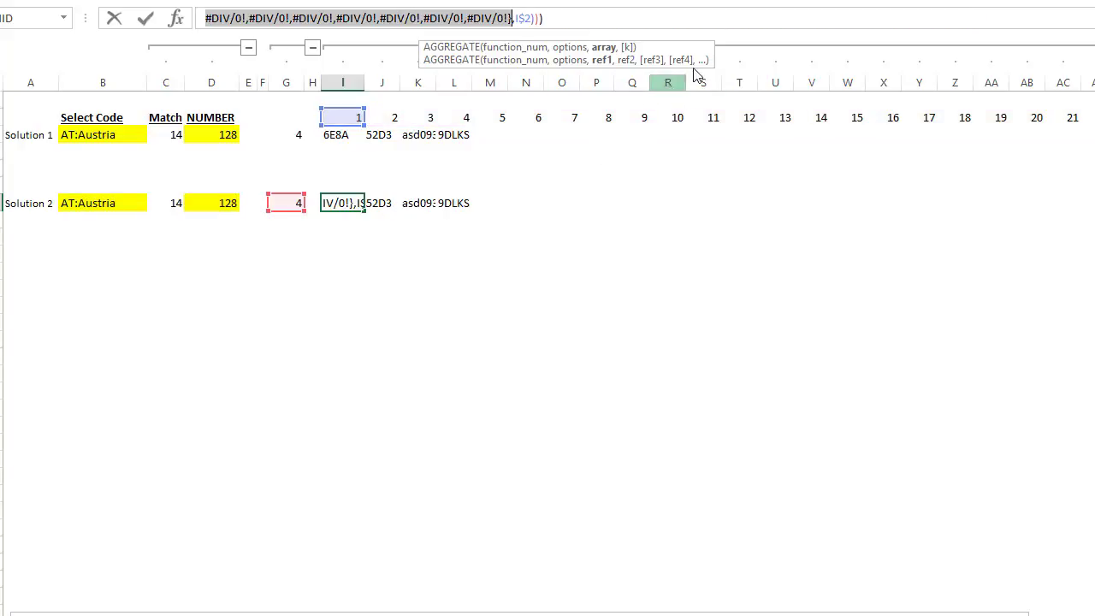
left_click_drag(745, 32, 746, 138)
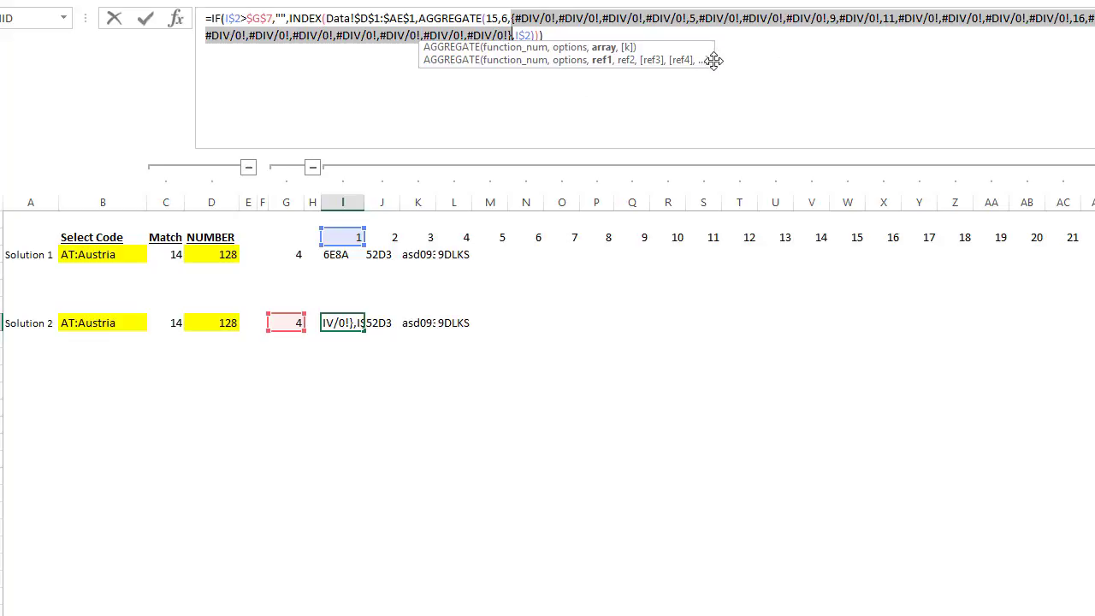
left_click_drag(713, 59, 711, 105)
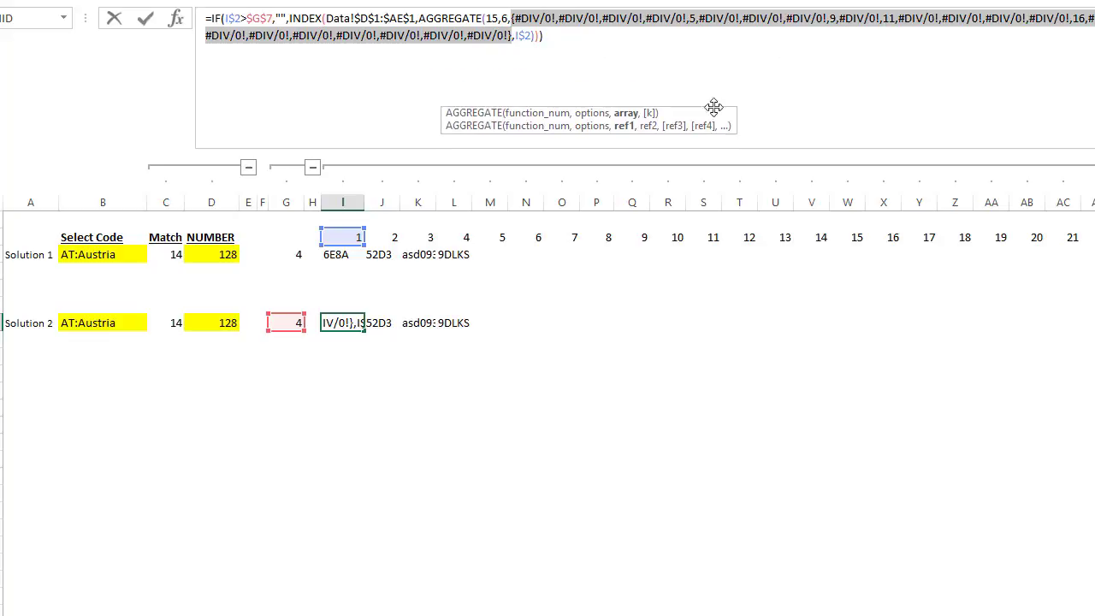
left_click(522, 36)
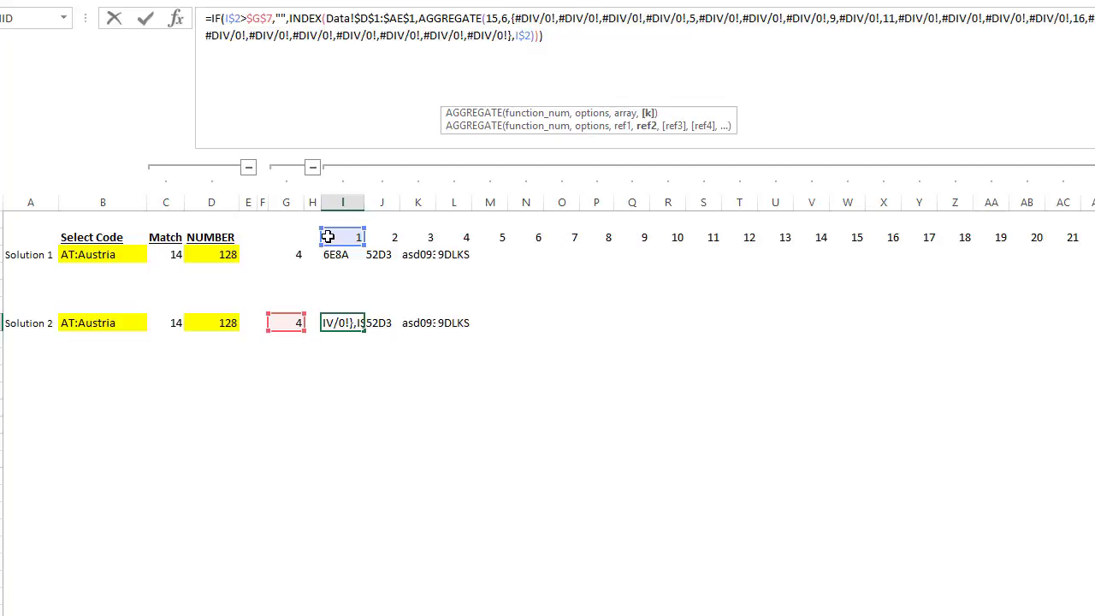
key("Escape")
Examine the AGGREGATE arguments in J7's formula, including the array, function number 15 and option 6, and inspect the formulas in K7 and L7
left_click(377, 322)
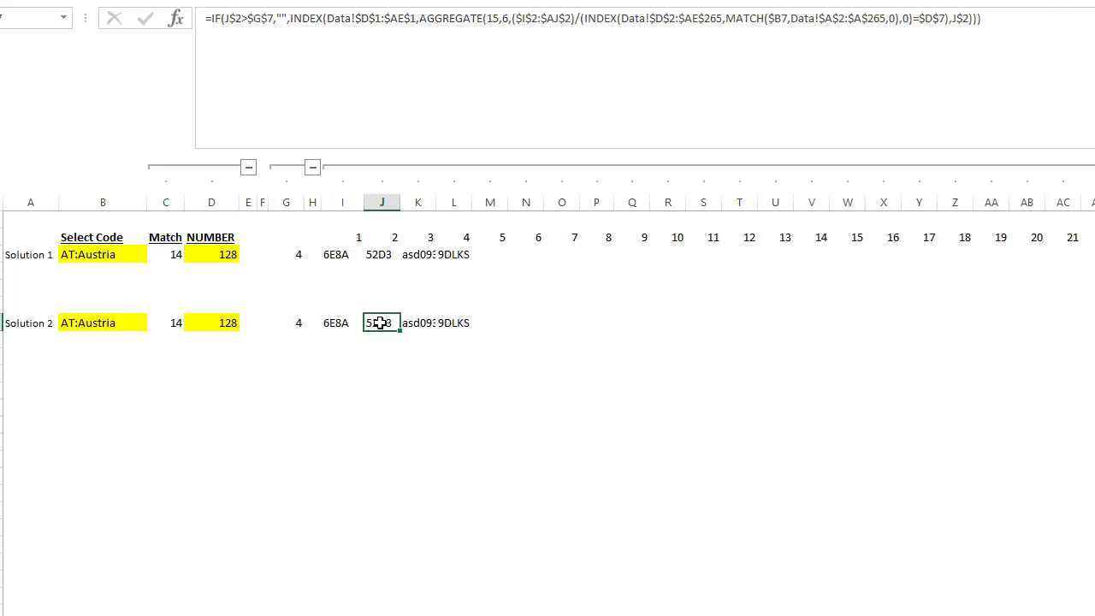
left_click(513, 19)
type("(")
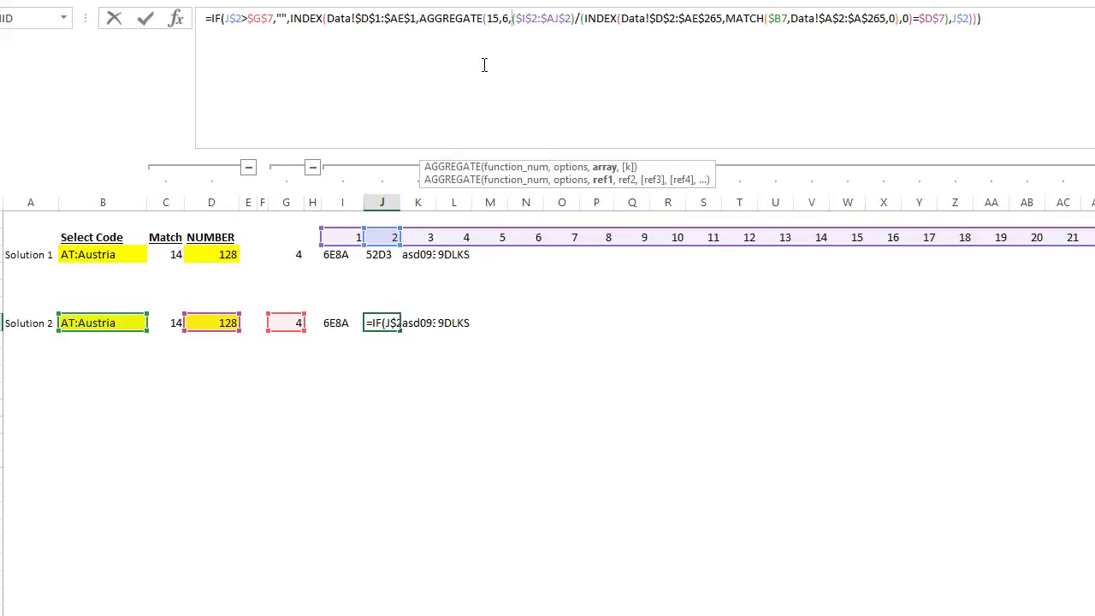
left_click_drag(512, 24, 918, 30)
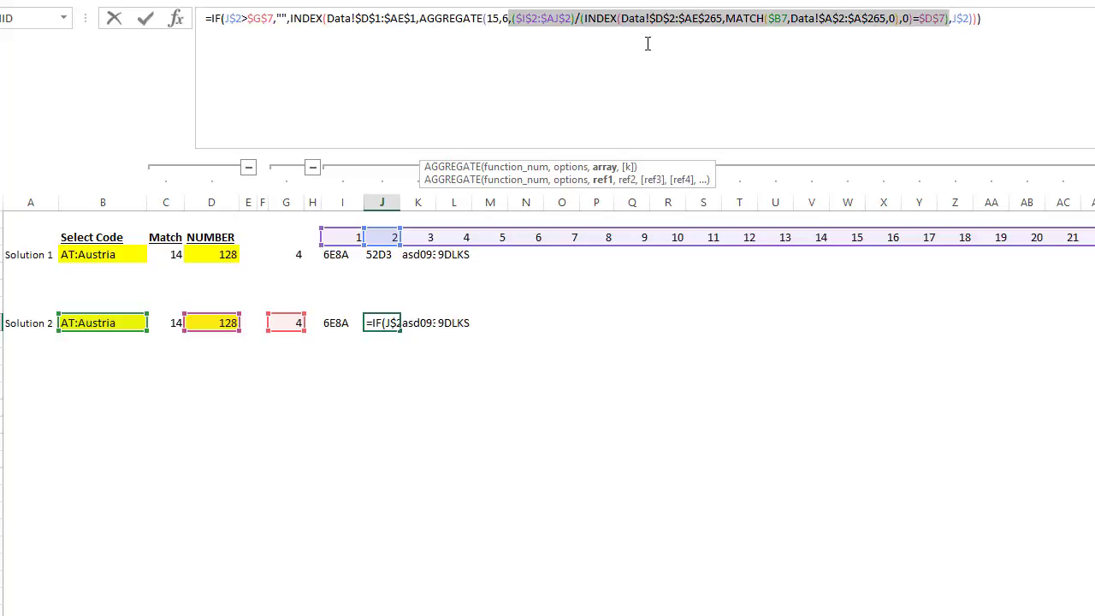
left_click(495, 19)
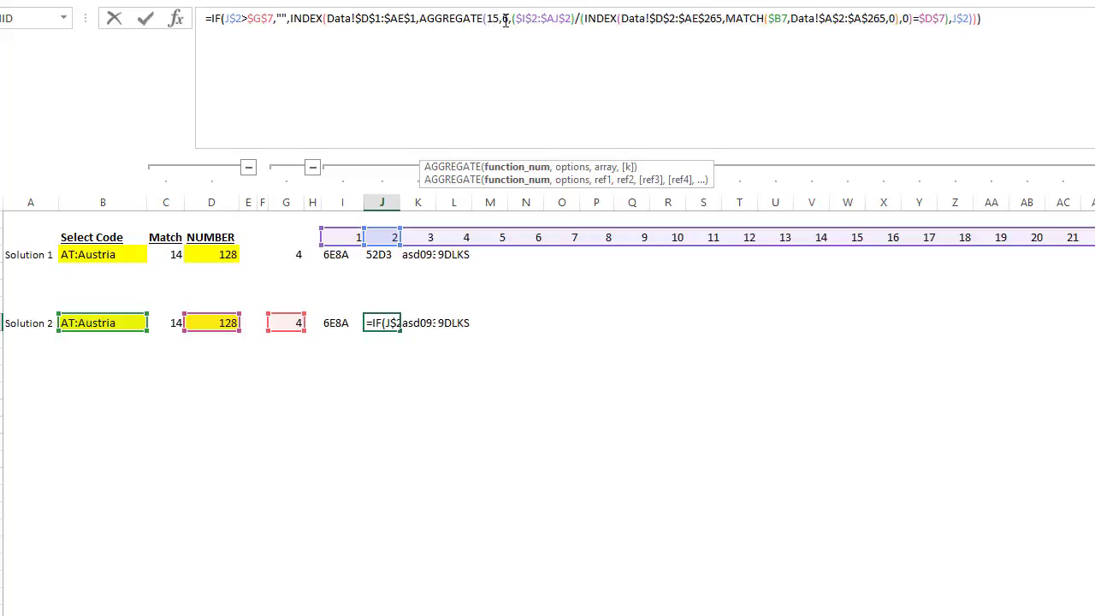
left_click(504, 19)
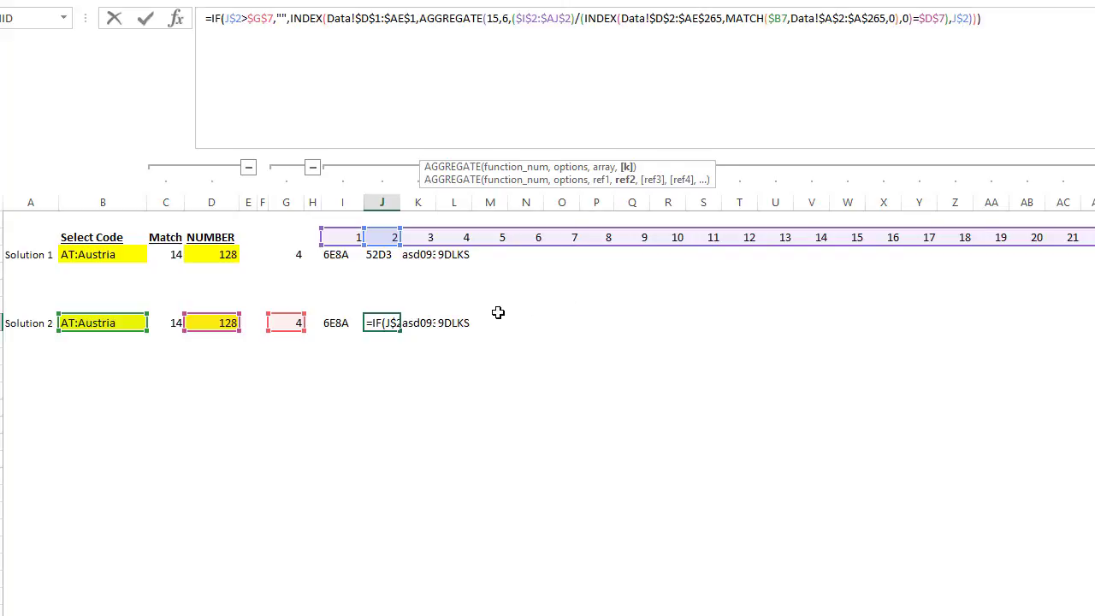
key("ctrl+Return")
left_click(423, 324)
left_click(451, 324)
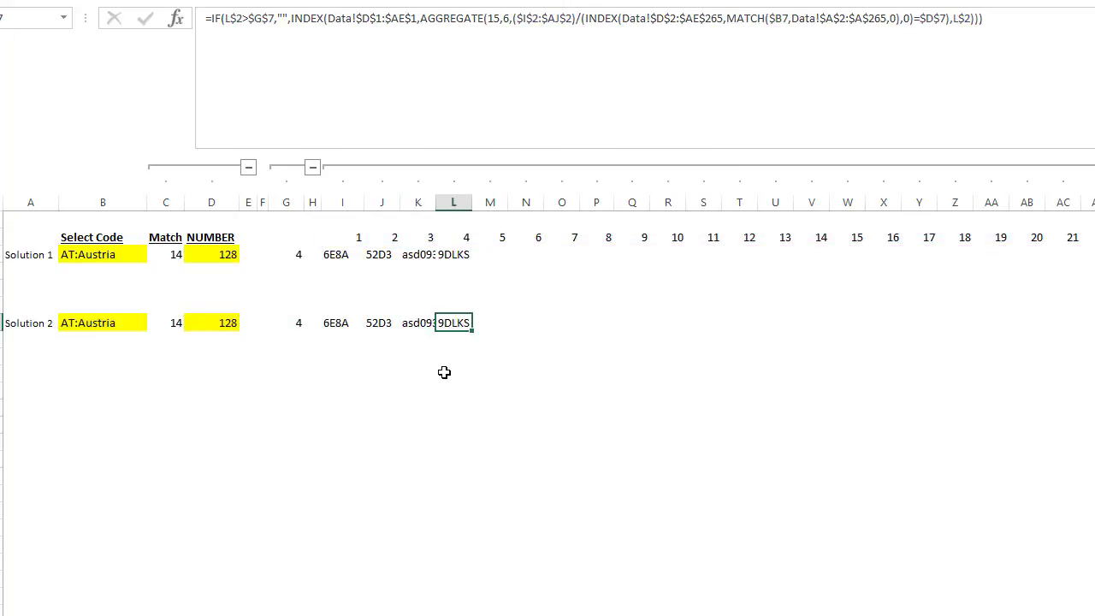
Check the highlighted Austria row and column headers on the Data sheet, shrink the formula area back to one line, and return to the solutions sheet
left_click(236, 615)
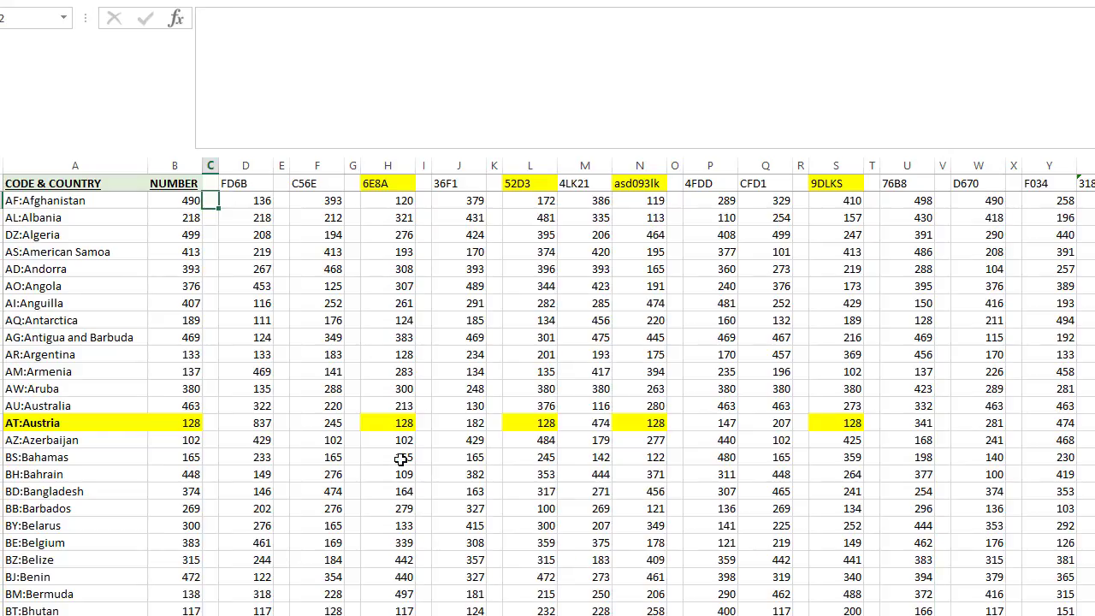
left_click(413, 144)
left_click_drag(413, 147, 409, 17)
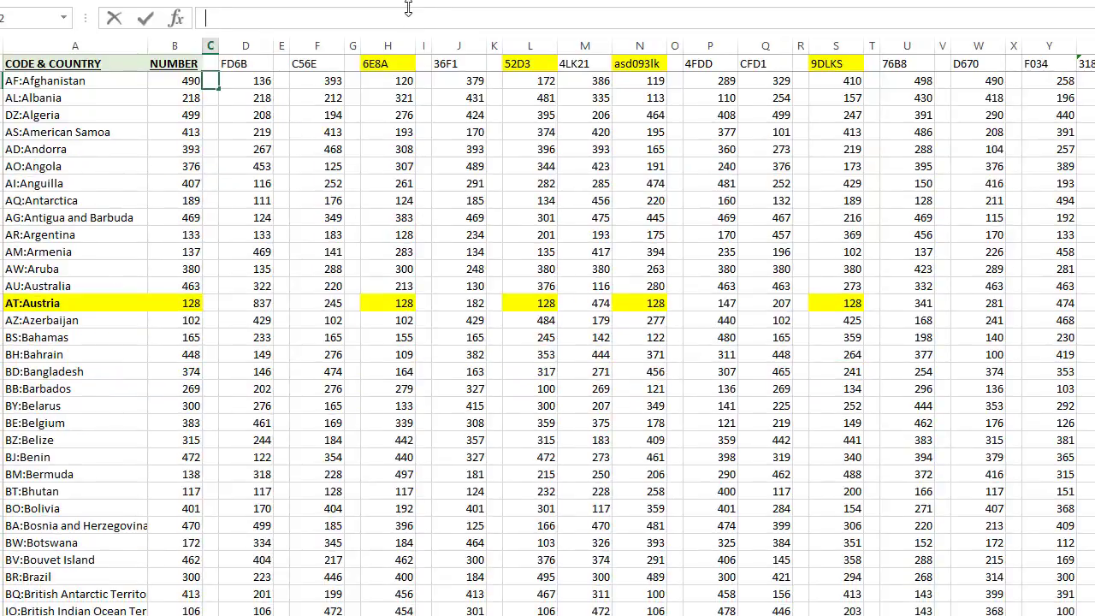
left_click(213, 148)
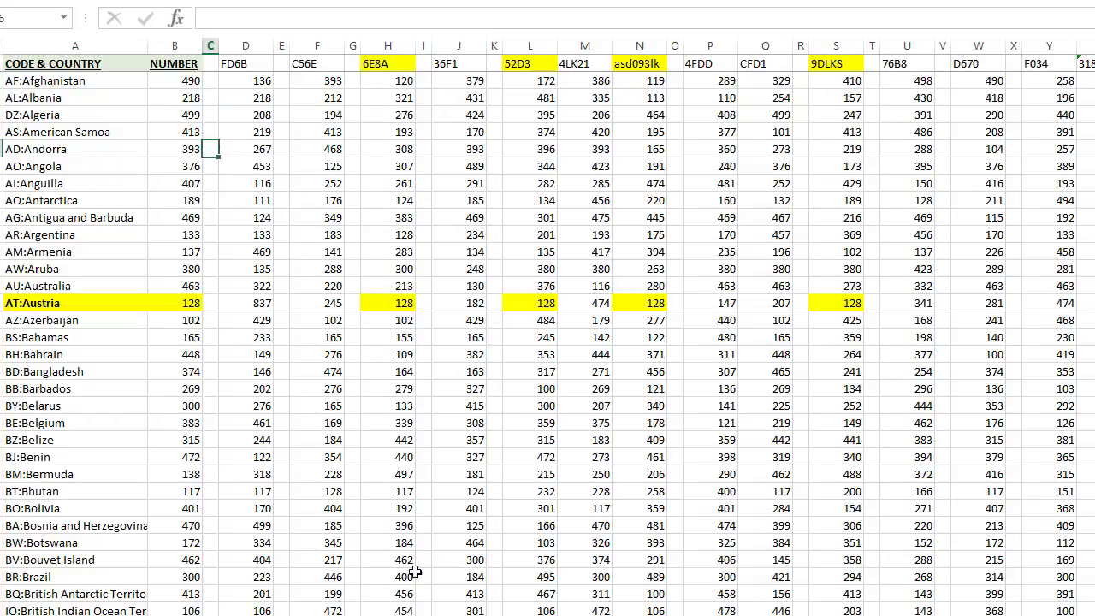
key("Down")
key("Down")
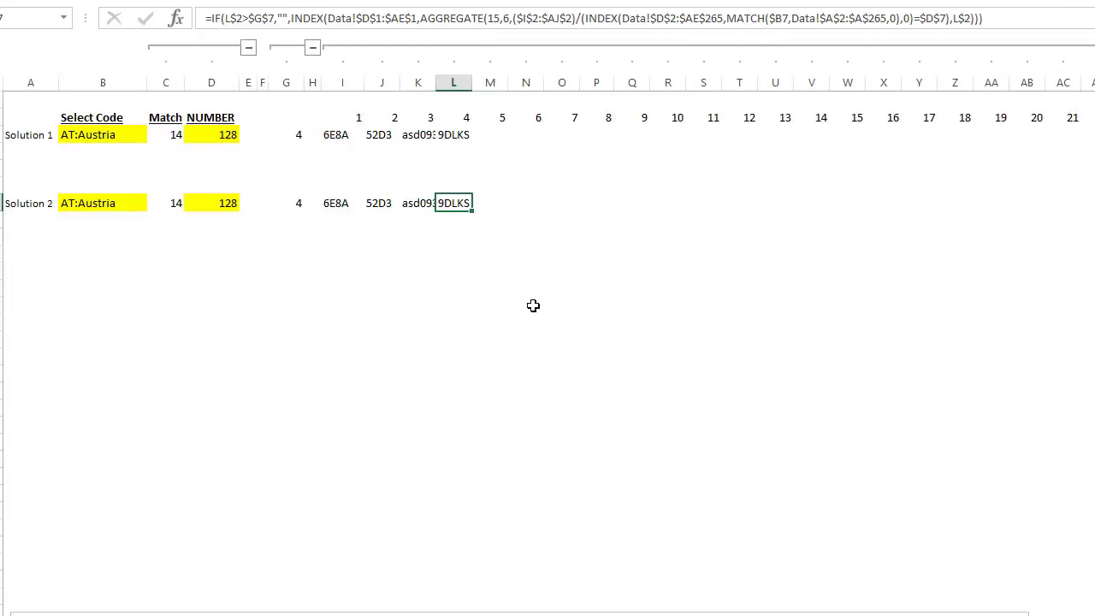
Examine the IF test I$2>$G$7 in I7's formula and leave editing
key("Left")
key("Left")
key("Left")
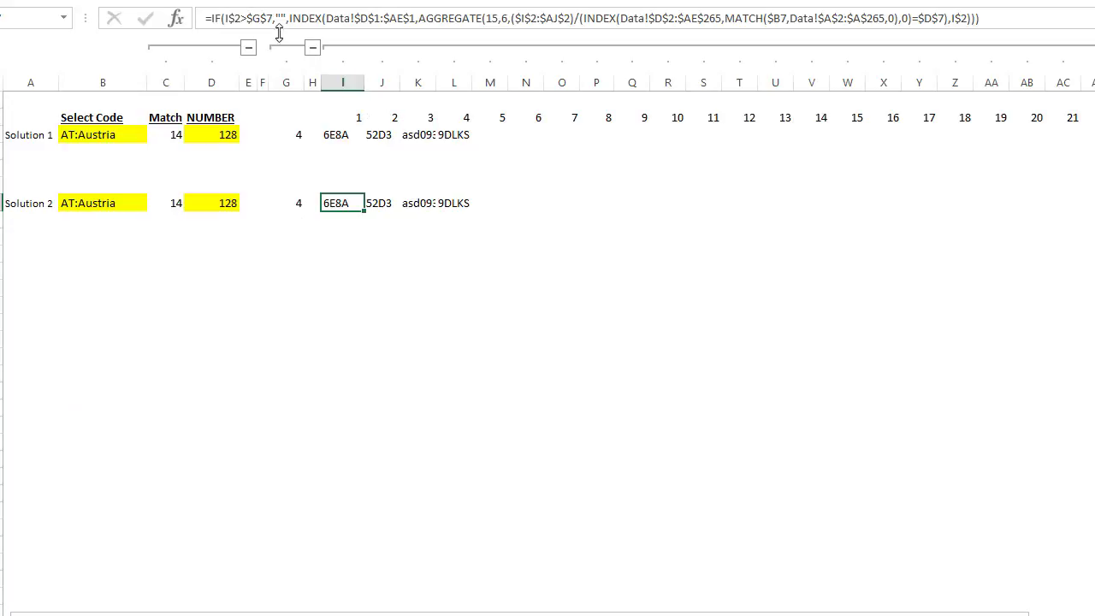
left_click(272, 18)
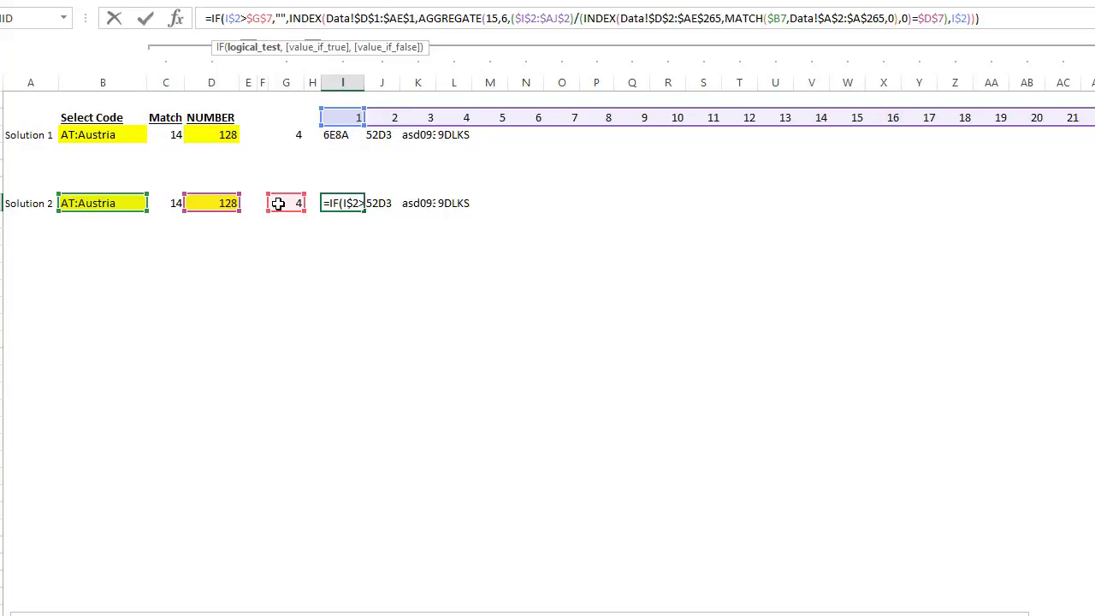
key("Escape")
Examine the IF test M$2>$G$7 in M7's formula and highlight the INDEX and AGGREGATE part that follows it
left_click(487, 203)
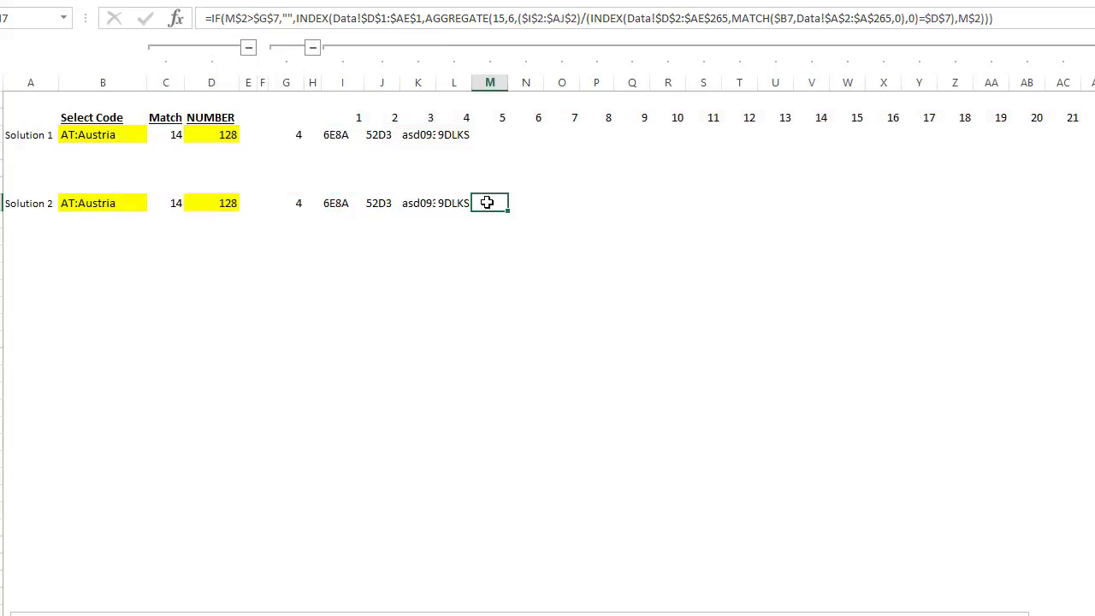
left_click(257, 17)
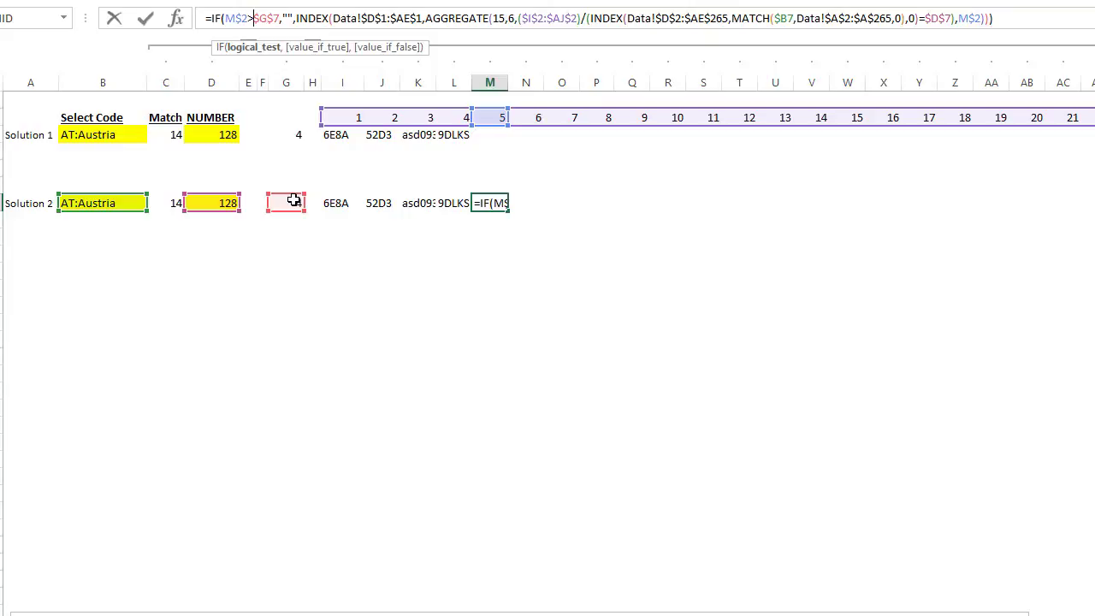
left_click_drag(292, 17, 994, 17)
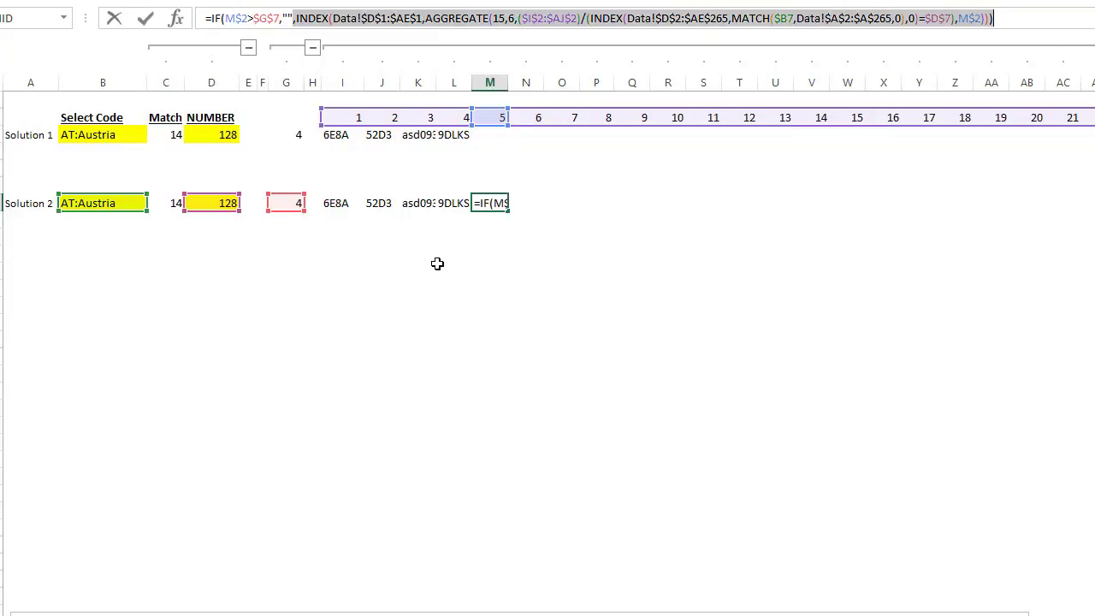
key("ctrl+Return")
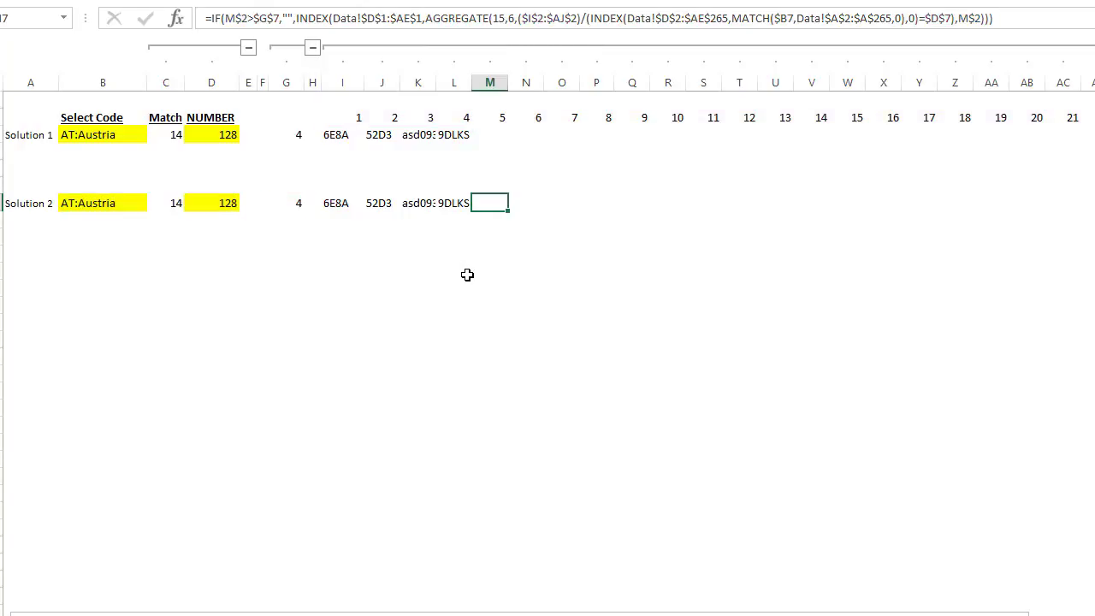
Look through the Solution 2 formulas in row 7 from M7 across to S7 and back to L7
key("Right")
key("Right")
key("Right")
key("Right")
key("Right")
key("Right")
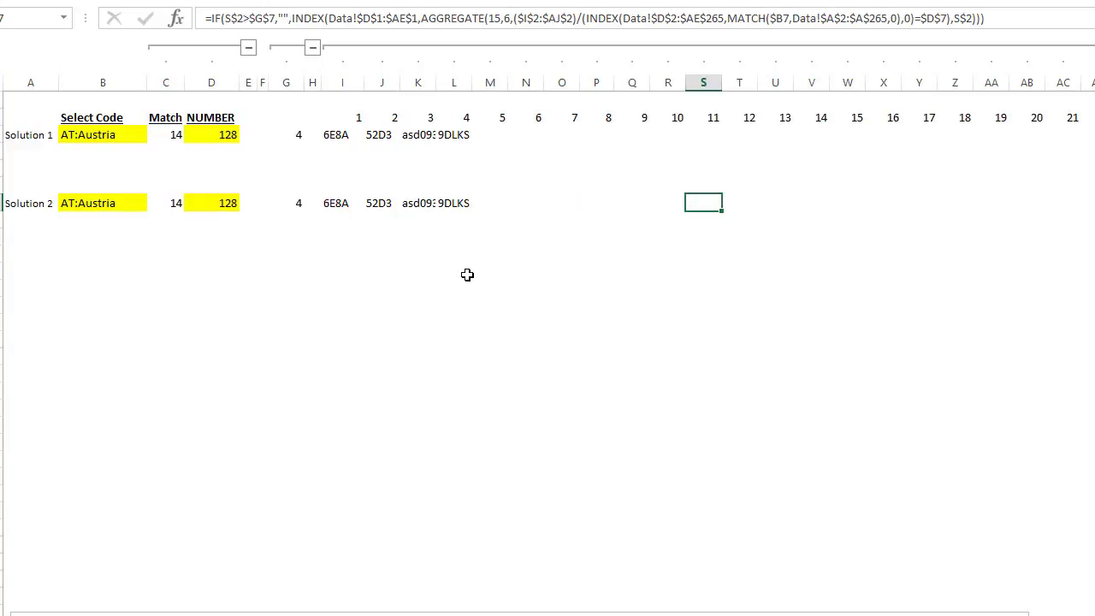
key("Left")
key("Left")
key("Left")
left_click(452, 207)
left_click(216, 289)
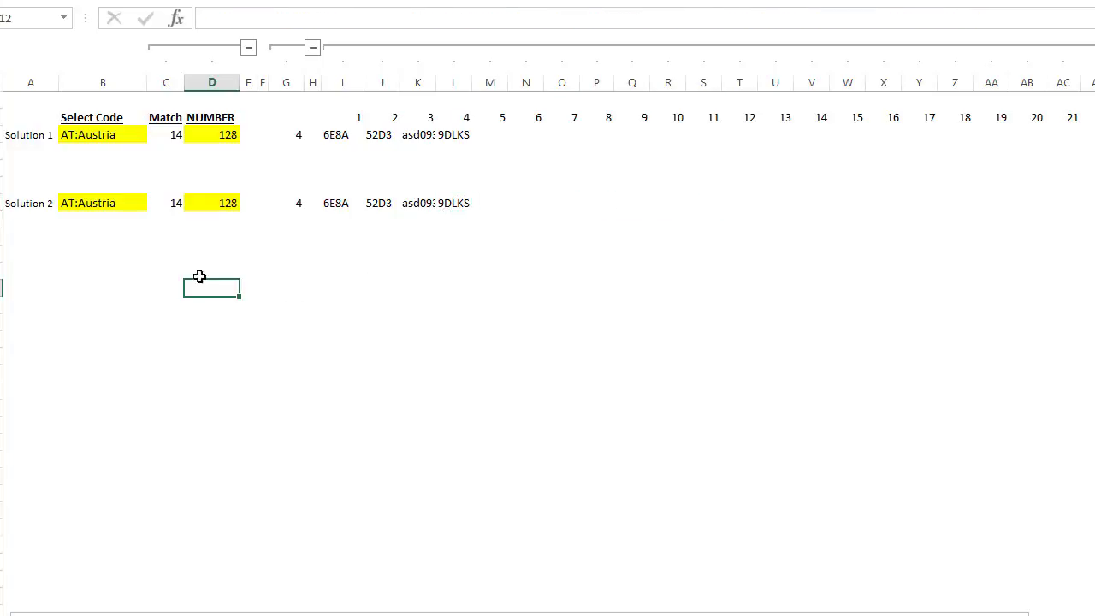
Change the Solution 1 country code selection in column B to BS:Bahamas
left_click(139, 134)
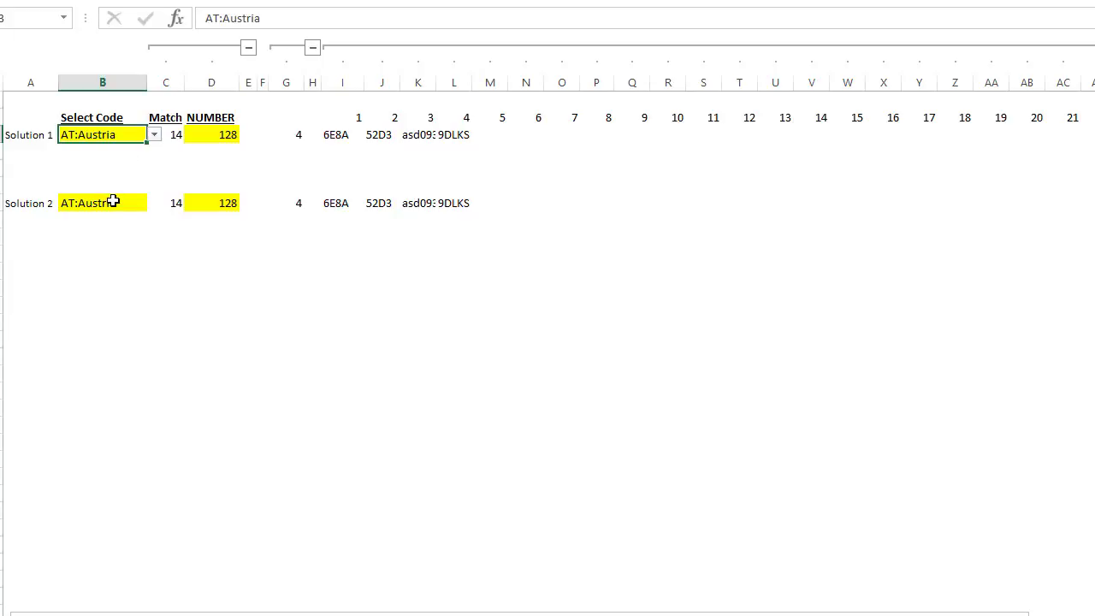
left_click(118, 199)
left_click(122, 134)
left_click(154, 135)
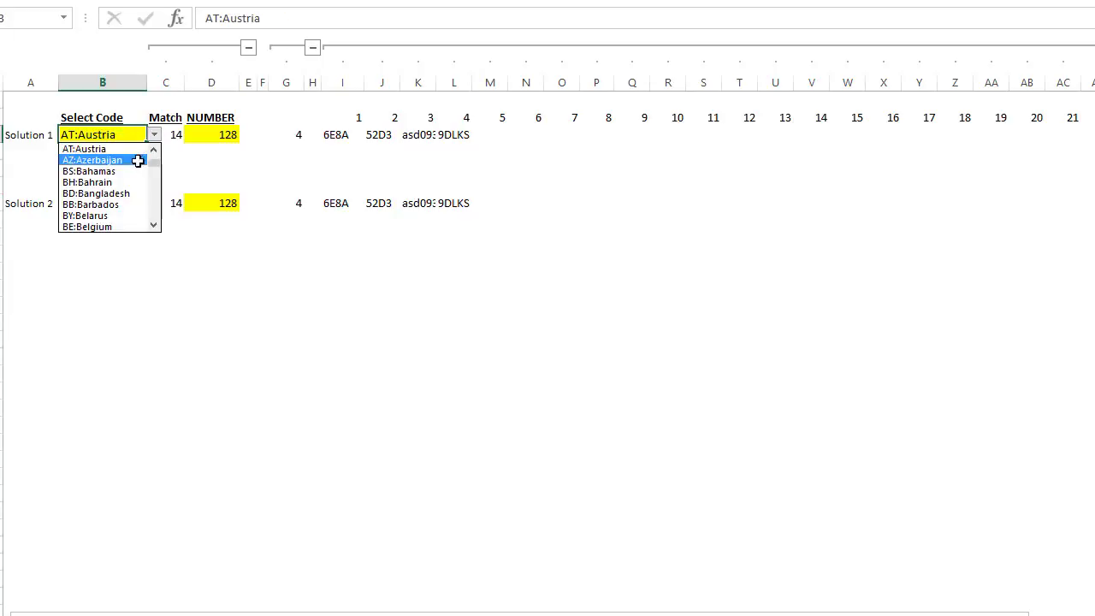
left_click(132, 171)
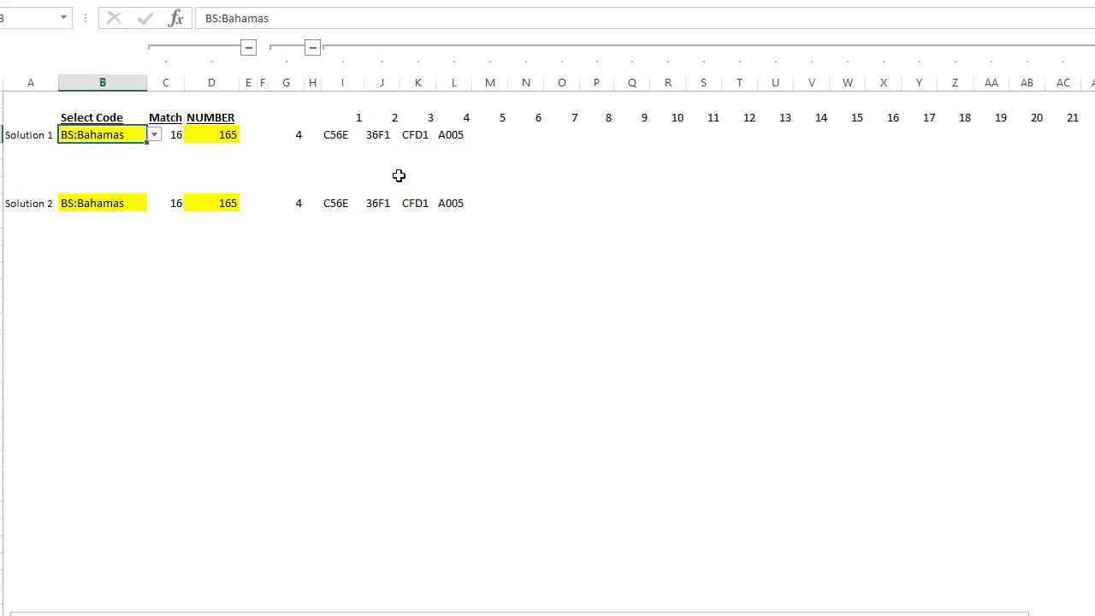
Check the Bahamas number and the headers C56E, 36F1 and CFD1 on the Data sheet, and return to the solutions sheet
left_click(235, 614)
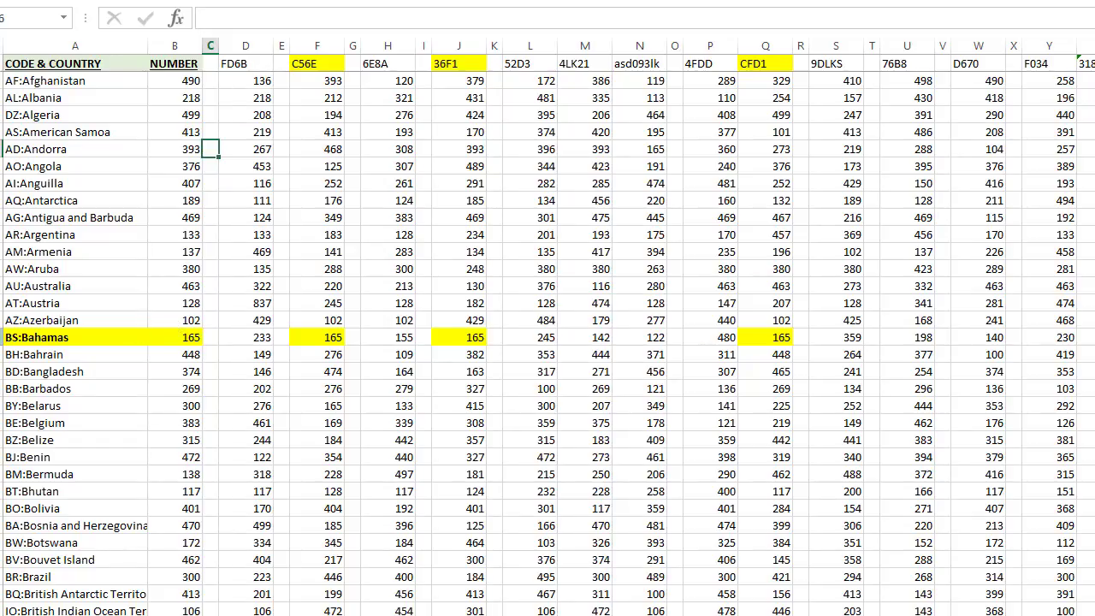
left_click(3, 337)
left_click(183, 337)
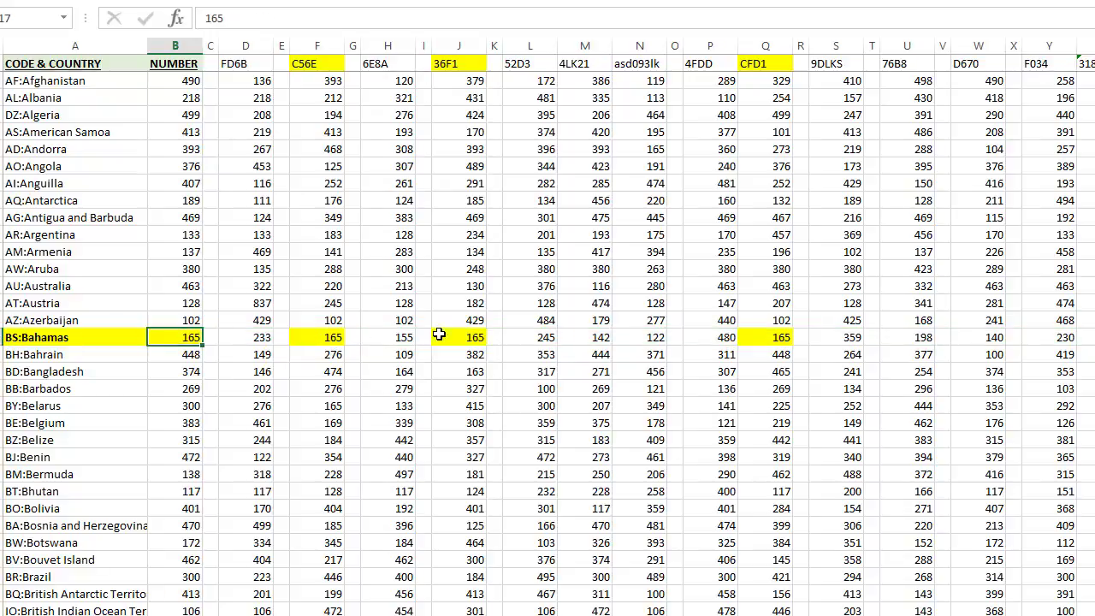
left_click(320, 65)
left_click(452, 63)
left_click(746, 66)
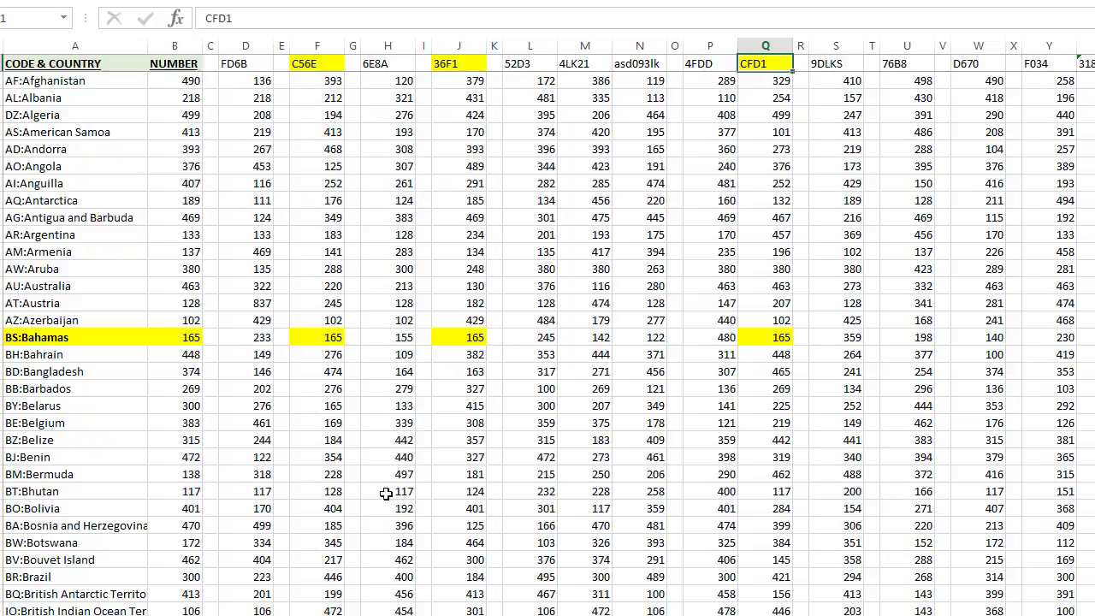
left_click(339, 615)
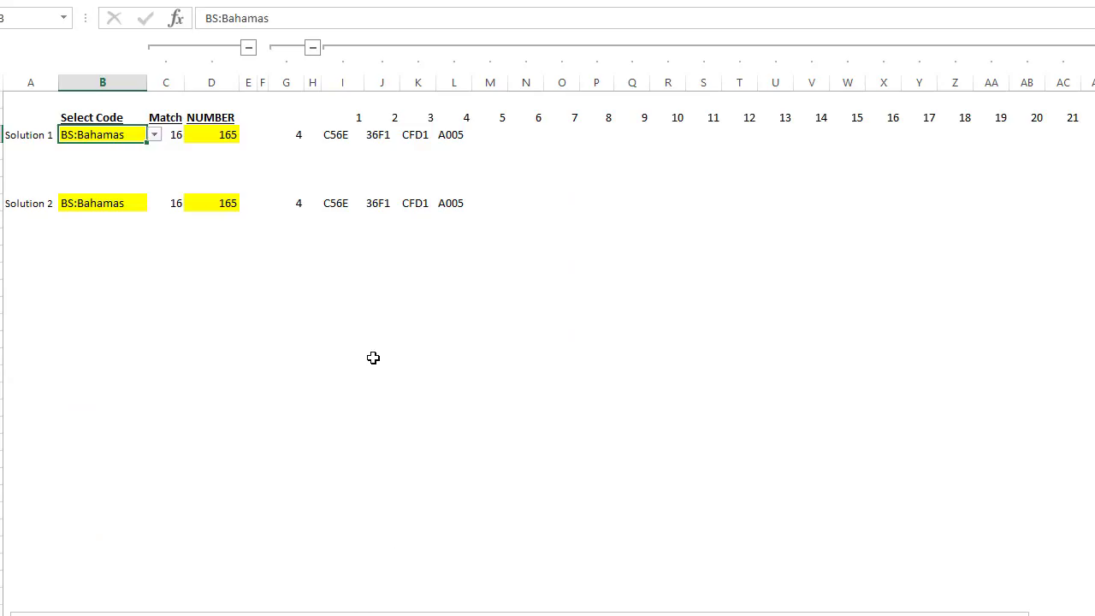
Review the Solution 2 formulas behind the Bahamas headers in row 7, starting at I7 and ending on J7
left_click(340, 204)
key("Right")
key("Right")
key("Right")
key("Right")
key("Right")
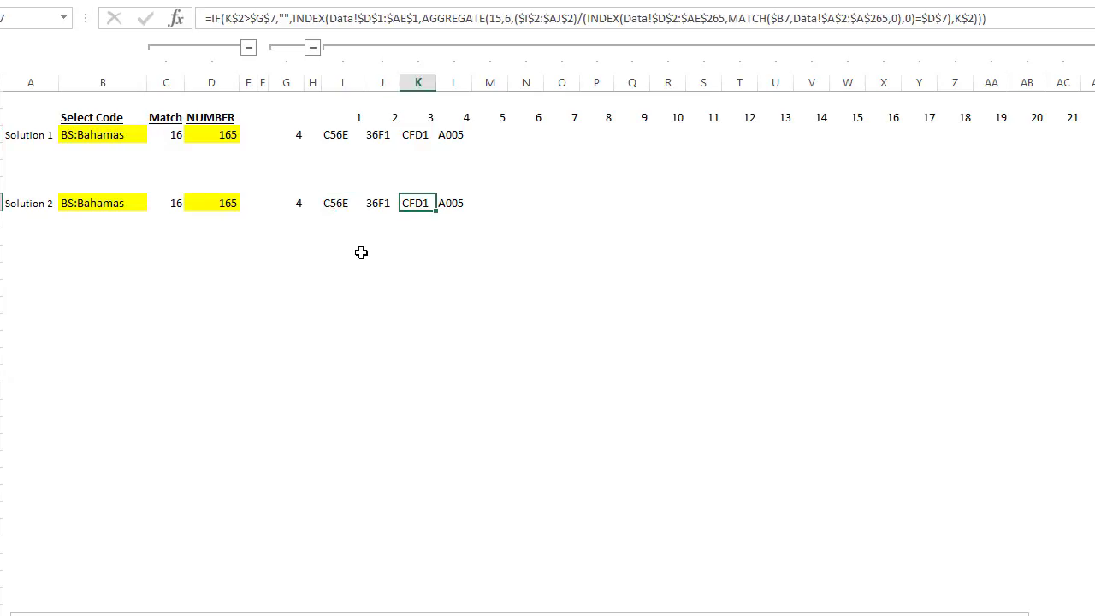
key("Left")
key("Left")
key("Left")
key("Left")
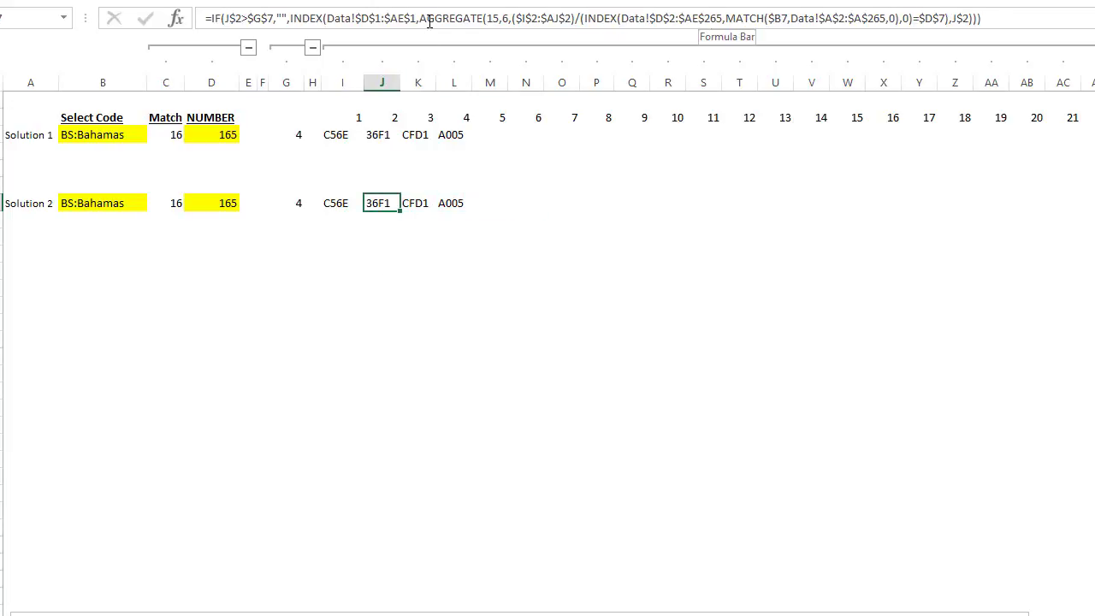
Highlight the array argument of AGGREGATE in J7's formula, from ($I$2:$AJ$2) to =$D$7), and leave the formula unchanged
left_click(512, 19)
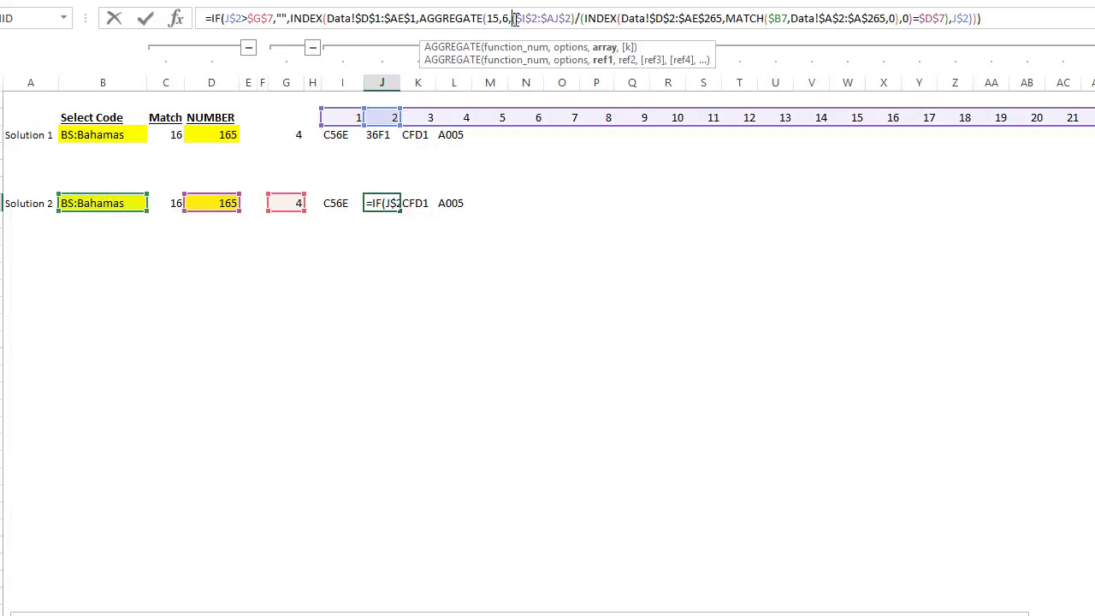
left_click(605, 48)
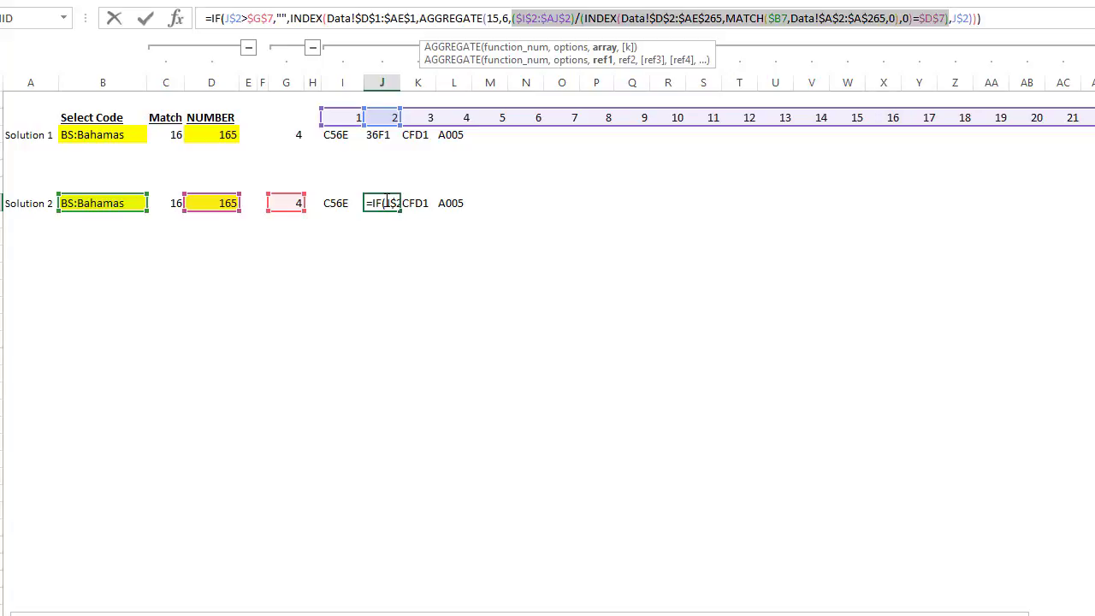
key("Escape")
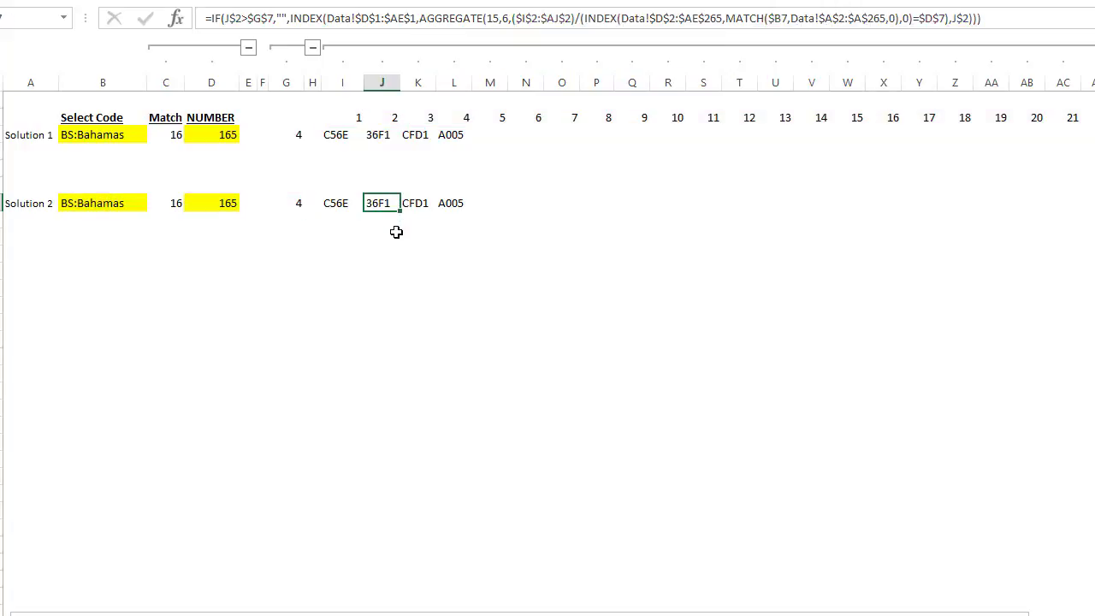
Compare the annotated Solution 1 SMALL formula with the annotated Solution 2 AGGREGATE formula below the results
left_click(386, 240)
scroll(391, 269, "down", 10)
scroll(392, 274, "down", 3)
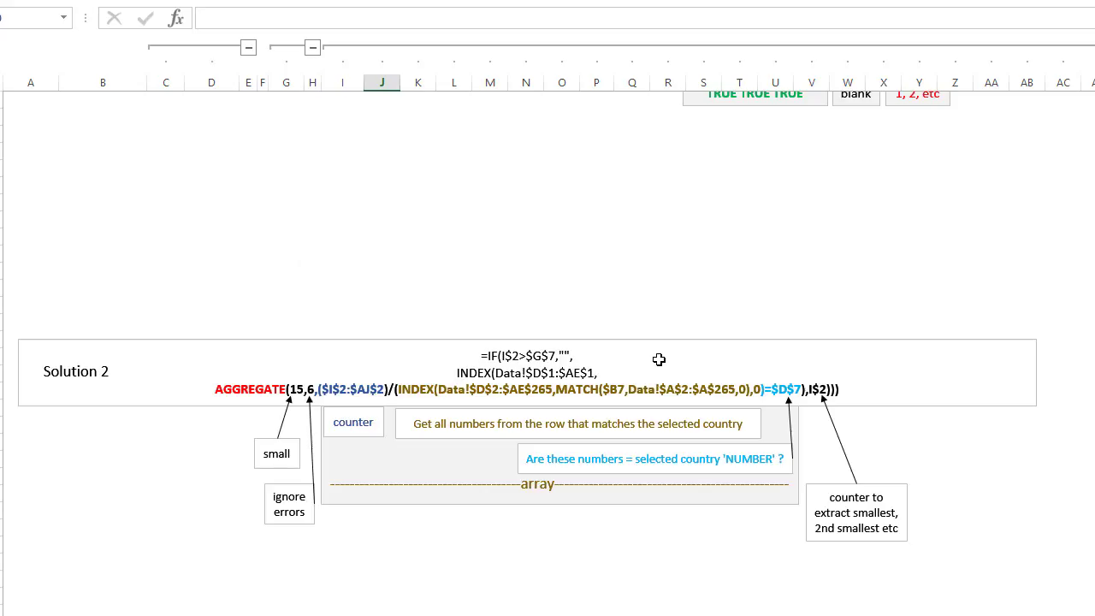
scroll(659, 351, "up", 6)
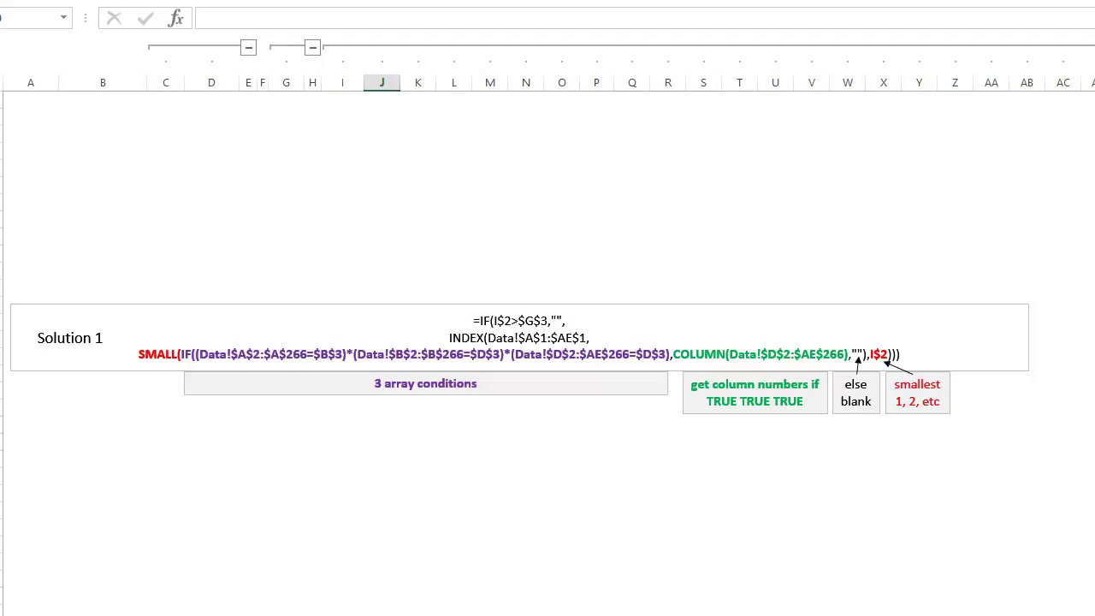
scroll(364, 525, "down", 9)
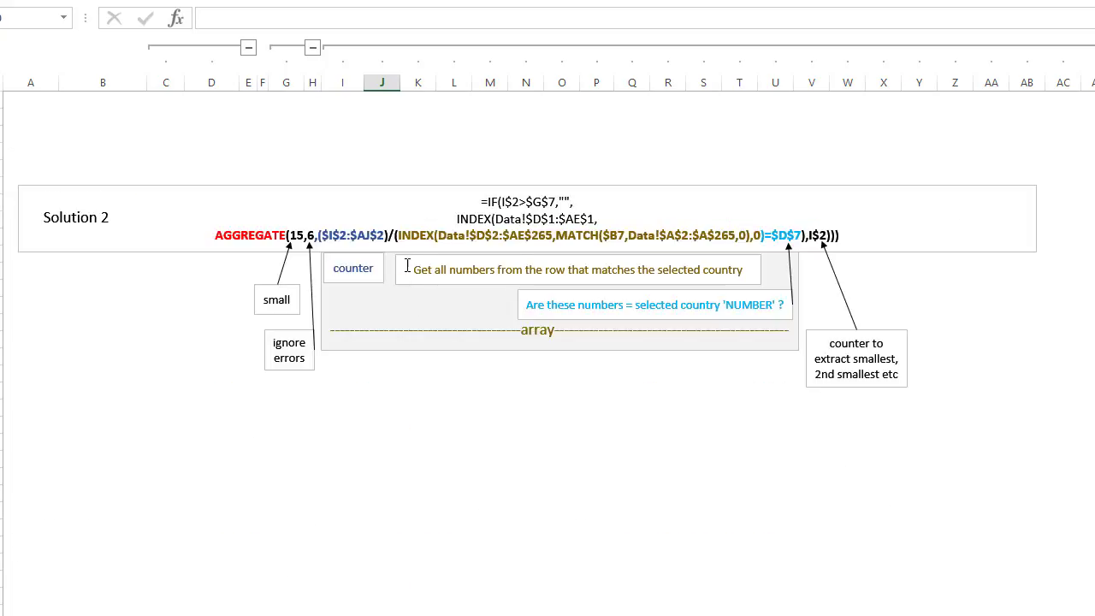